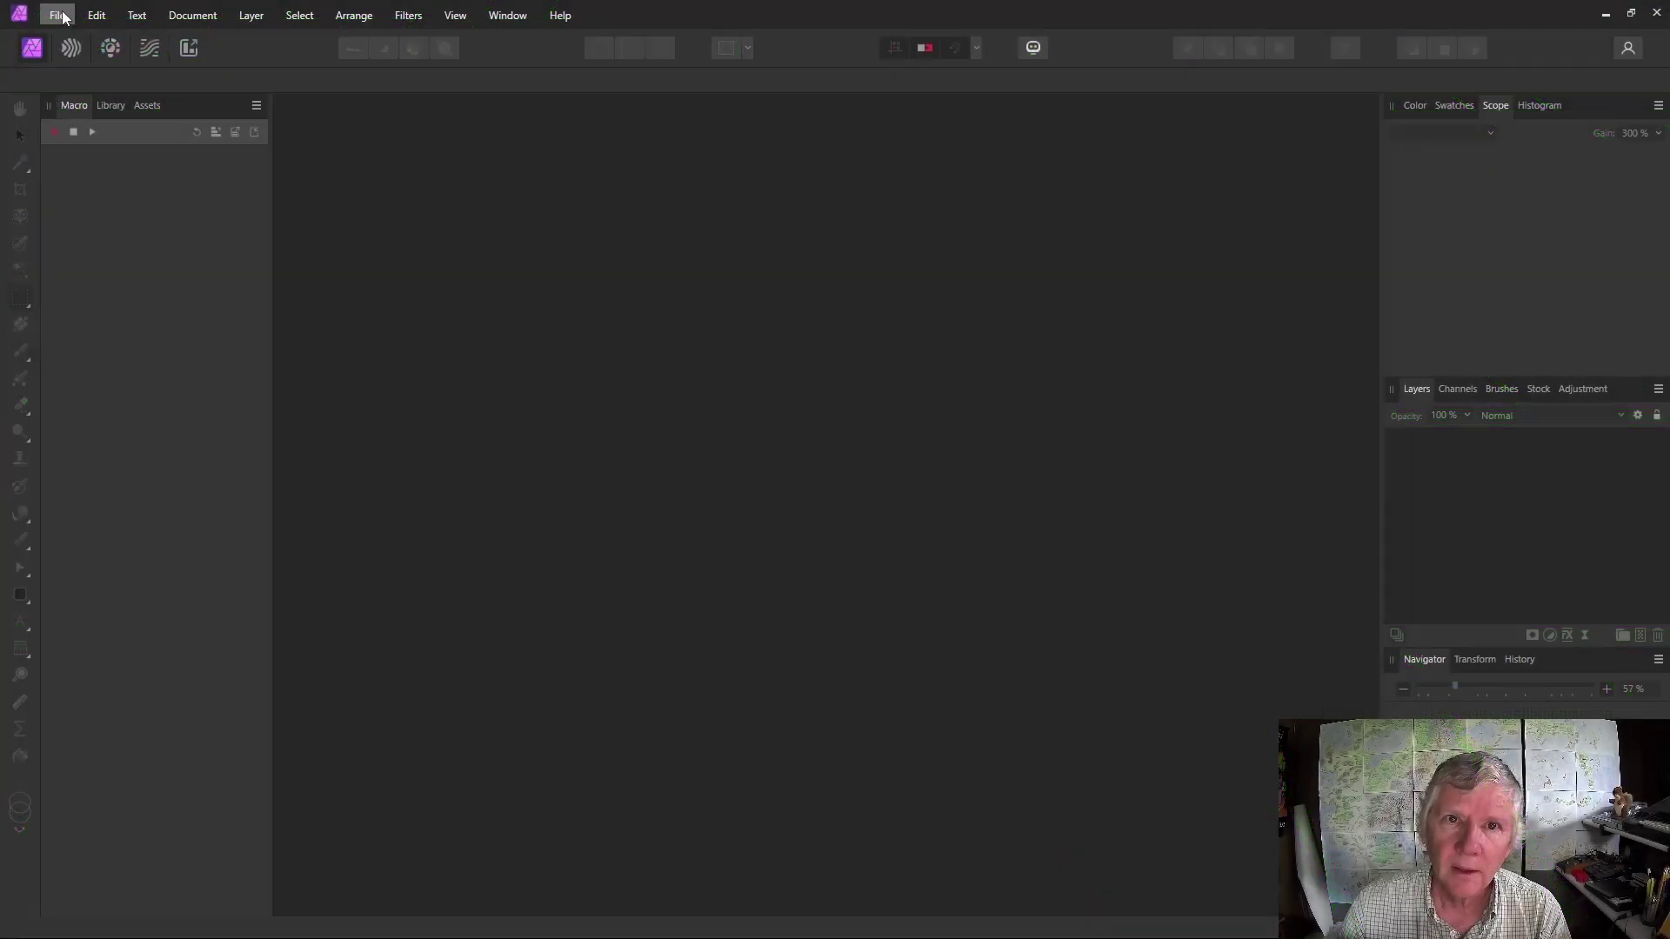
- Create a new document from the XGA preset with the page height set to 1024 px
left_click(57, 14)
left_click(54, 59)
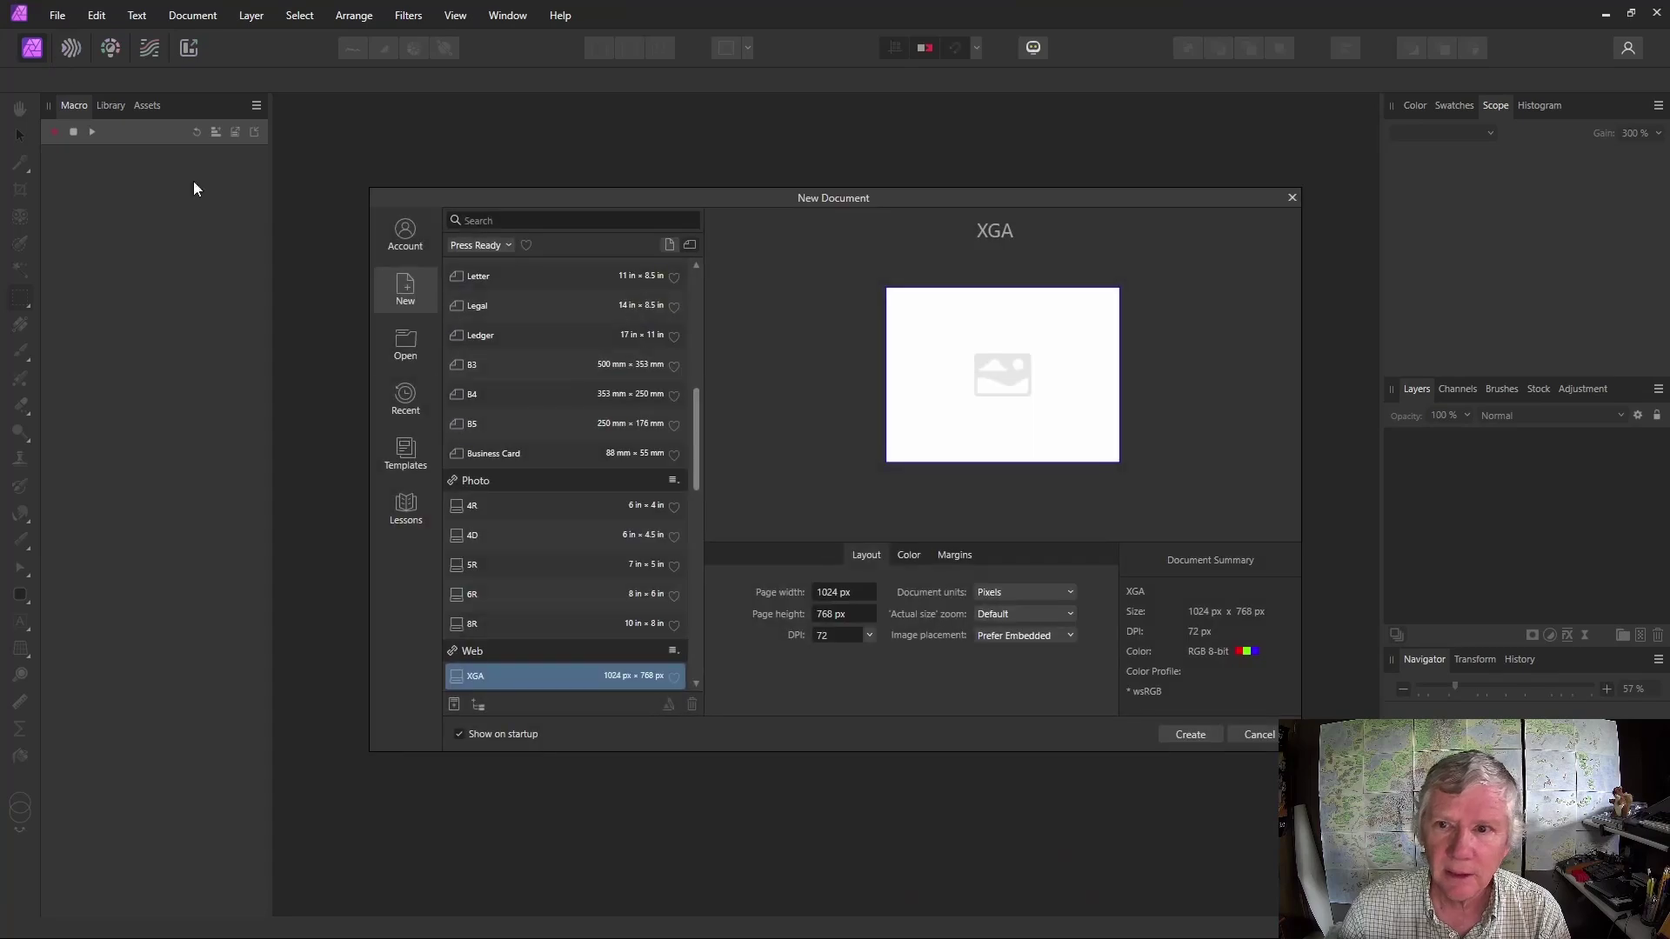
left_click(837, 613)
type("1024")
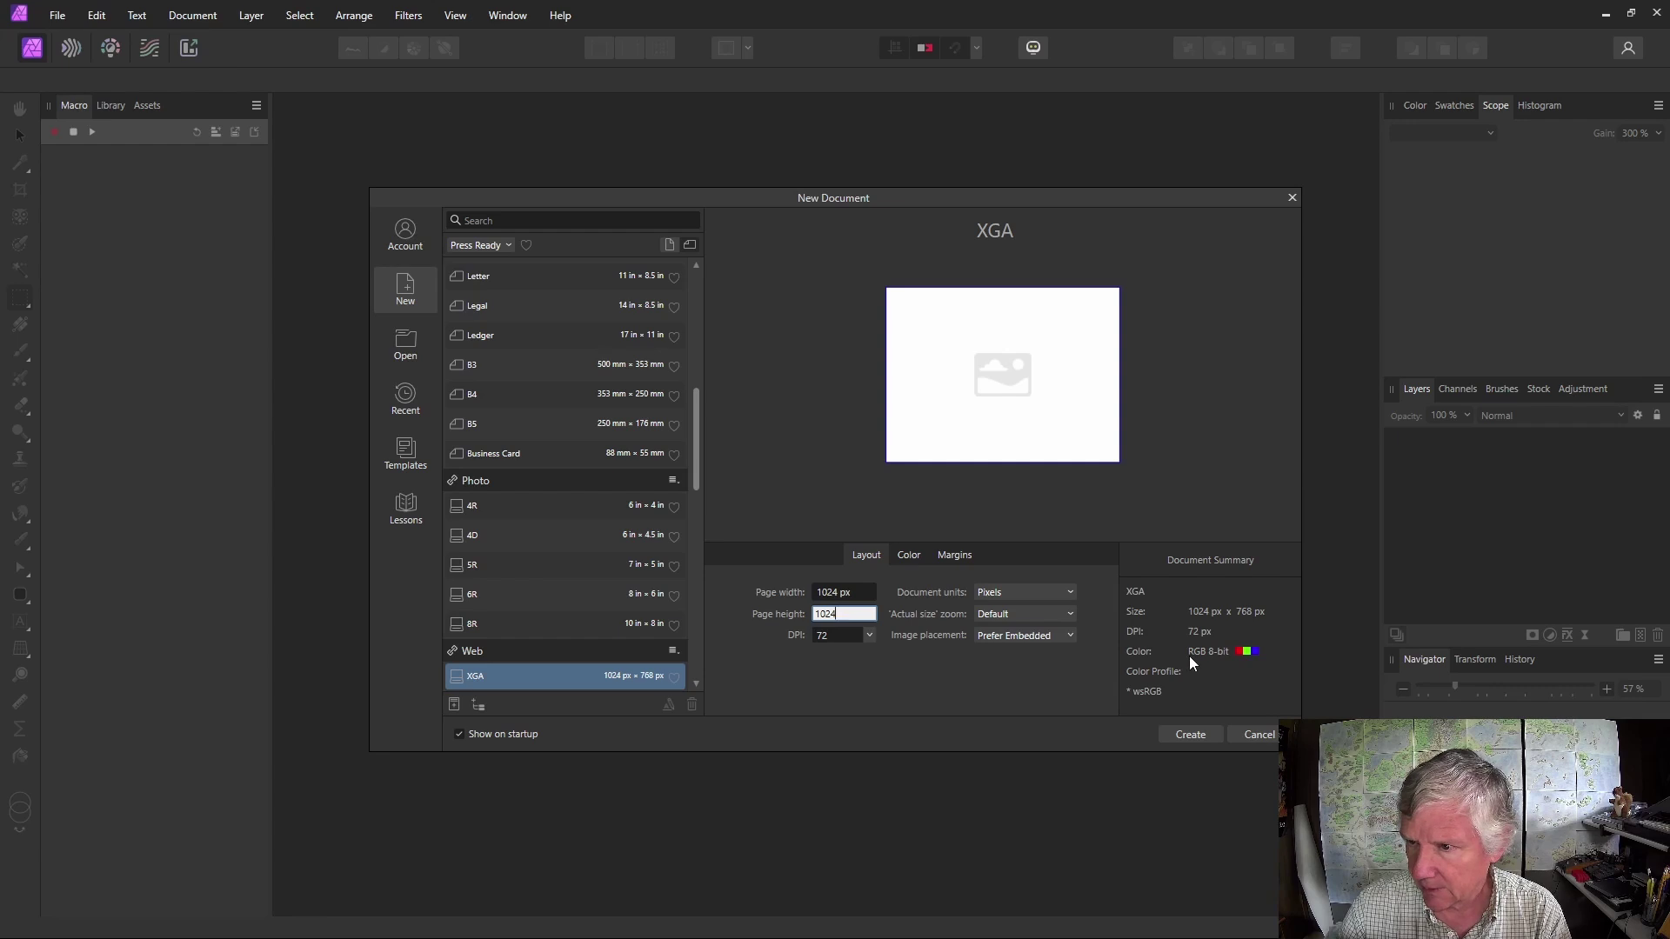
left_click(1192, 735)
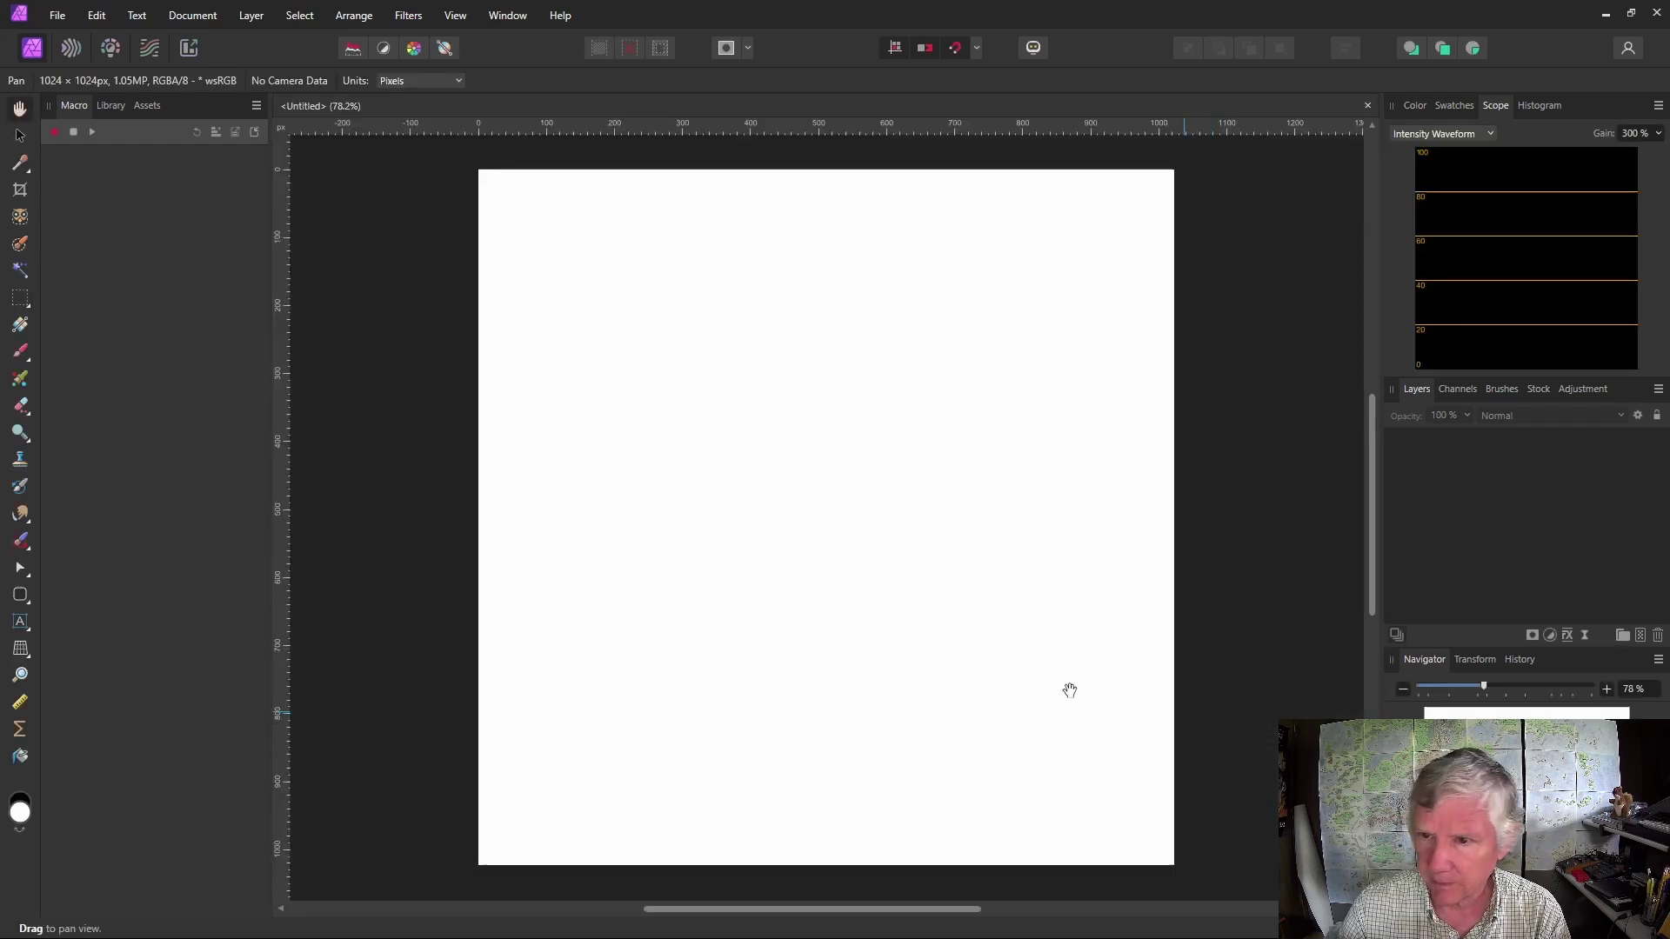
- Flood fill the whole canvas with black
left_click(20, 798)
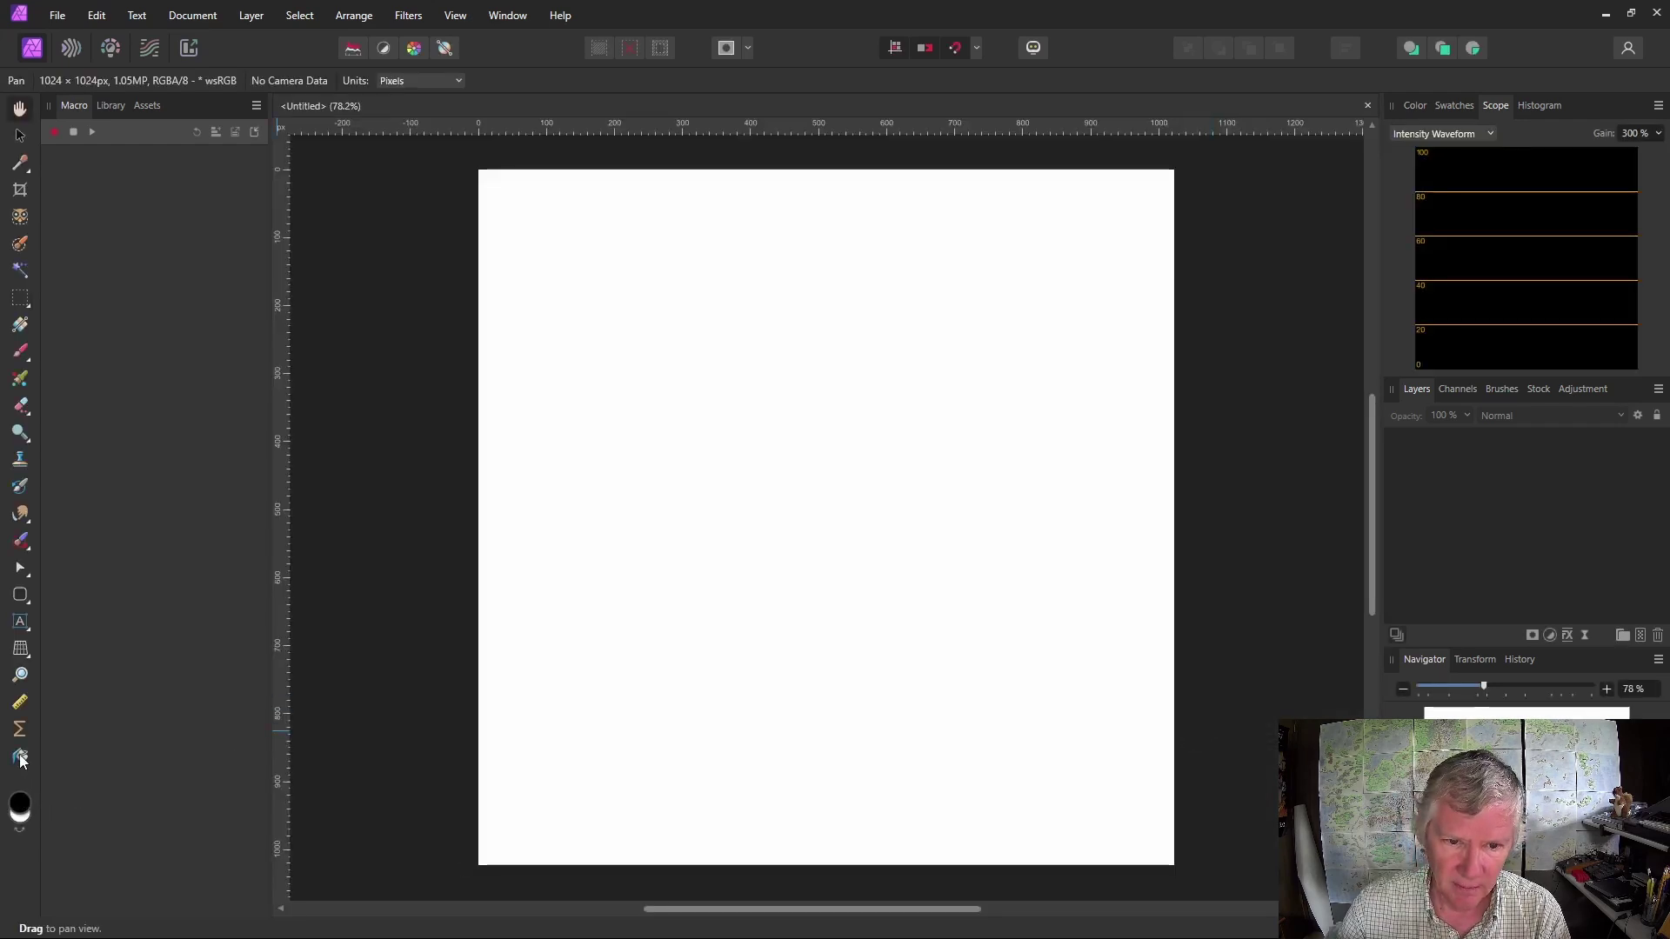
left_click(20, 756)
left_click(688, 740)
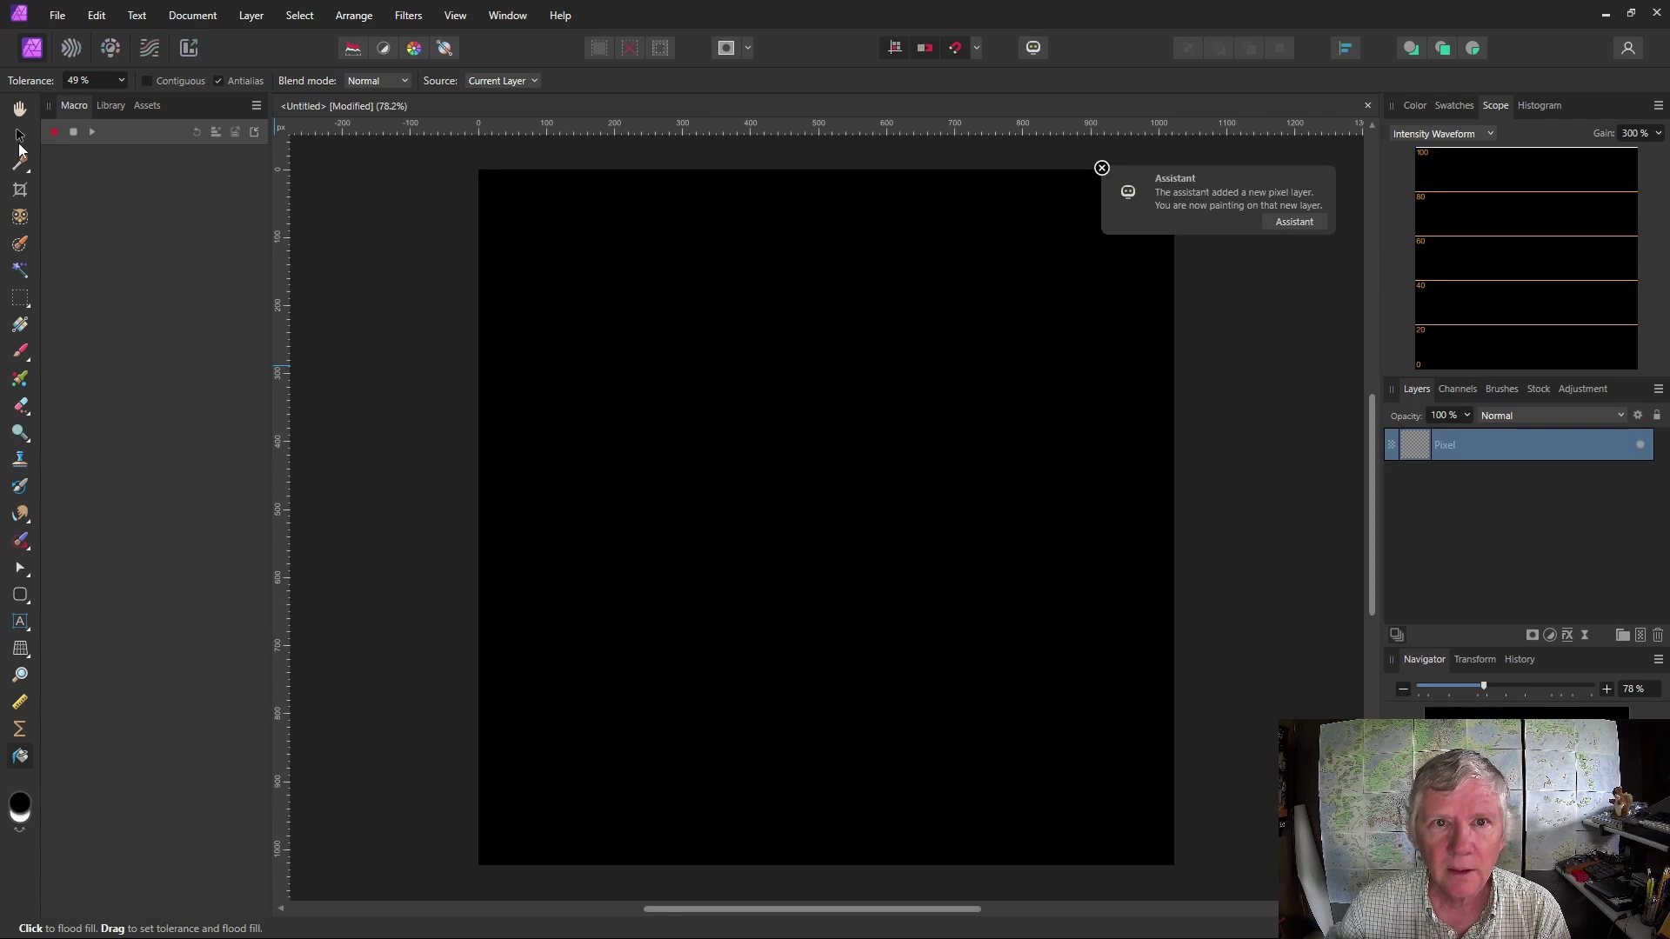
- Add a live Procedural Texture filter to the black pixel layer and place its dialog clear of the canvas
left_click(20, 135)
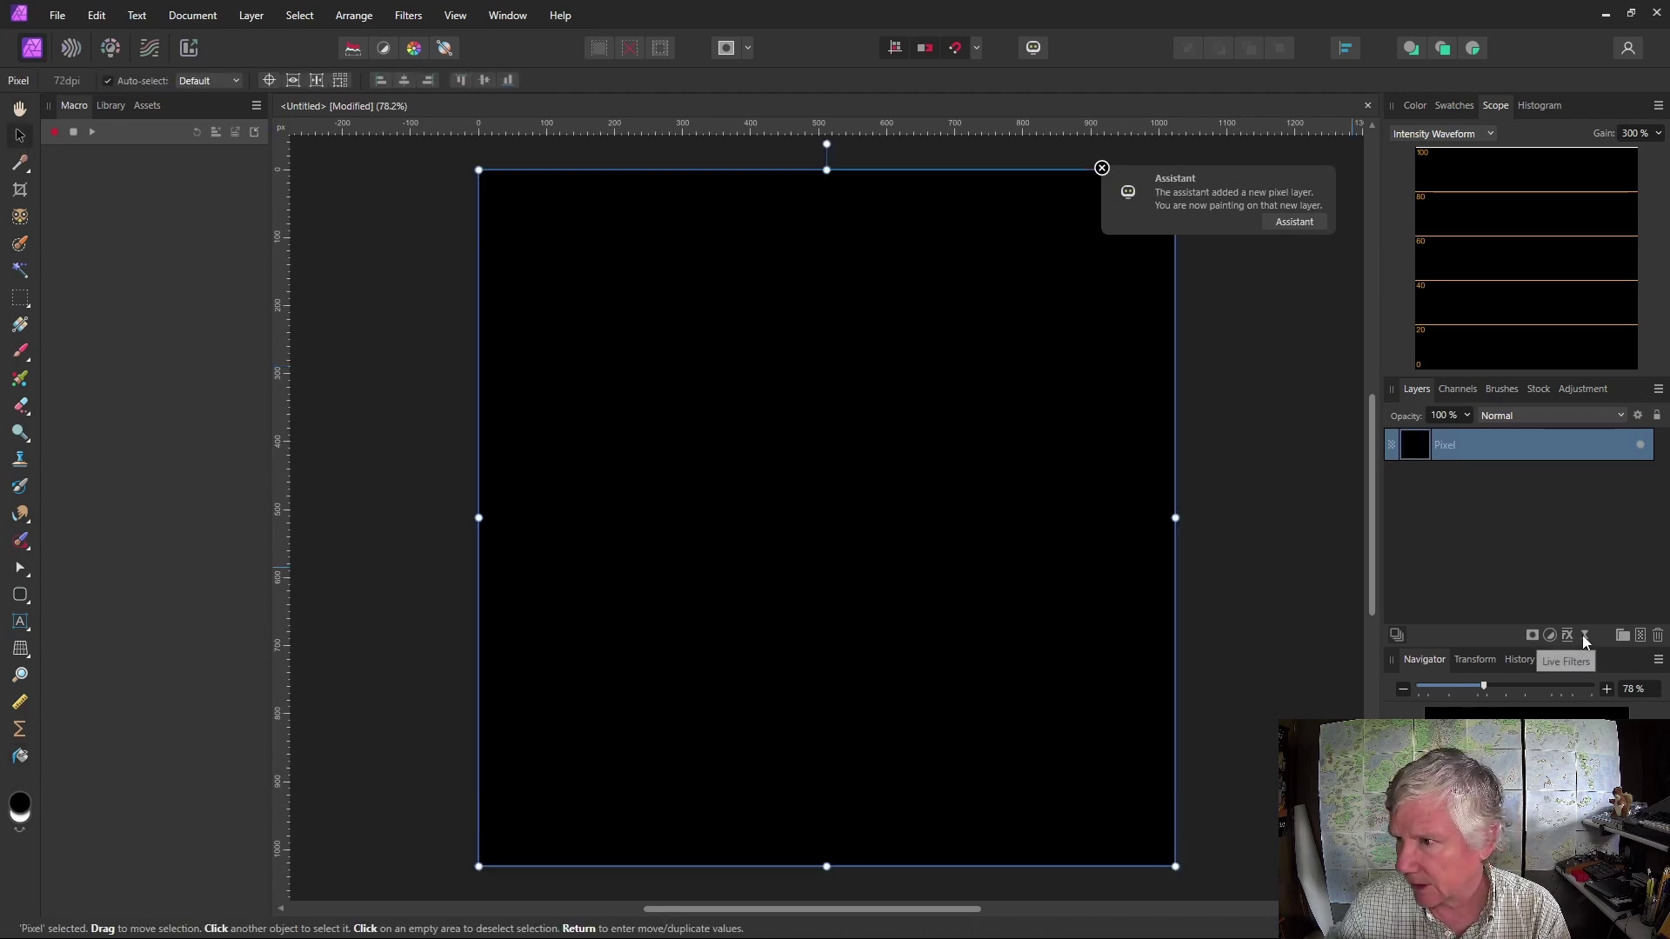
left_click(1584, 635)
left_click(1517, 590)
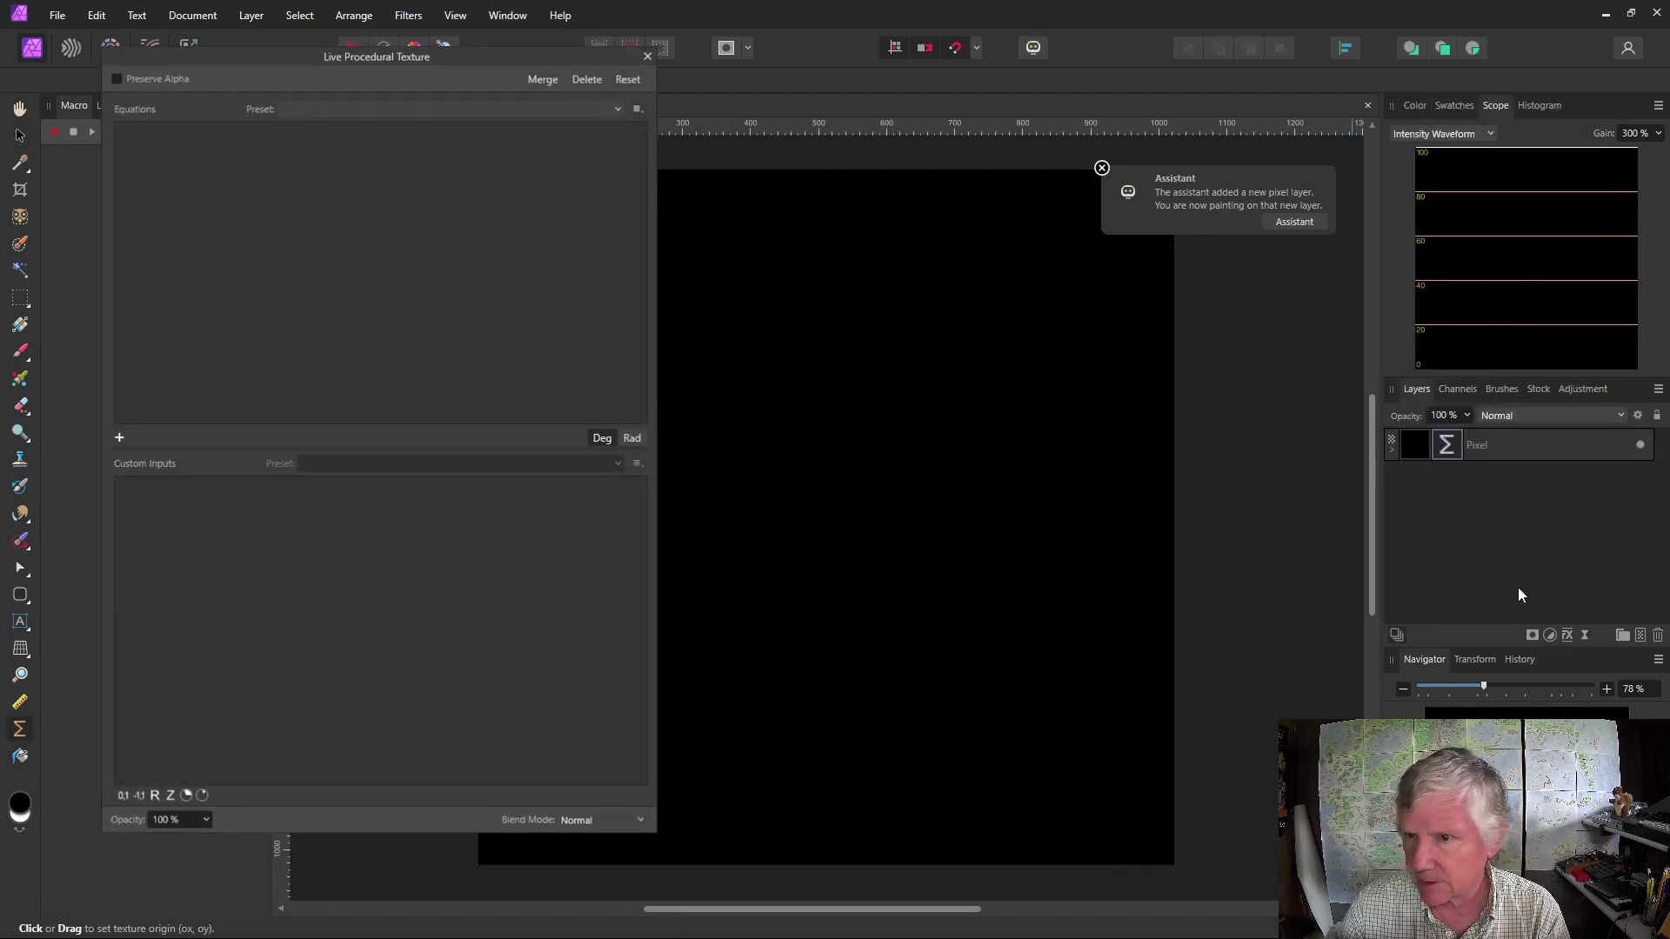
left_click_drag(553, 57, 467, 52)
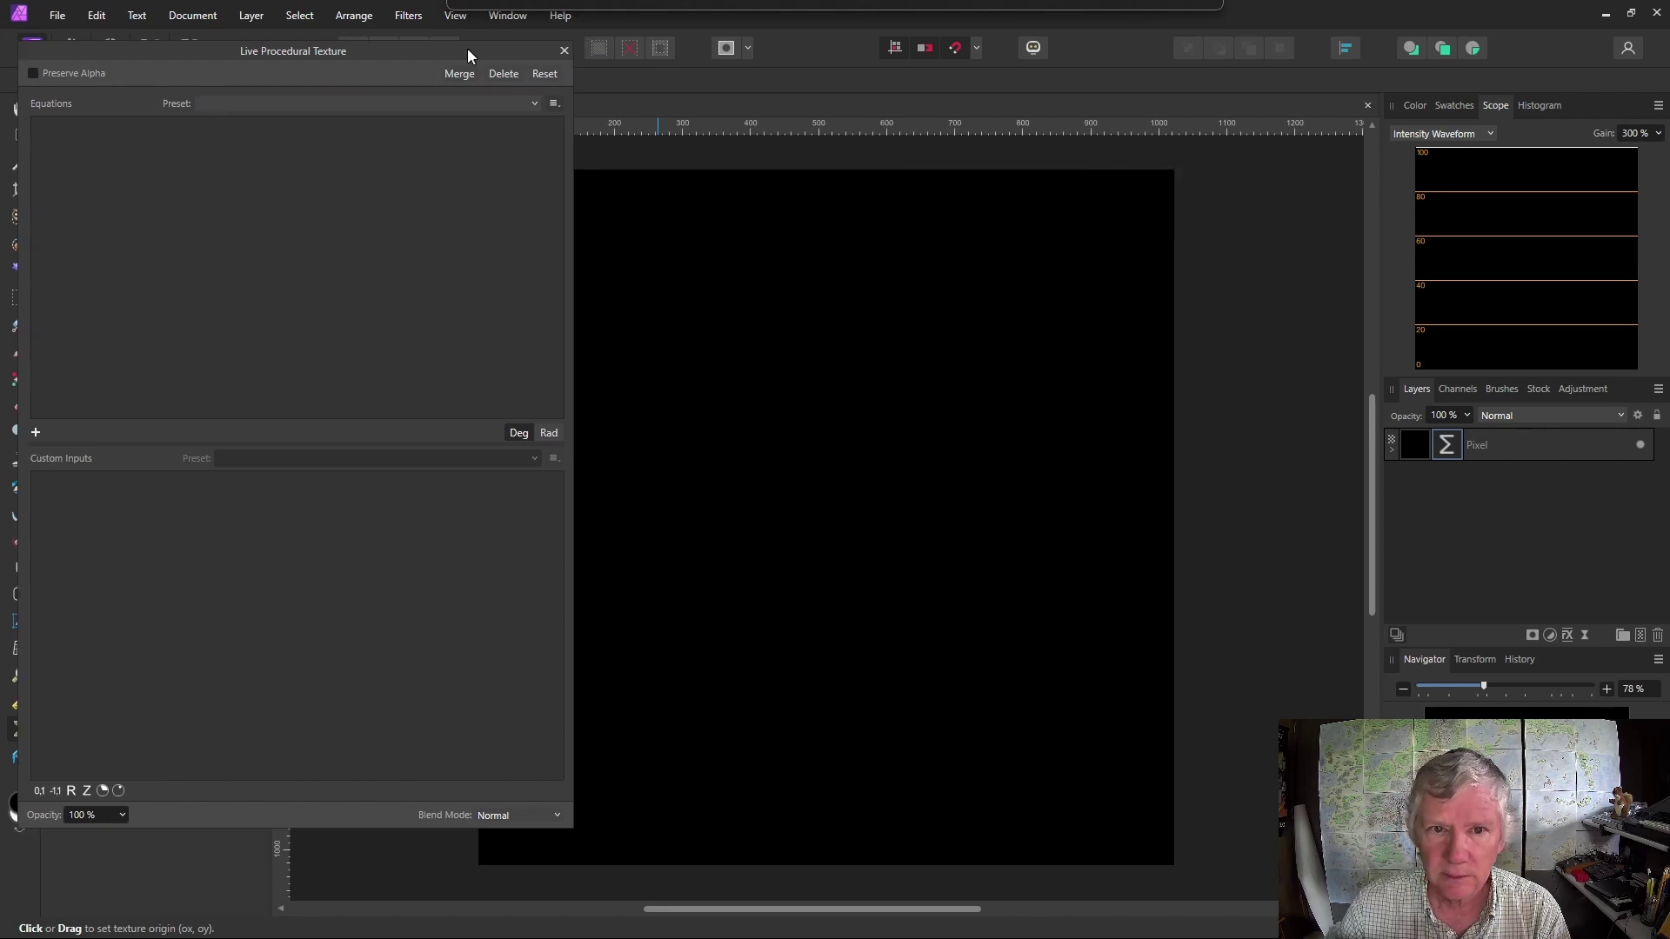
left_click_drag(835, 909, 741, 916)
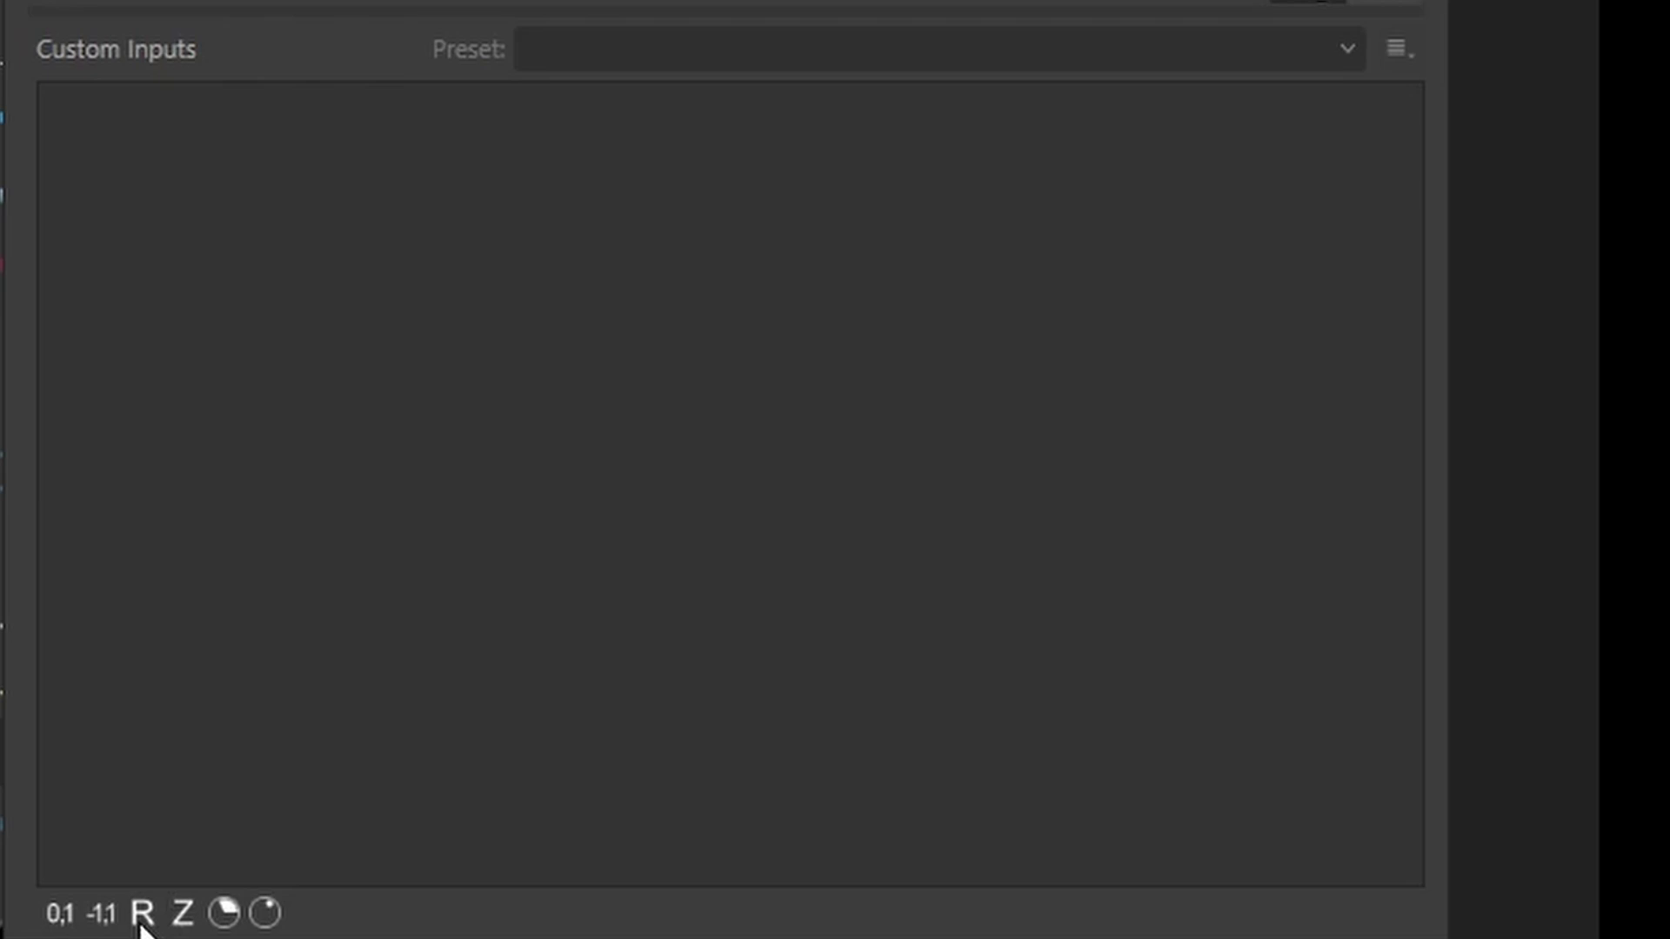
- Add a real-number custom input a to the procedural texture, label it Scale and set its value to 4
left_click(140, 915)
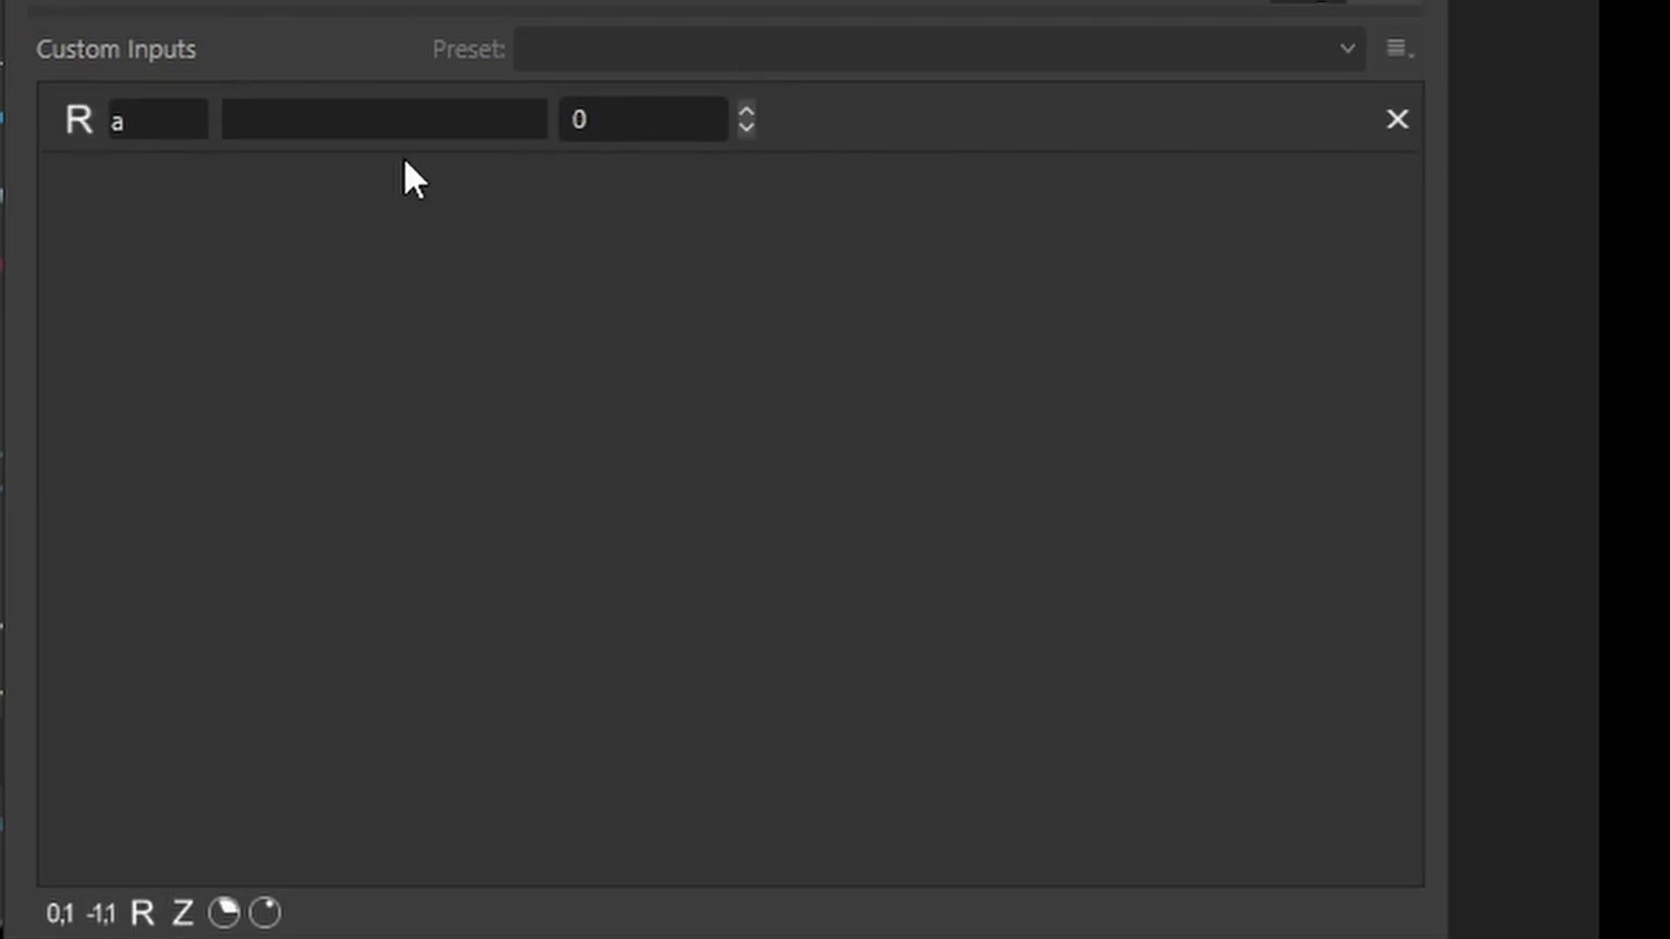
left_click(362, 130)
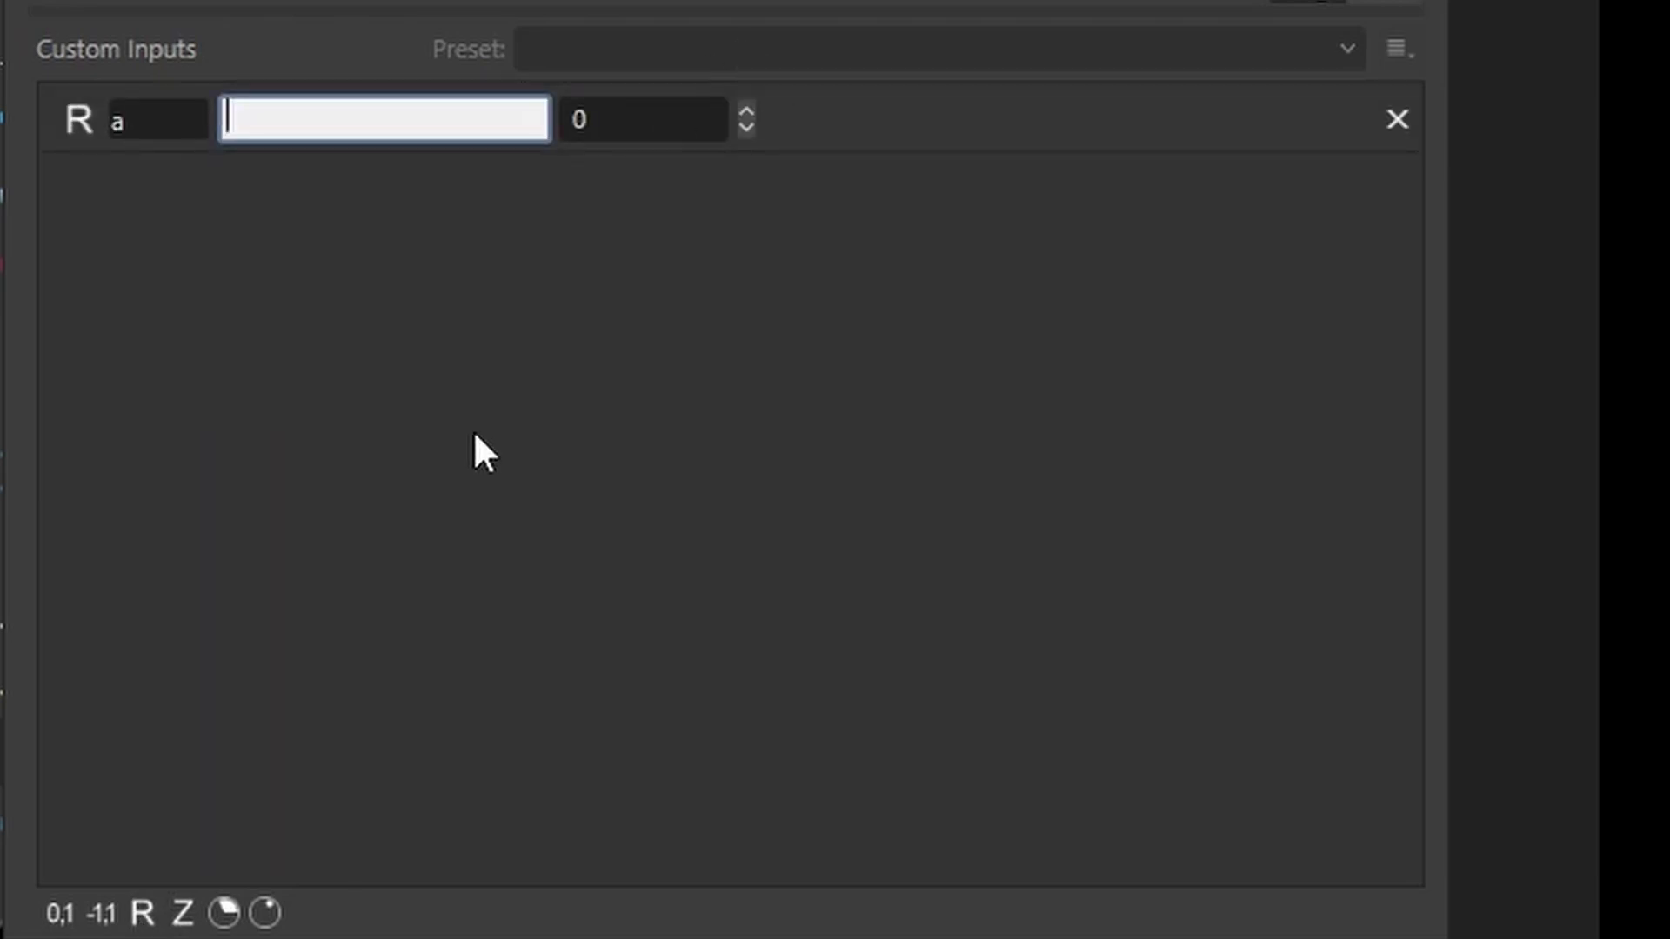
type("Scale")
left_click(741, 110)
left_click(740, 109)
left_click(740, 110)
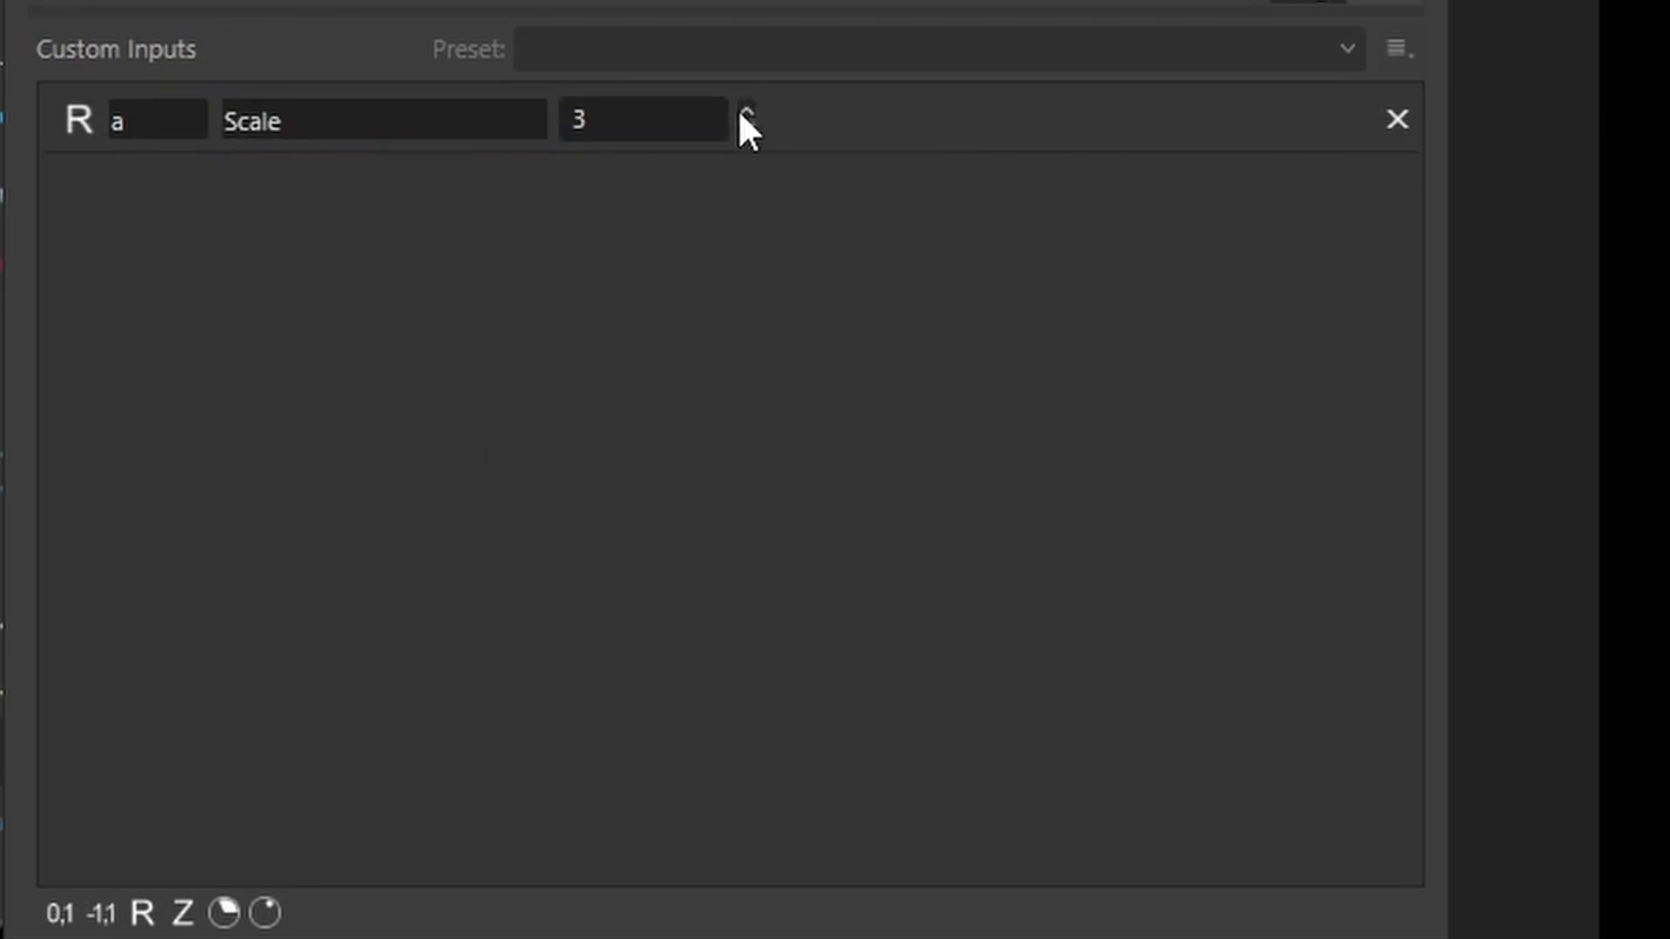
left_click(740, 109)
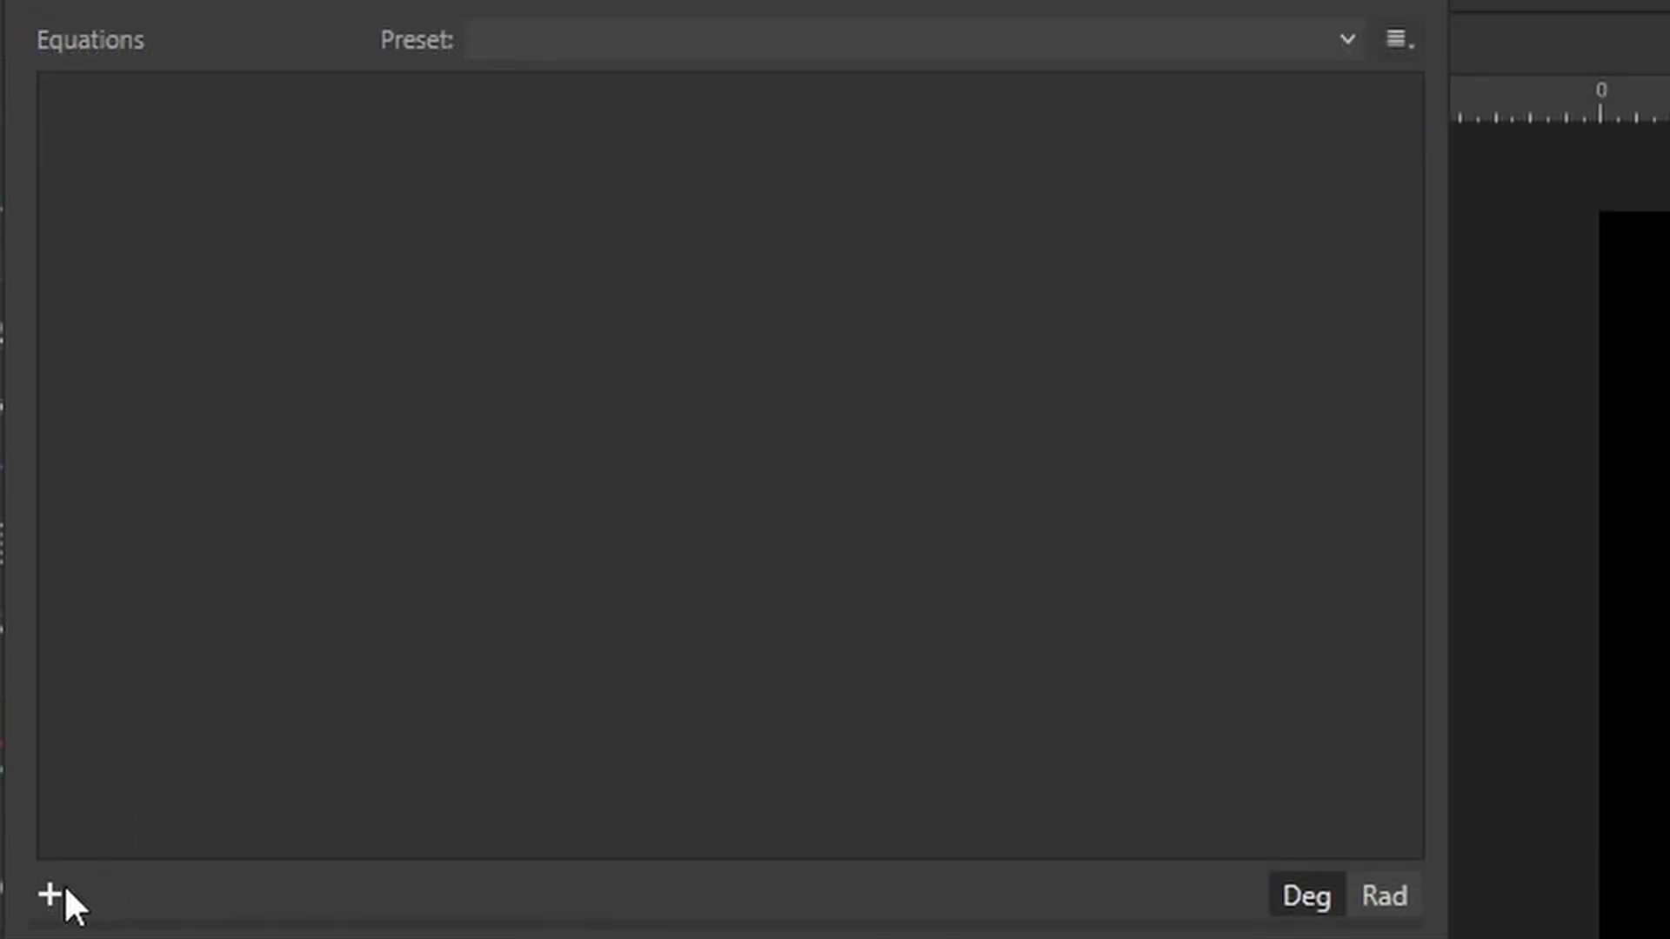
- Add the equation var v0=vec2(rx,ry)*a/w for the red, green and blue channels and set the texture origin near the canvas centre
left_click(50, 893)
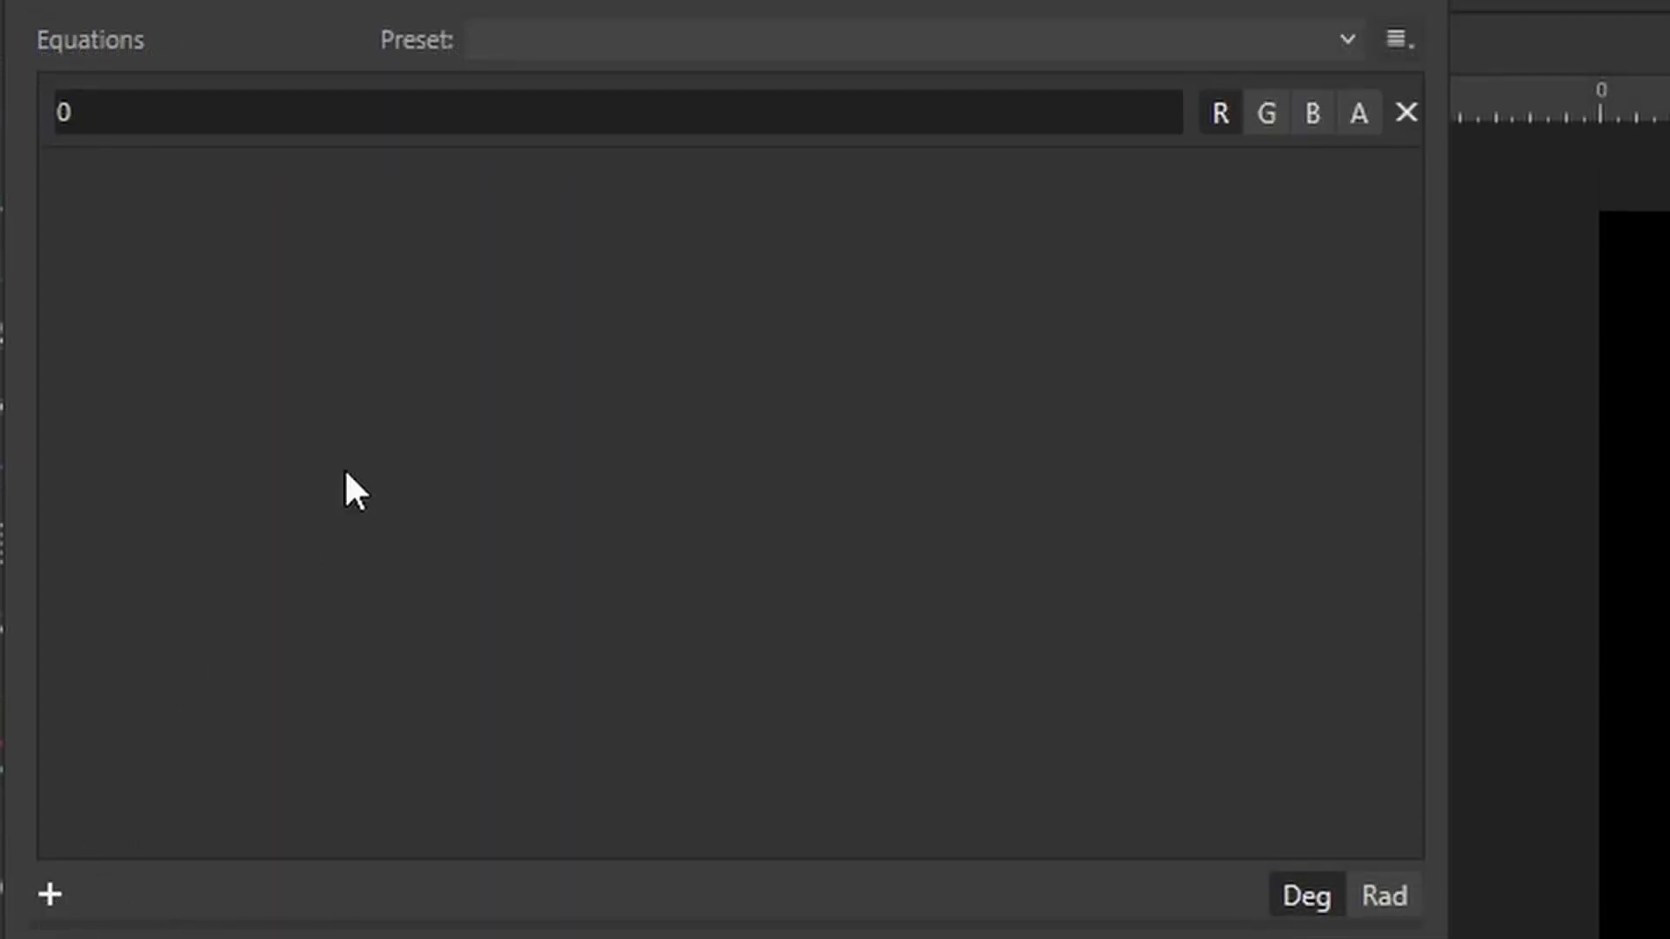
left_click(1259, 115)
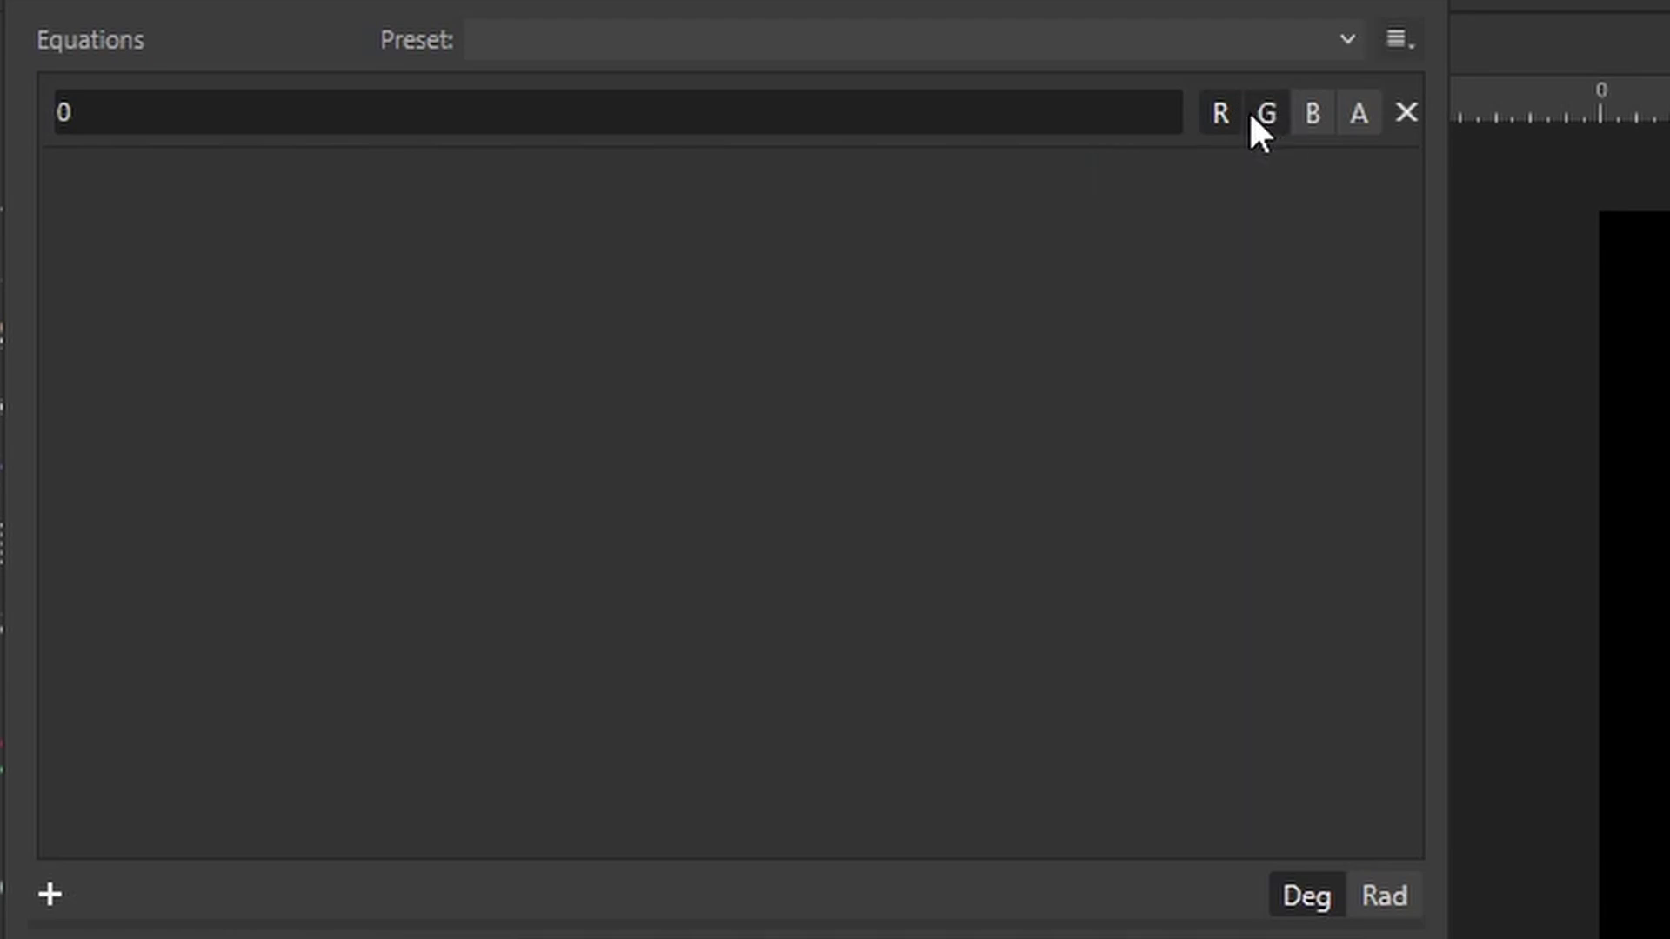
double_click(141, 128)
key("BackSpace")
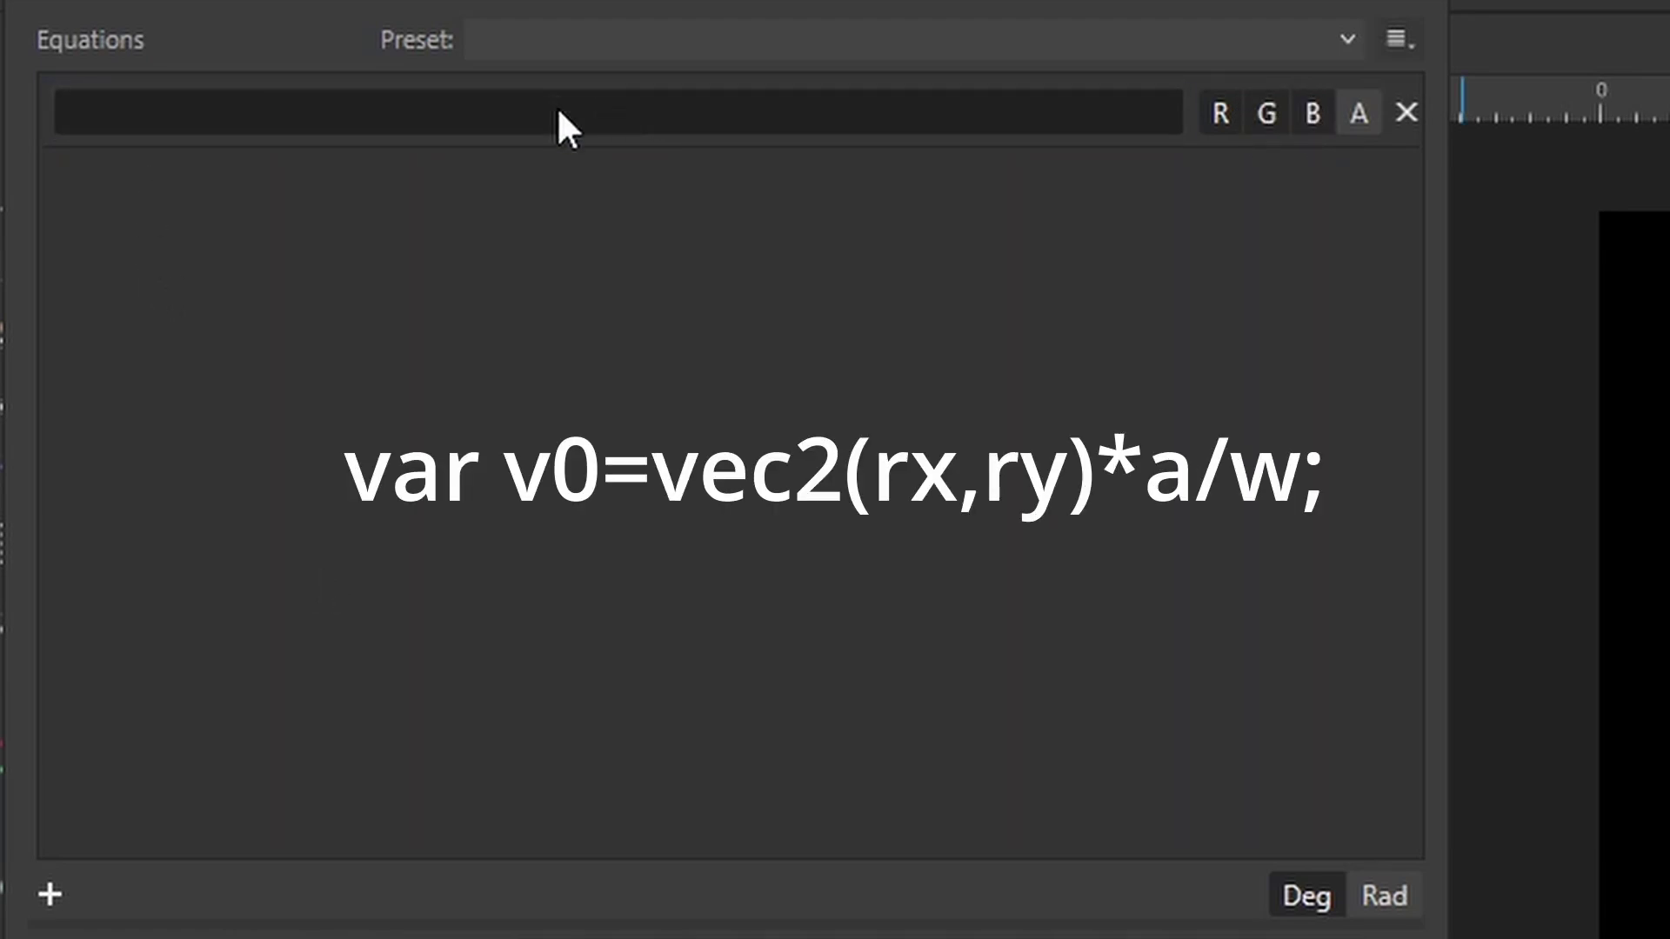
left_click(560, 113)
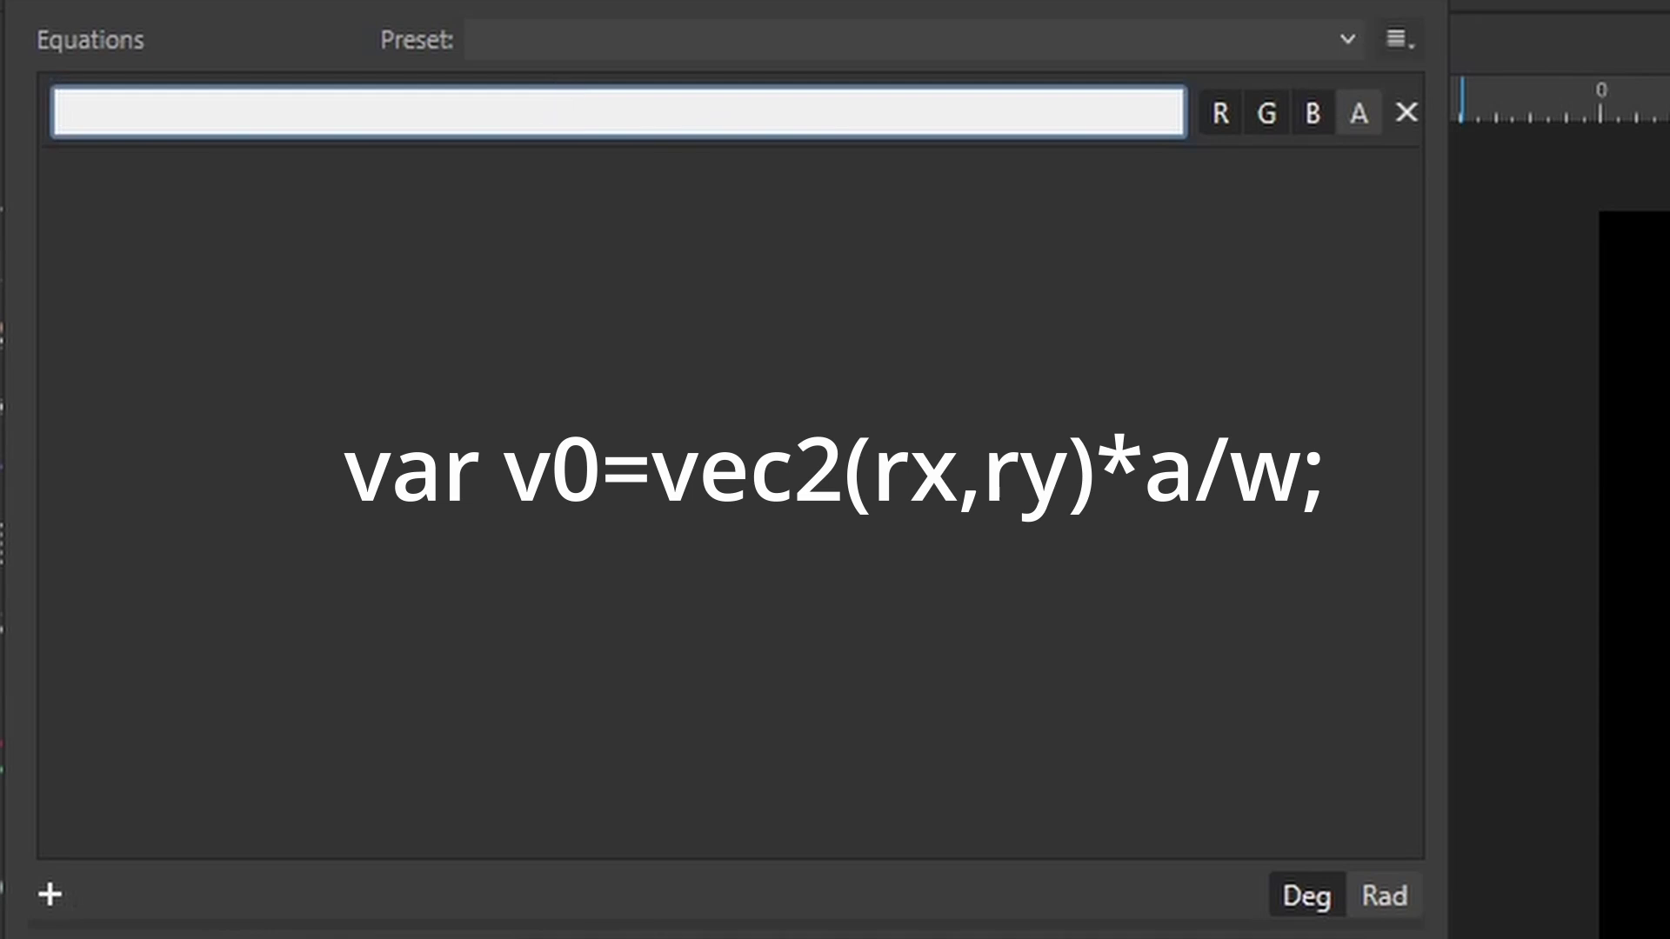
type("var v0=vec")
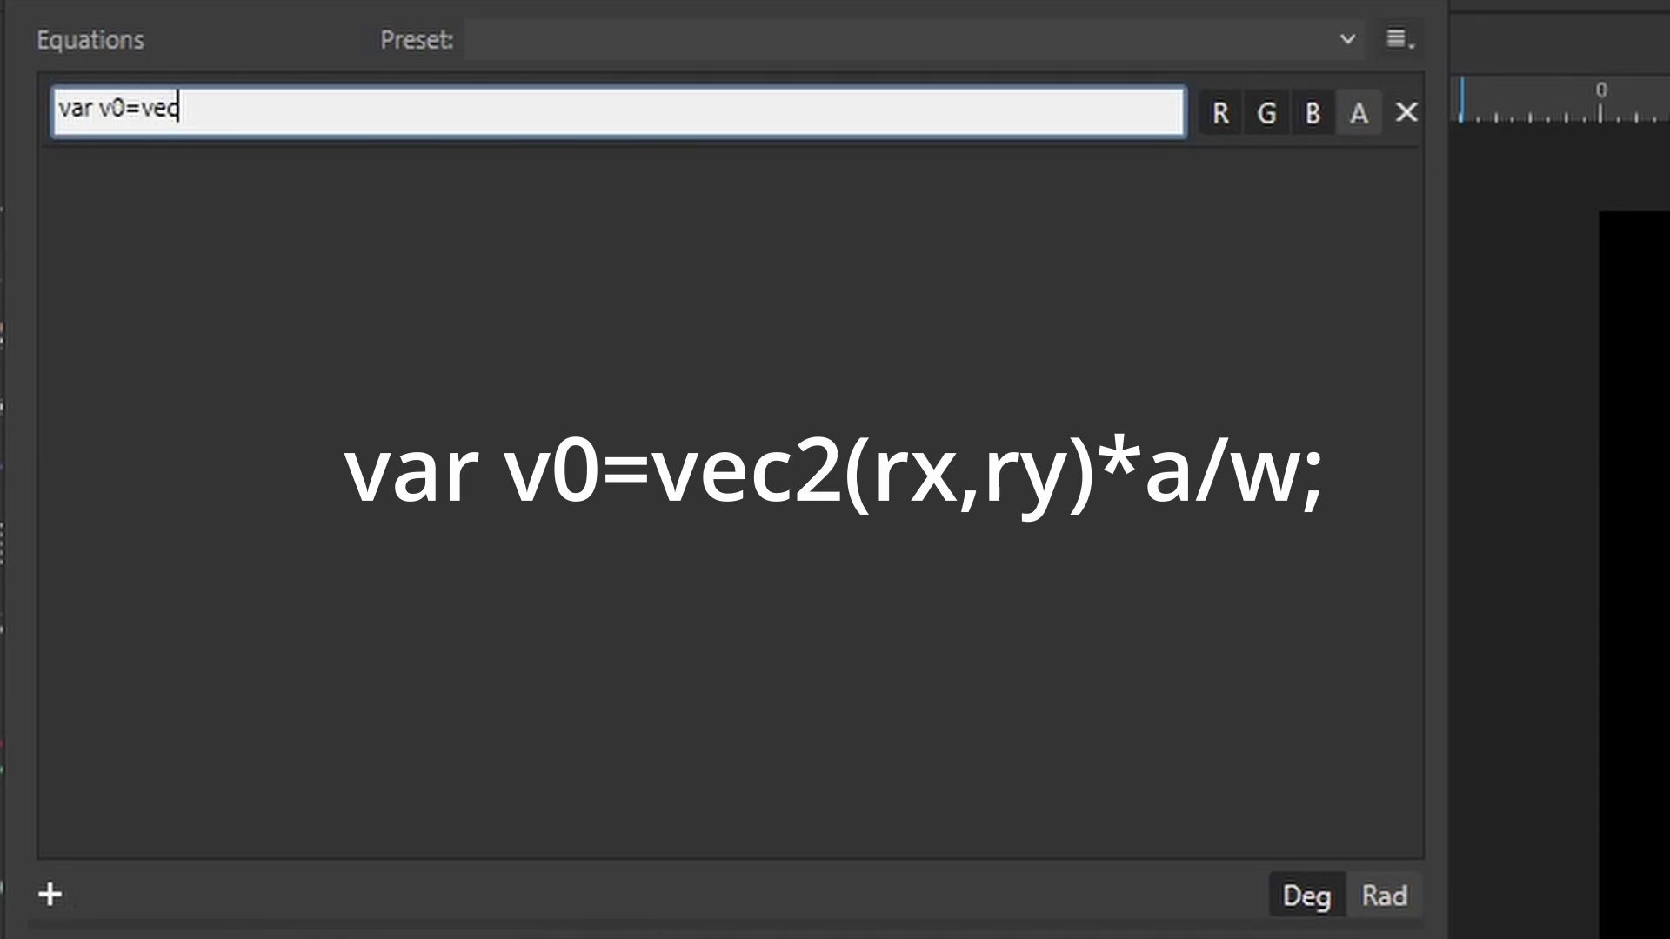
type("2(rx,ry)*a/w")
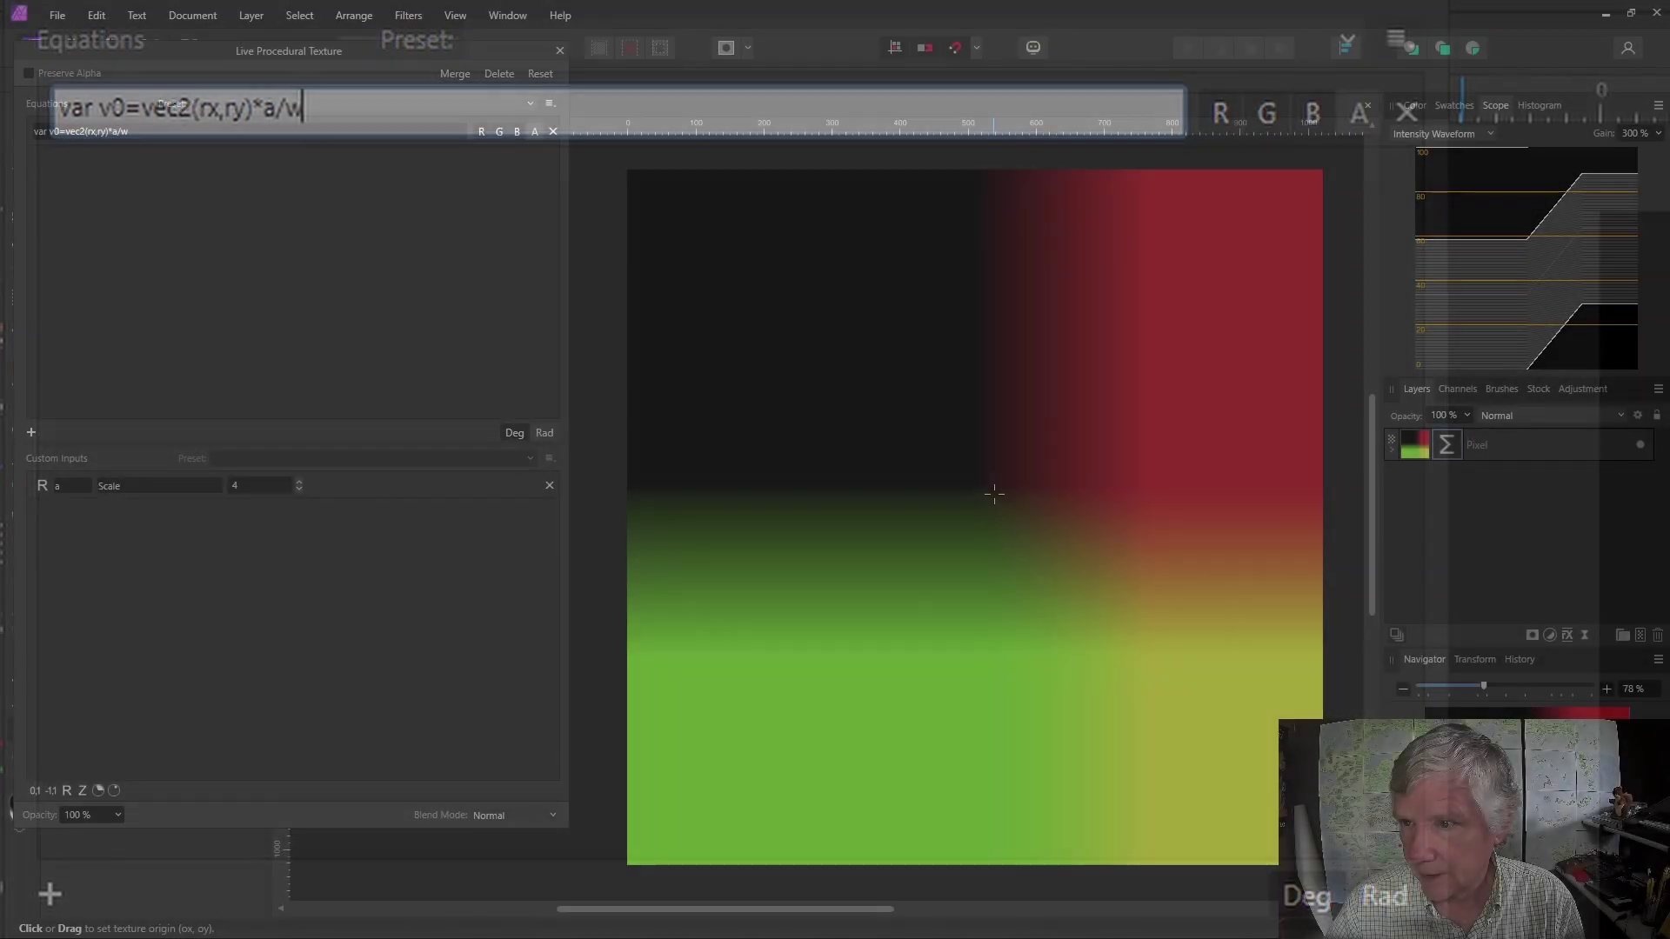
left_click_drag(993, 496, 962, 518)
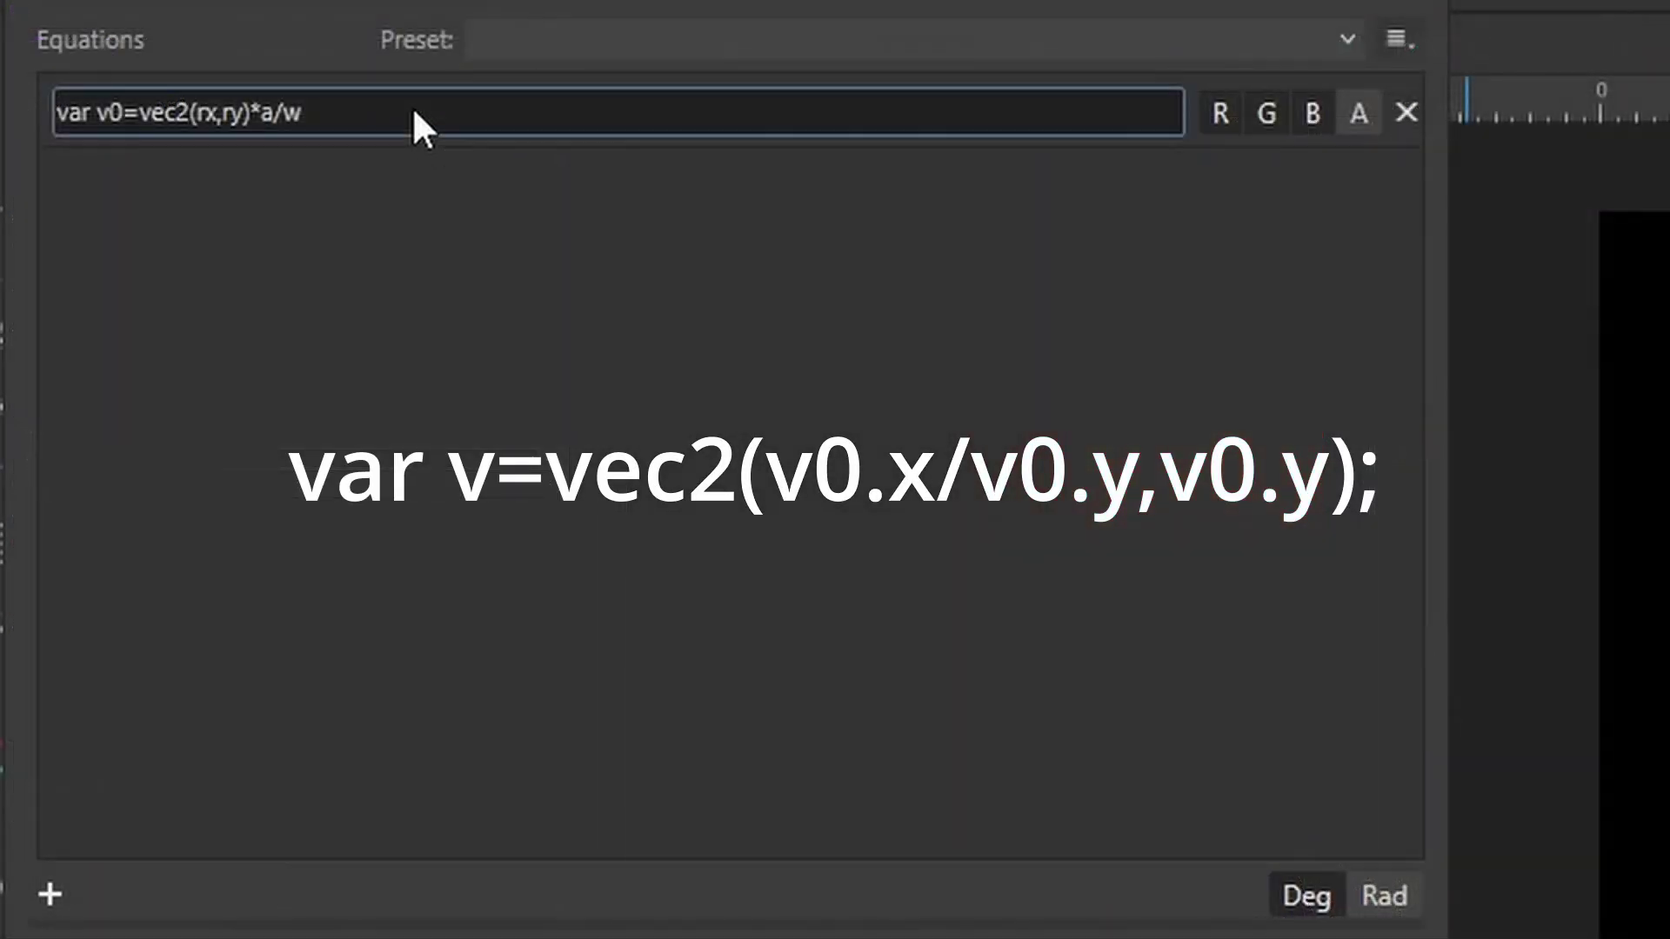
- Extend the equation with a second variable: ; var v=vec2(v0.x/v0.y,v0.y)
left_click(421, 106)
type("; var v")
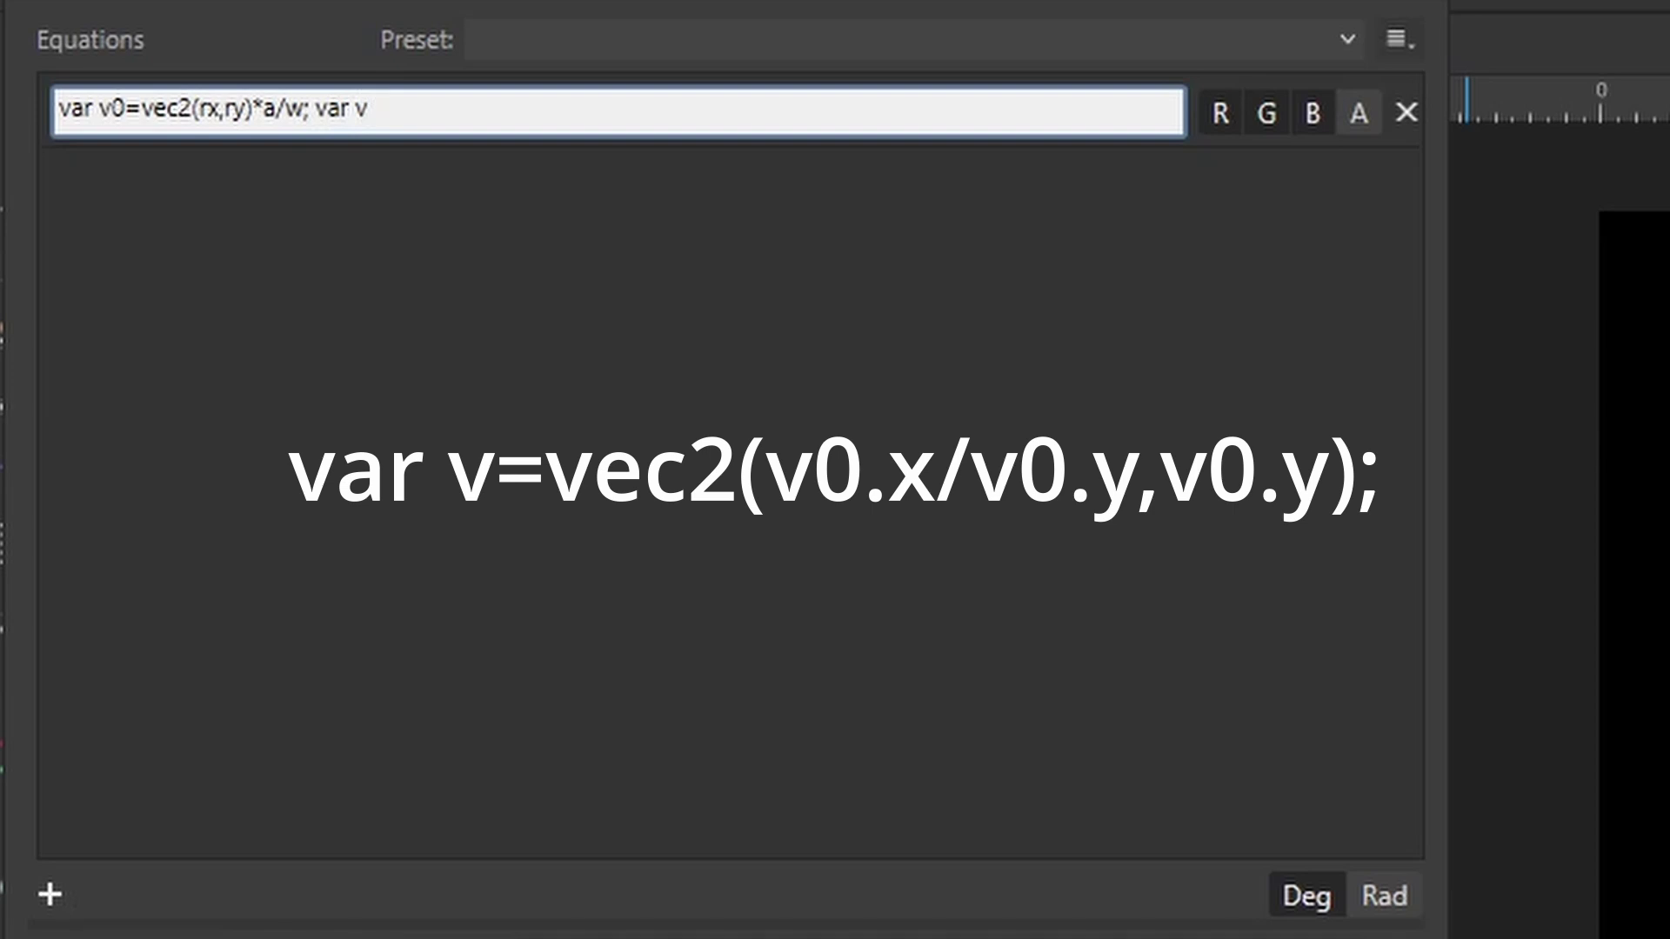
type("=vec2(v0.x")
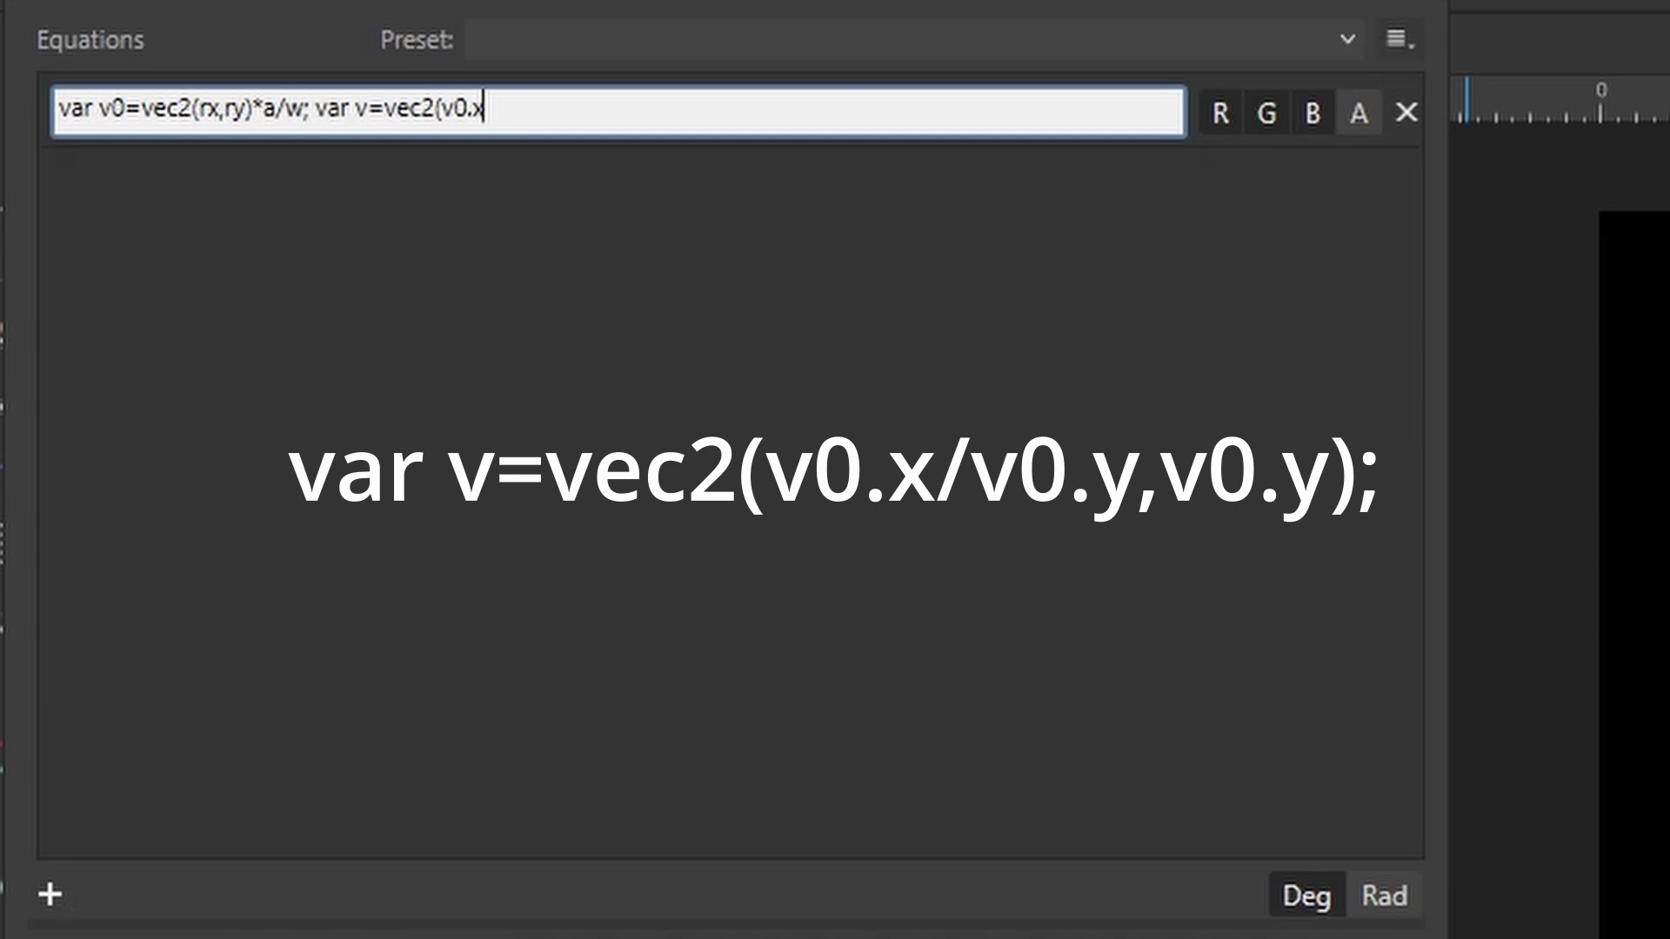
type("/v0.y,v0.y")
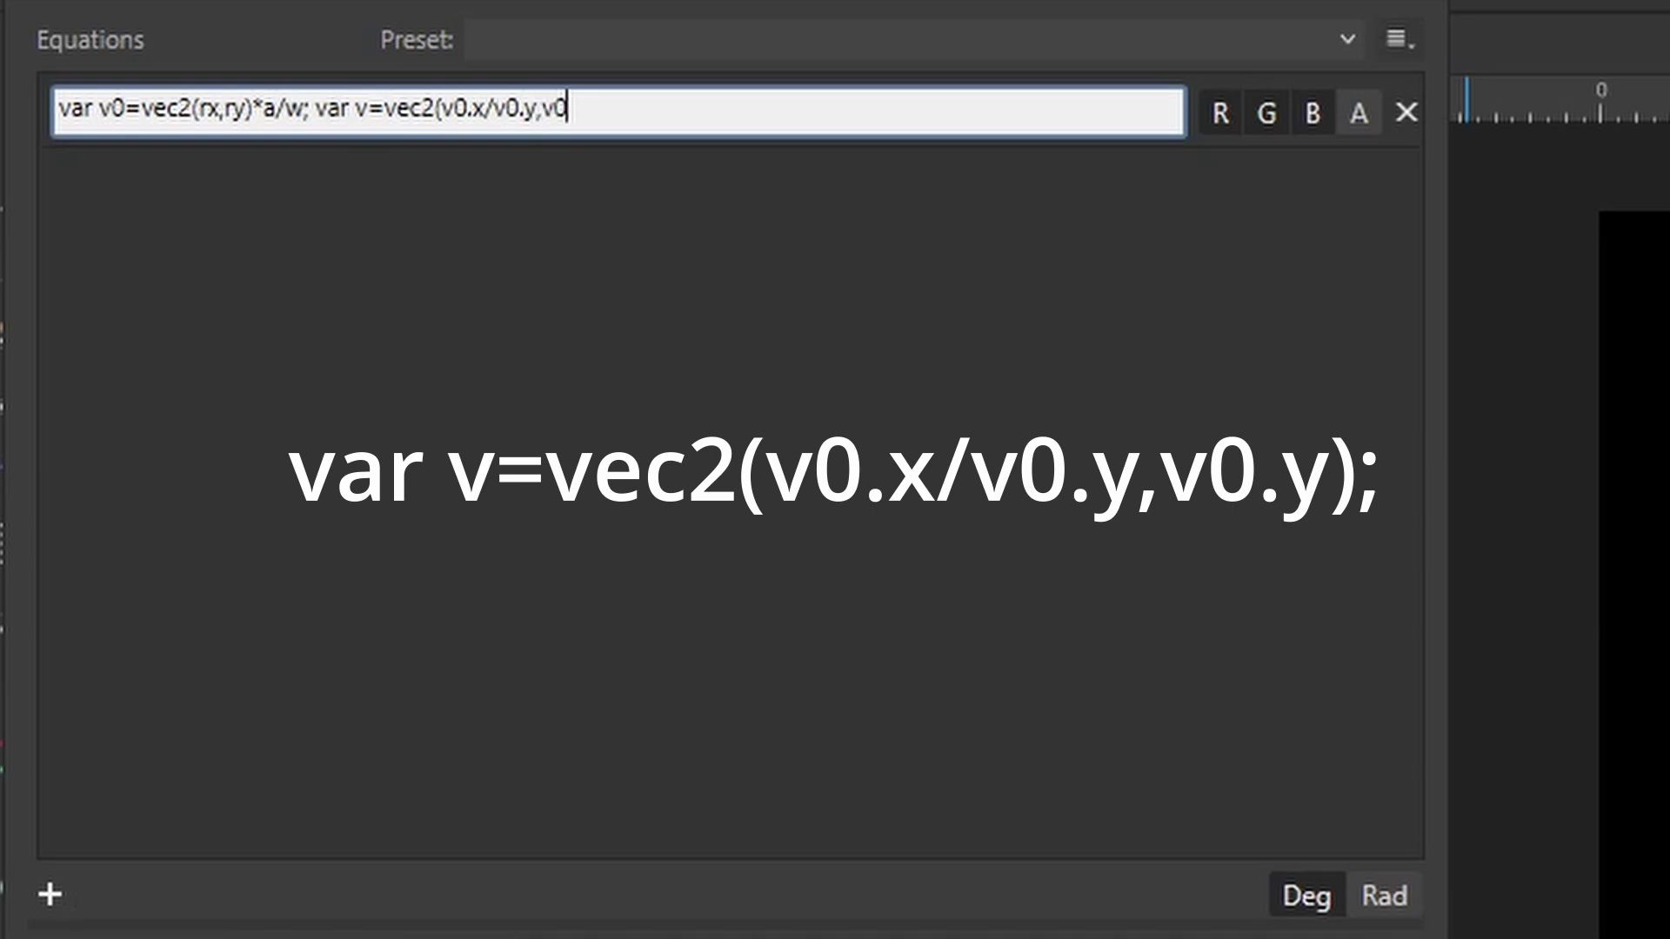
type(")")
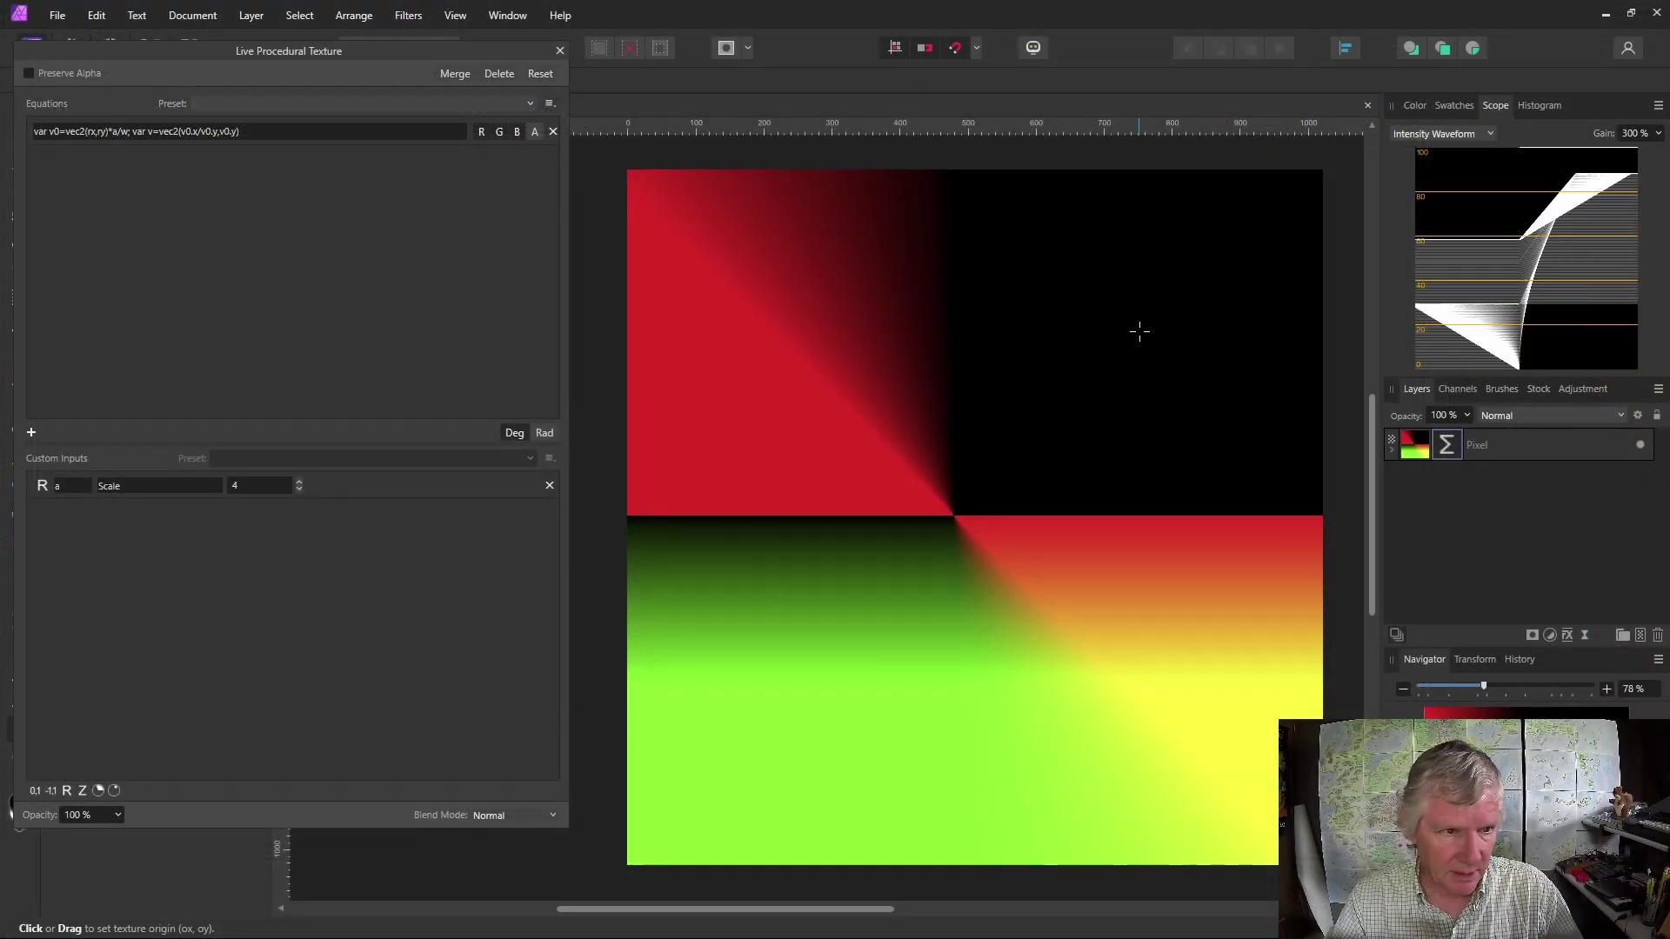
- Append ; osc(v.x) to the end of the equation and apply it
left_click(252, 129)
key("End")
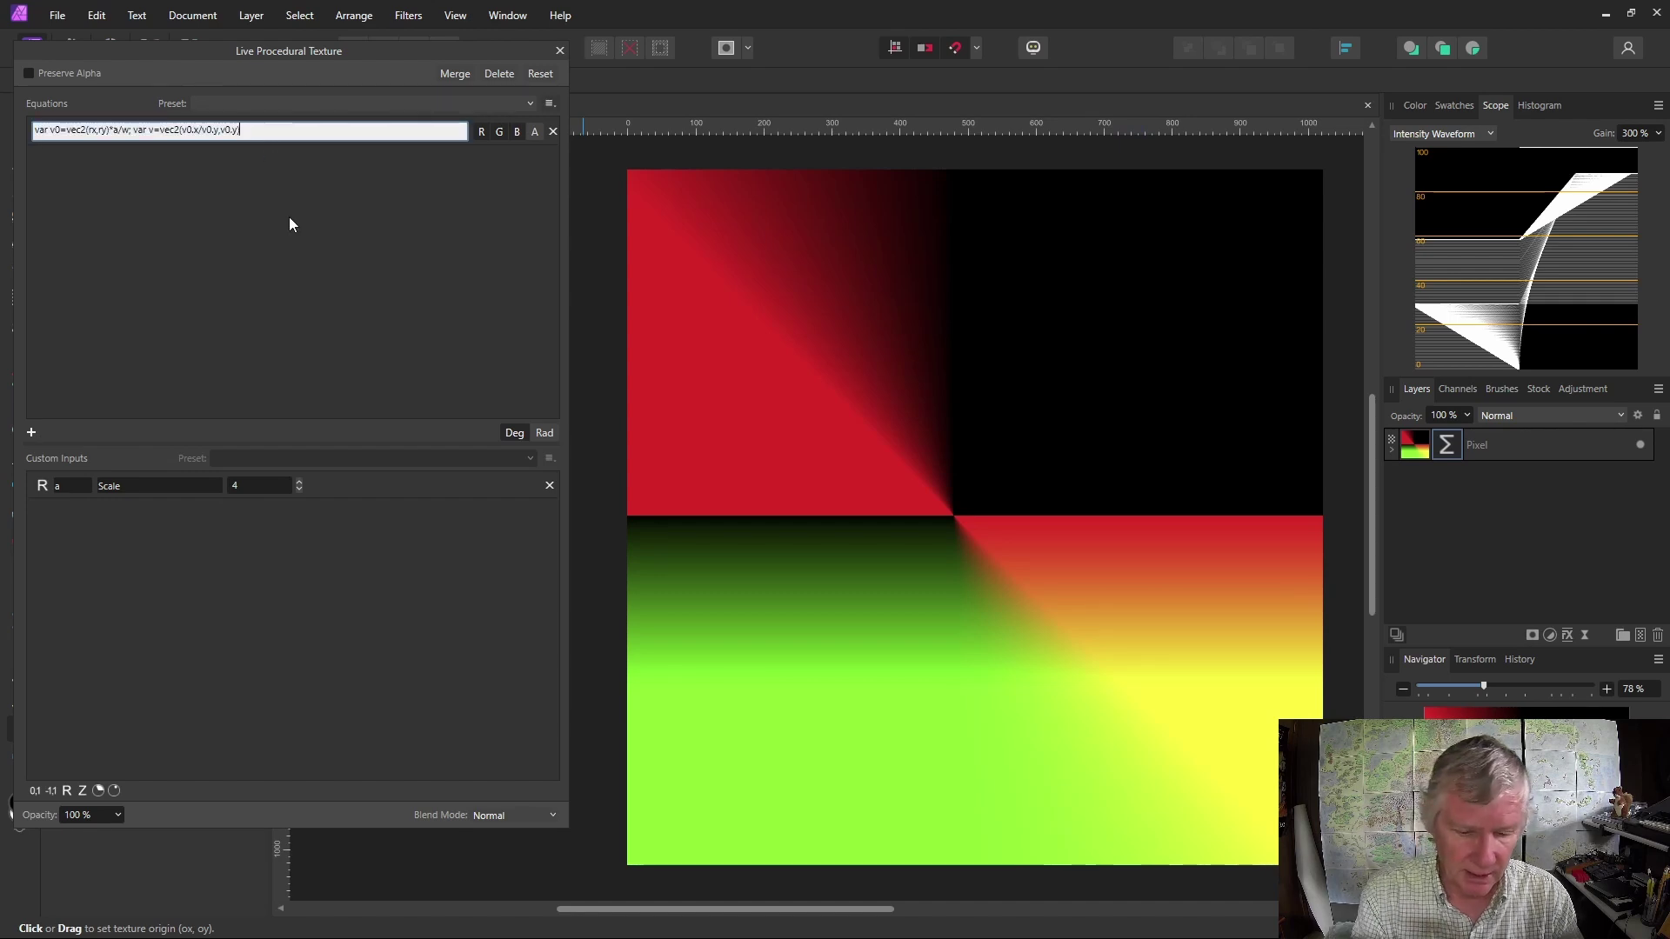
type("; ")
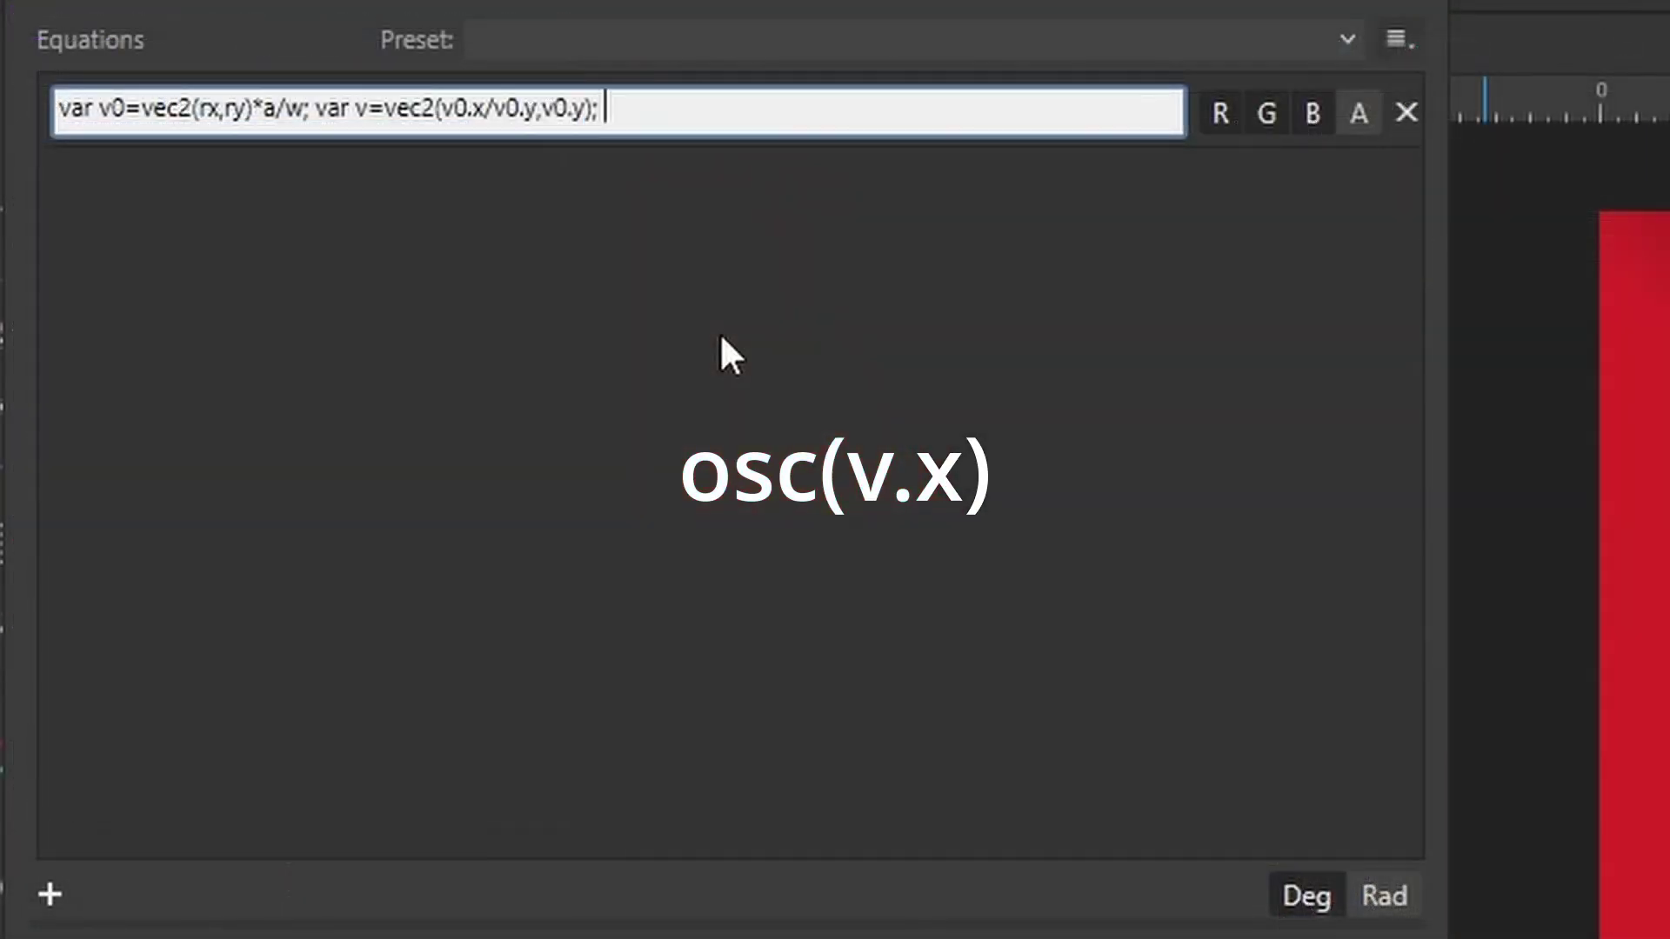
type("osc(v.x)")
key("Return")
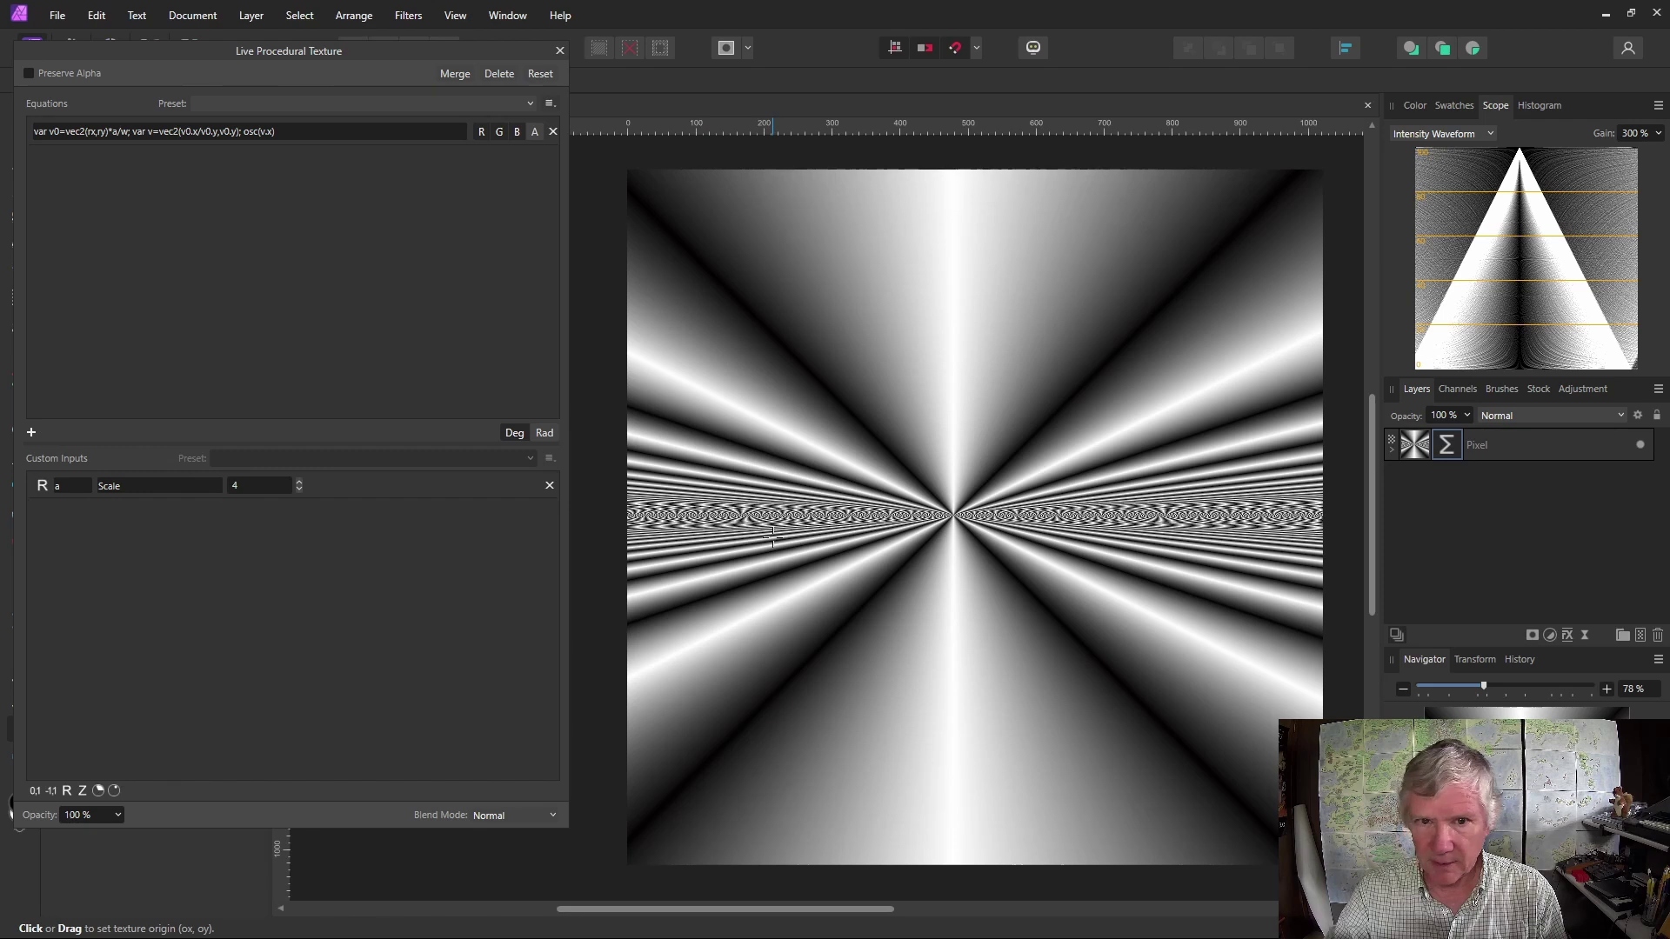
- Wrap the equation's osc(v.x) term in a smoothstep function so it reads smoothstep(e,e+s,osc(v.x))
left_click(247, 133)
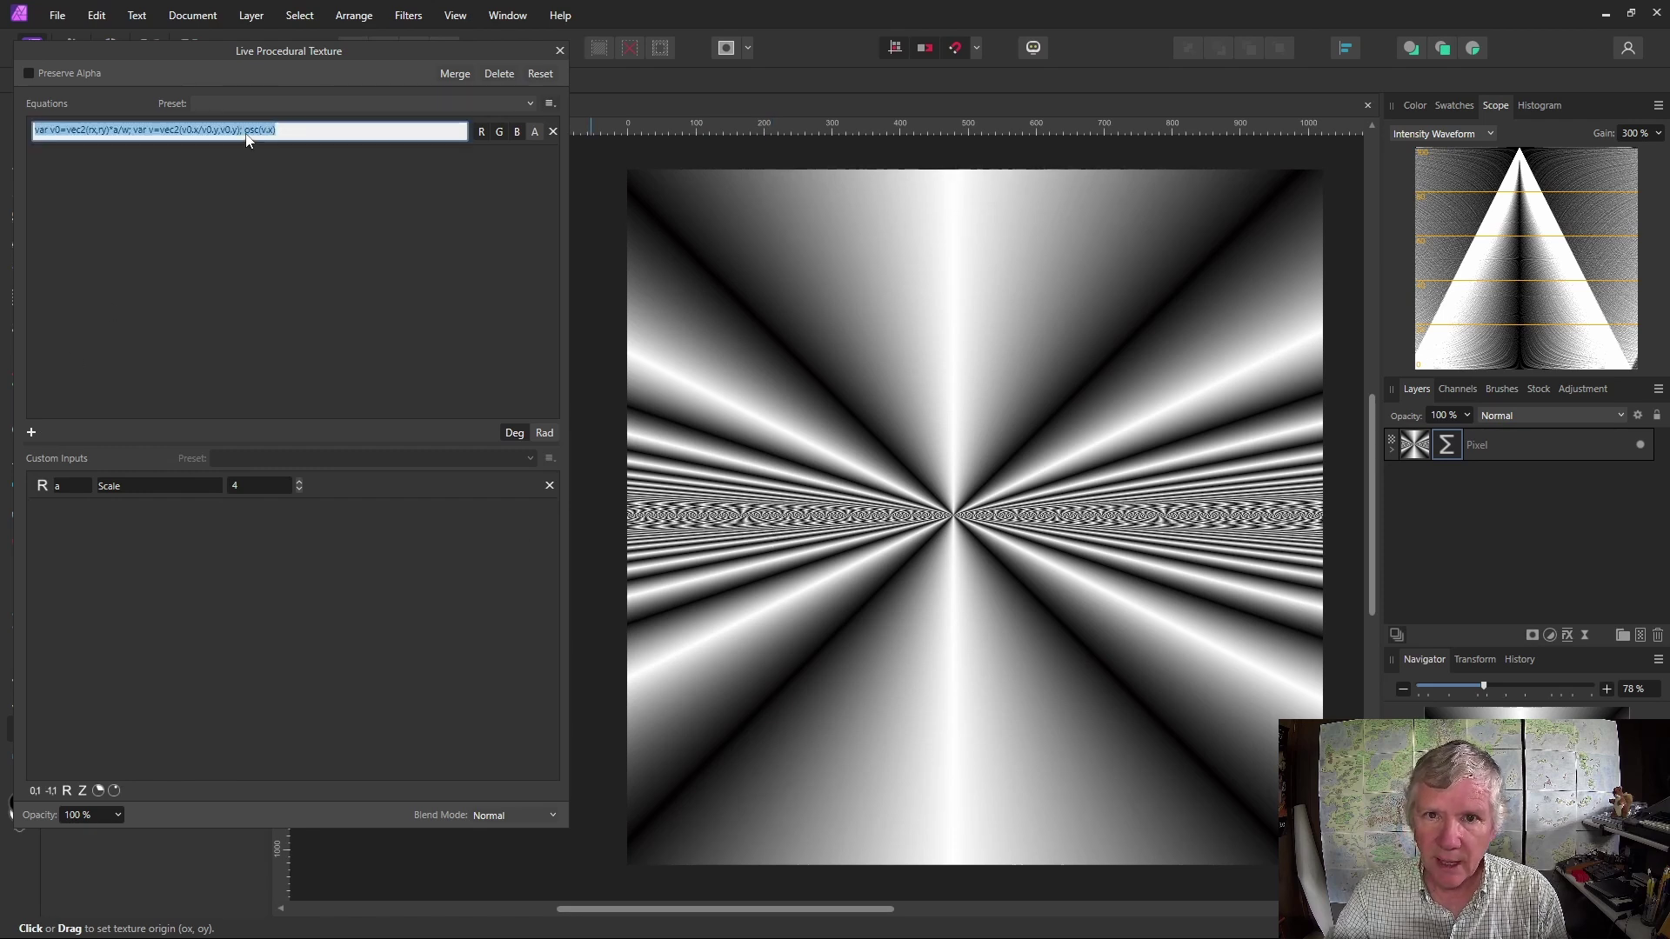
left_click(246, 133)
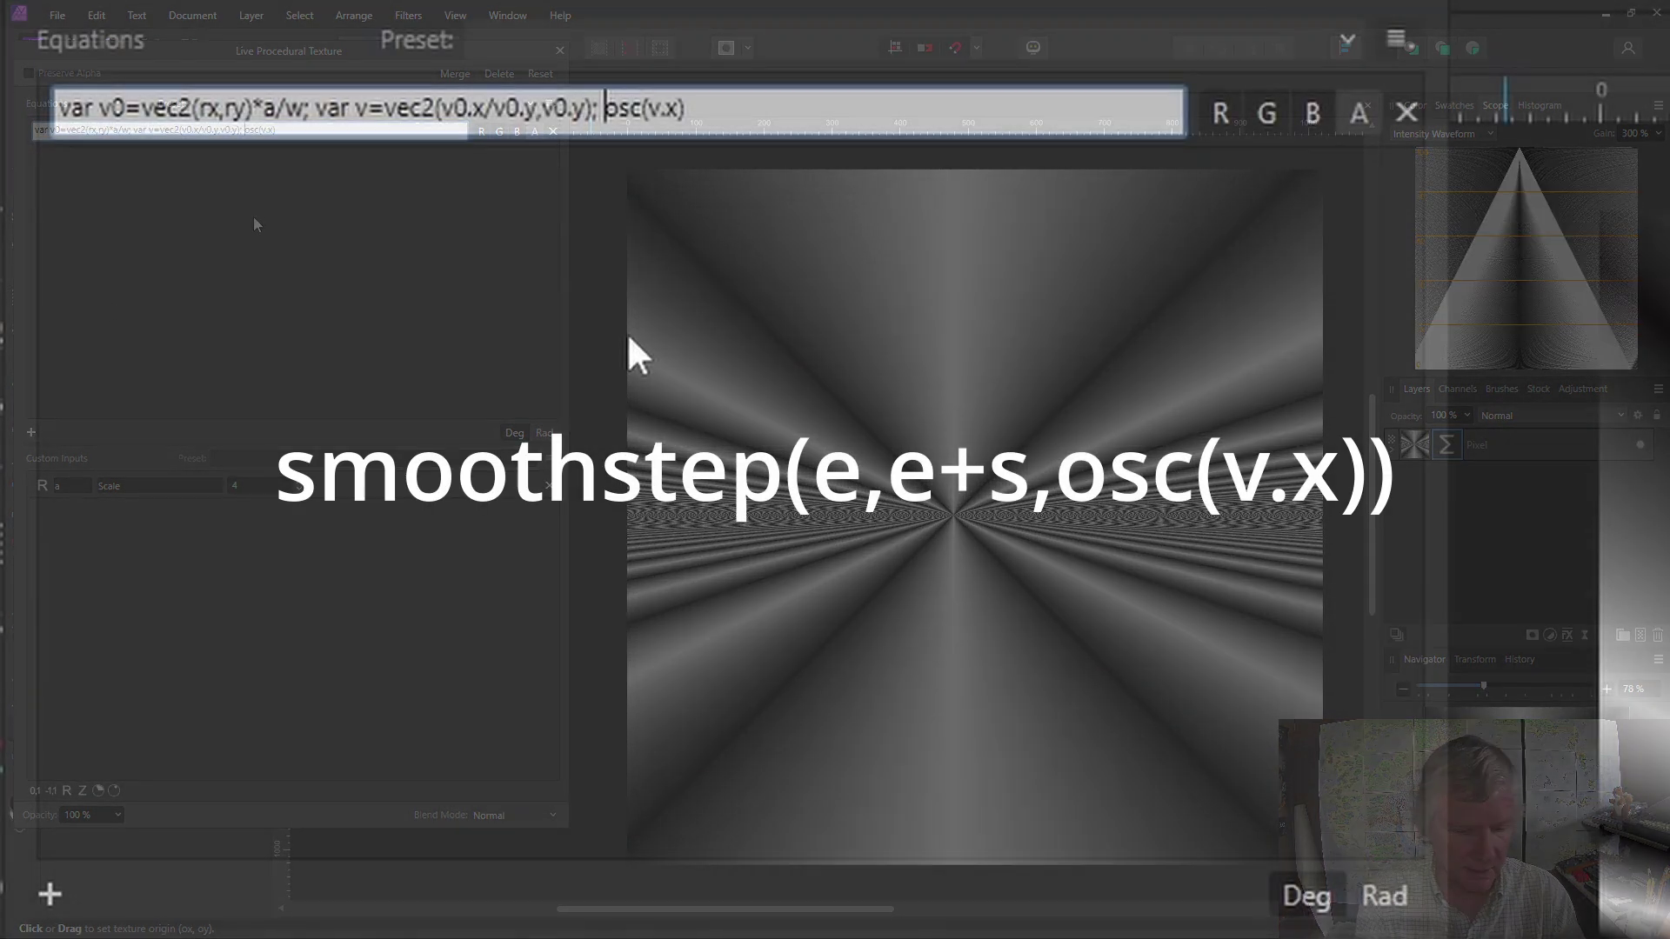
type("sm")
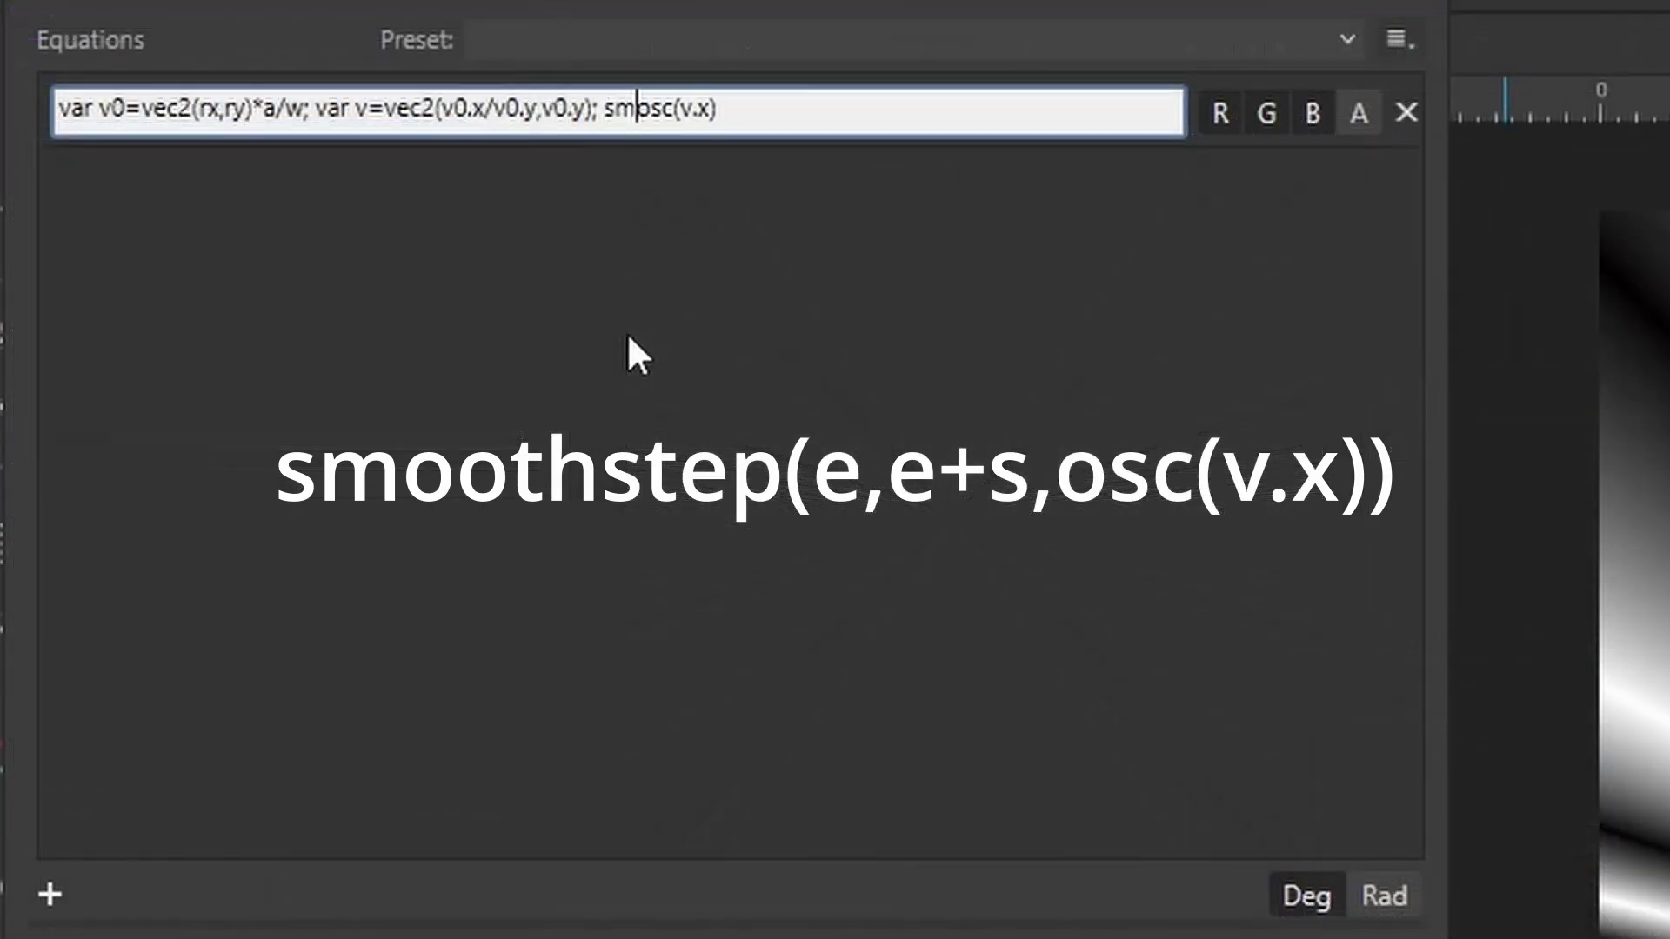
type("oothstep")
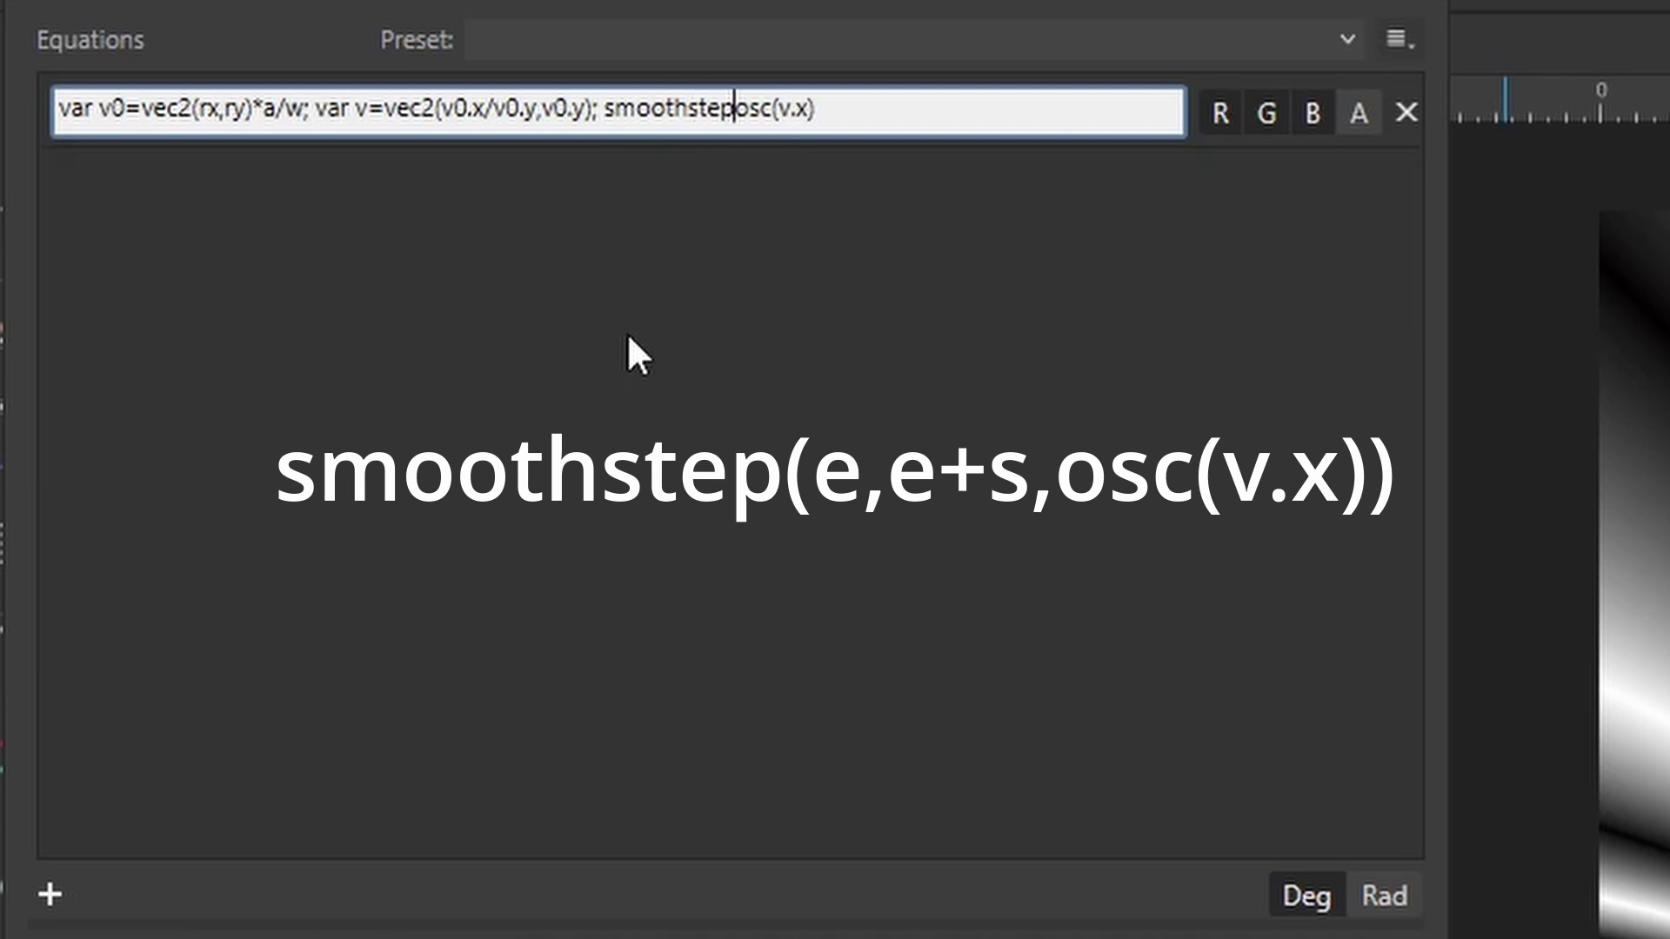
type("(e")
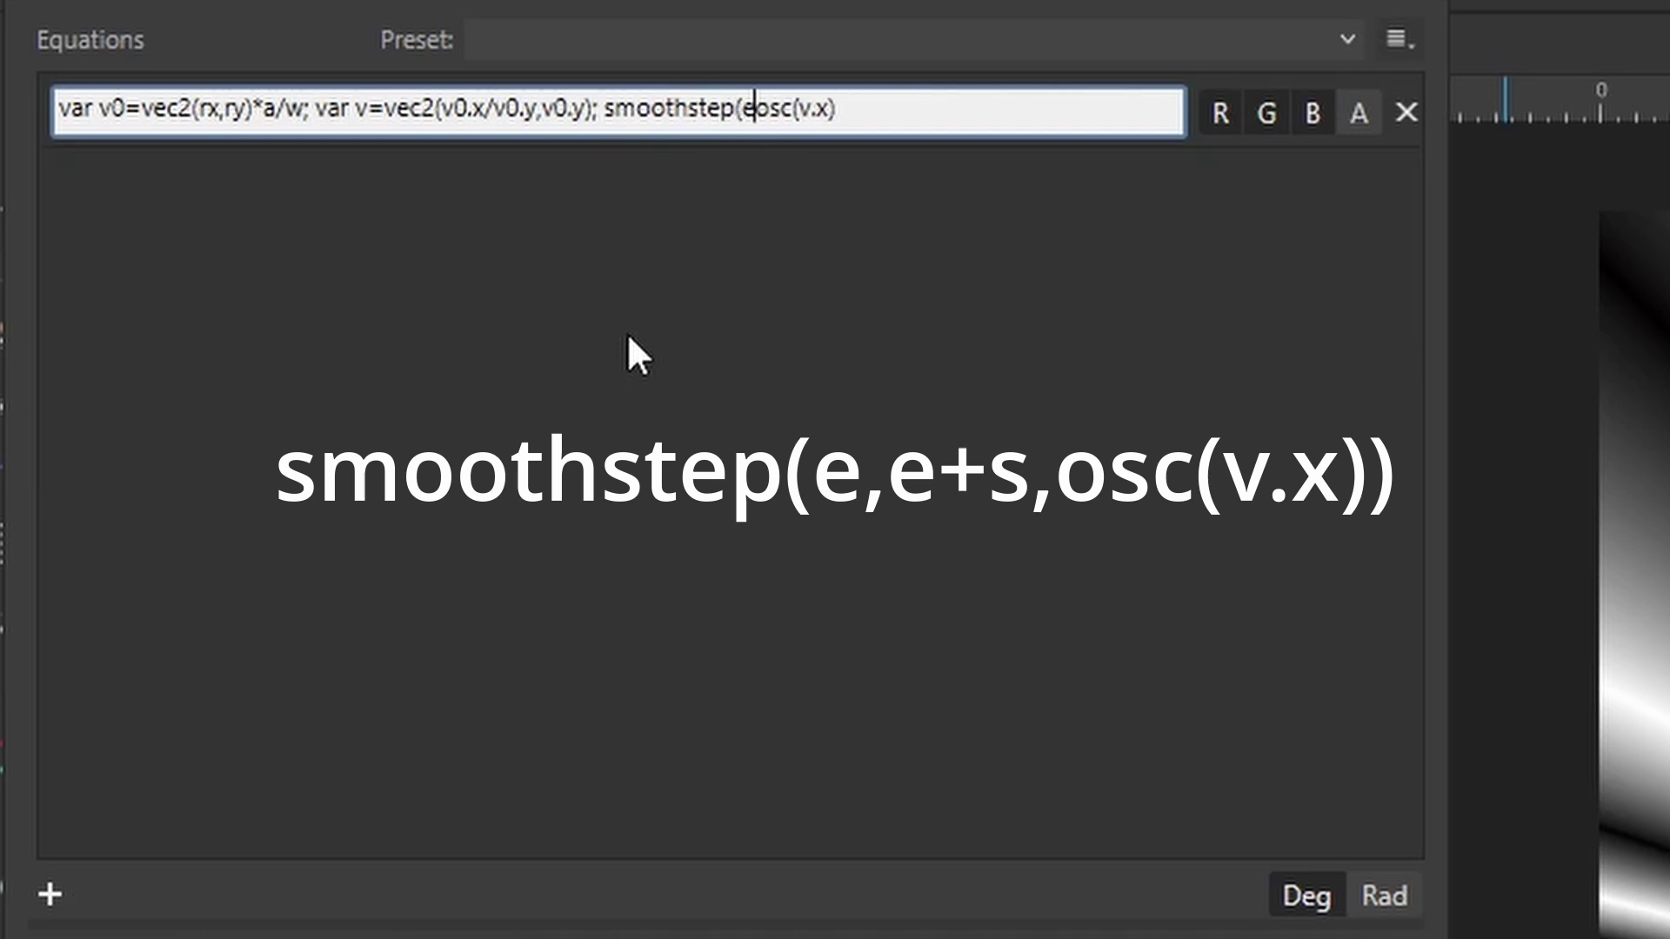
type(",e+")
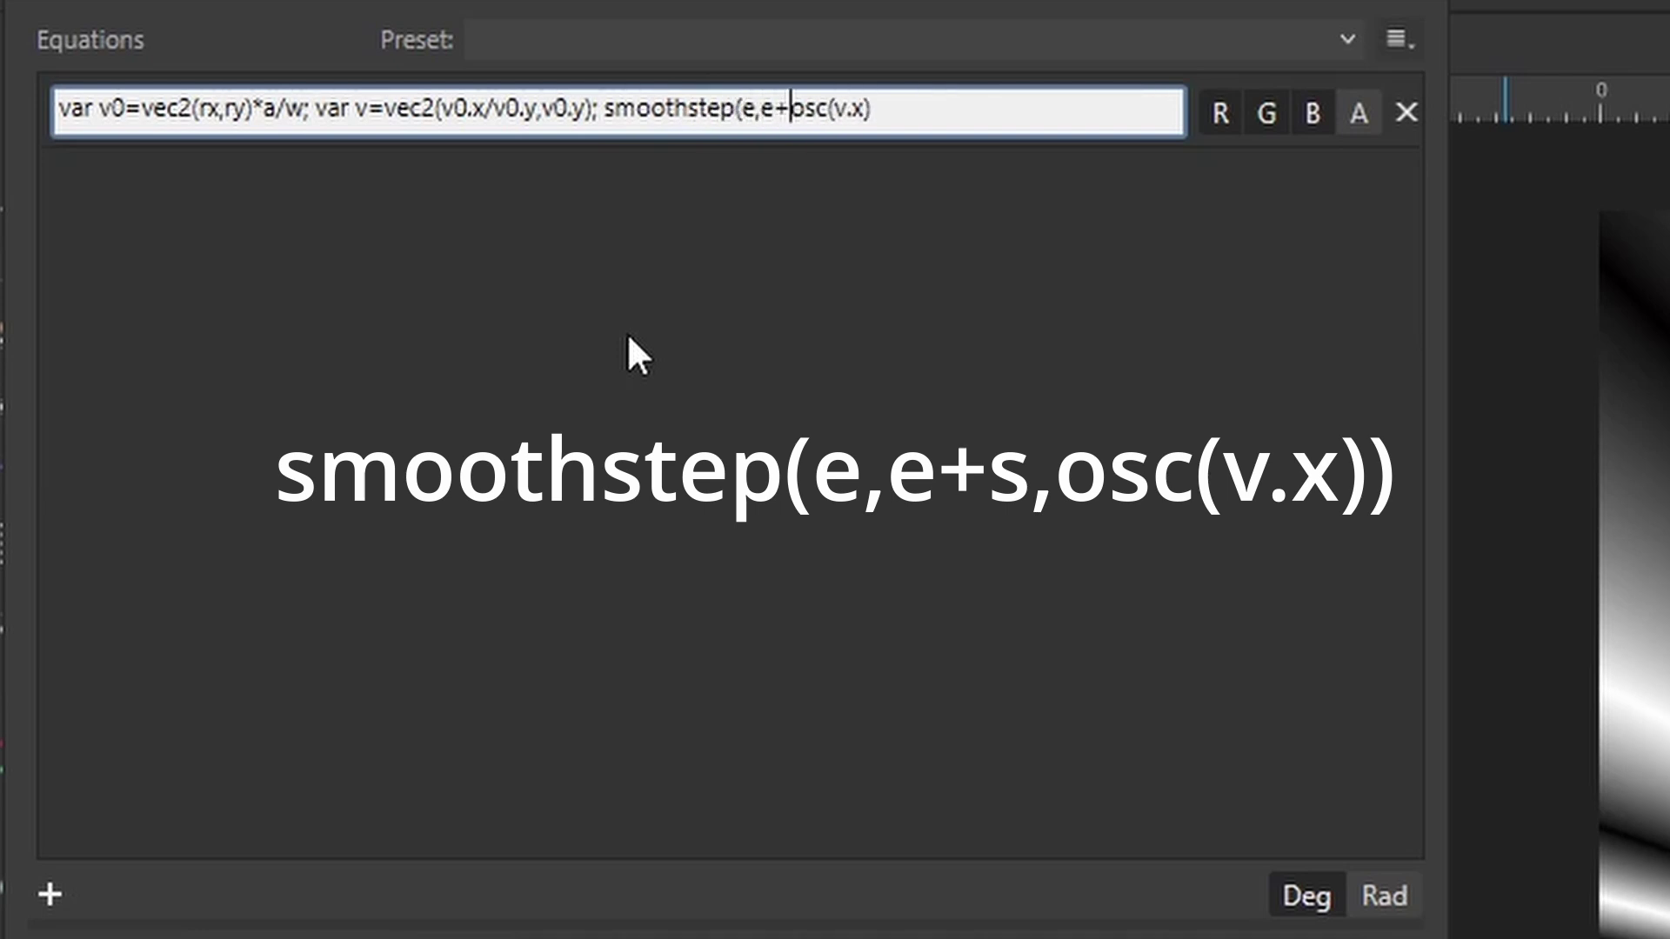
type("s,")
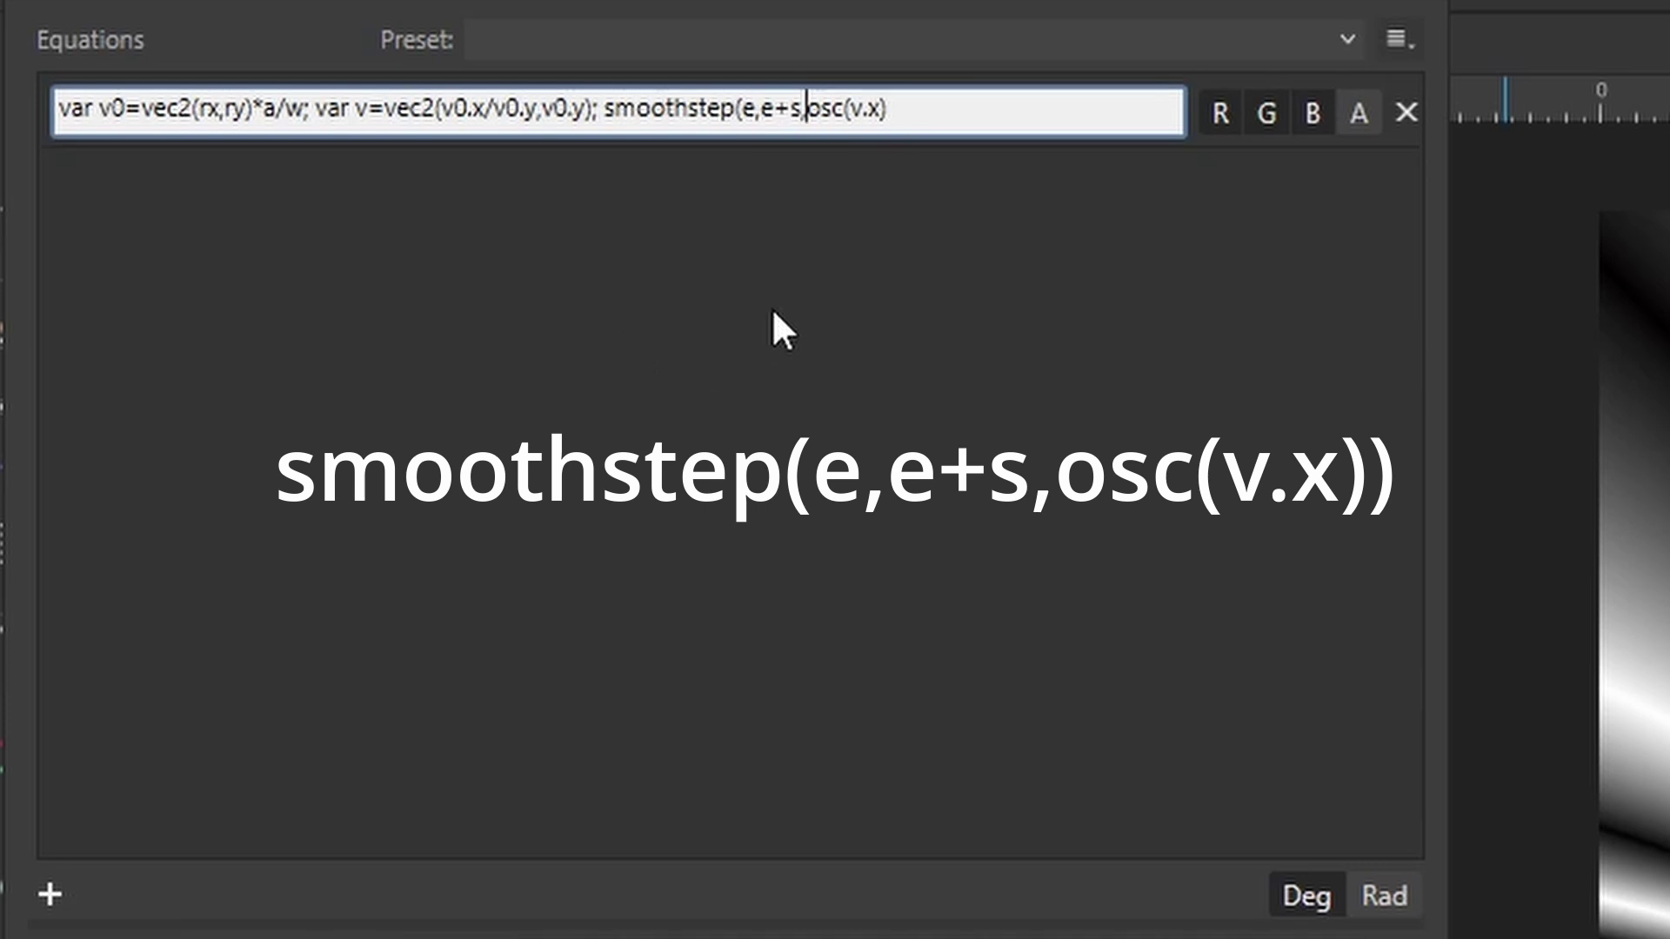
left_click(921, 96)
type(")")
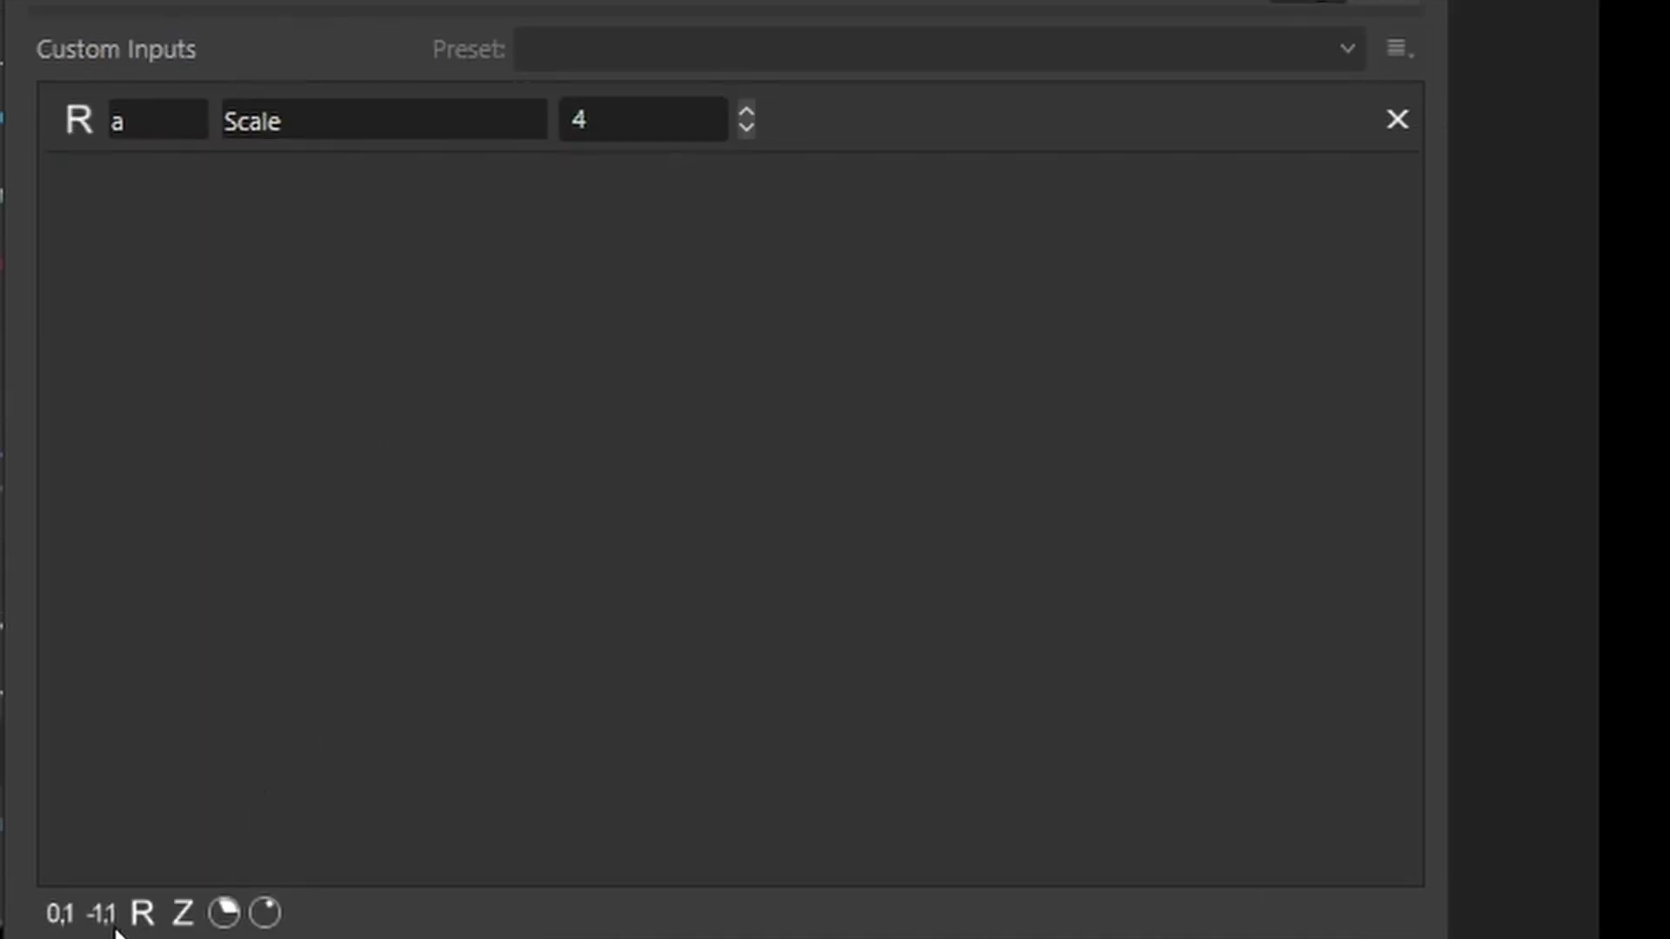
- Add a 0-to-1 range custom input with the variable name e and the description Edge
left_click(59, 913)
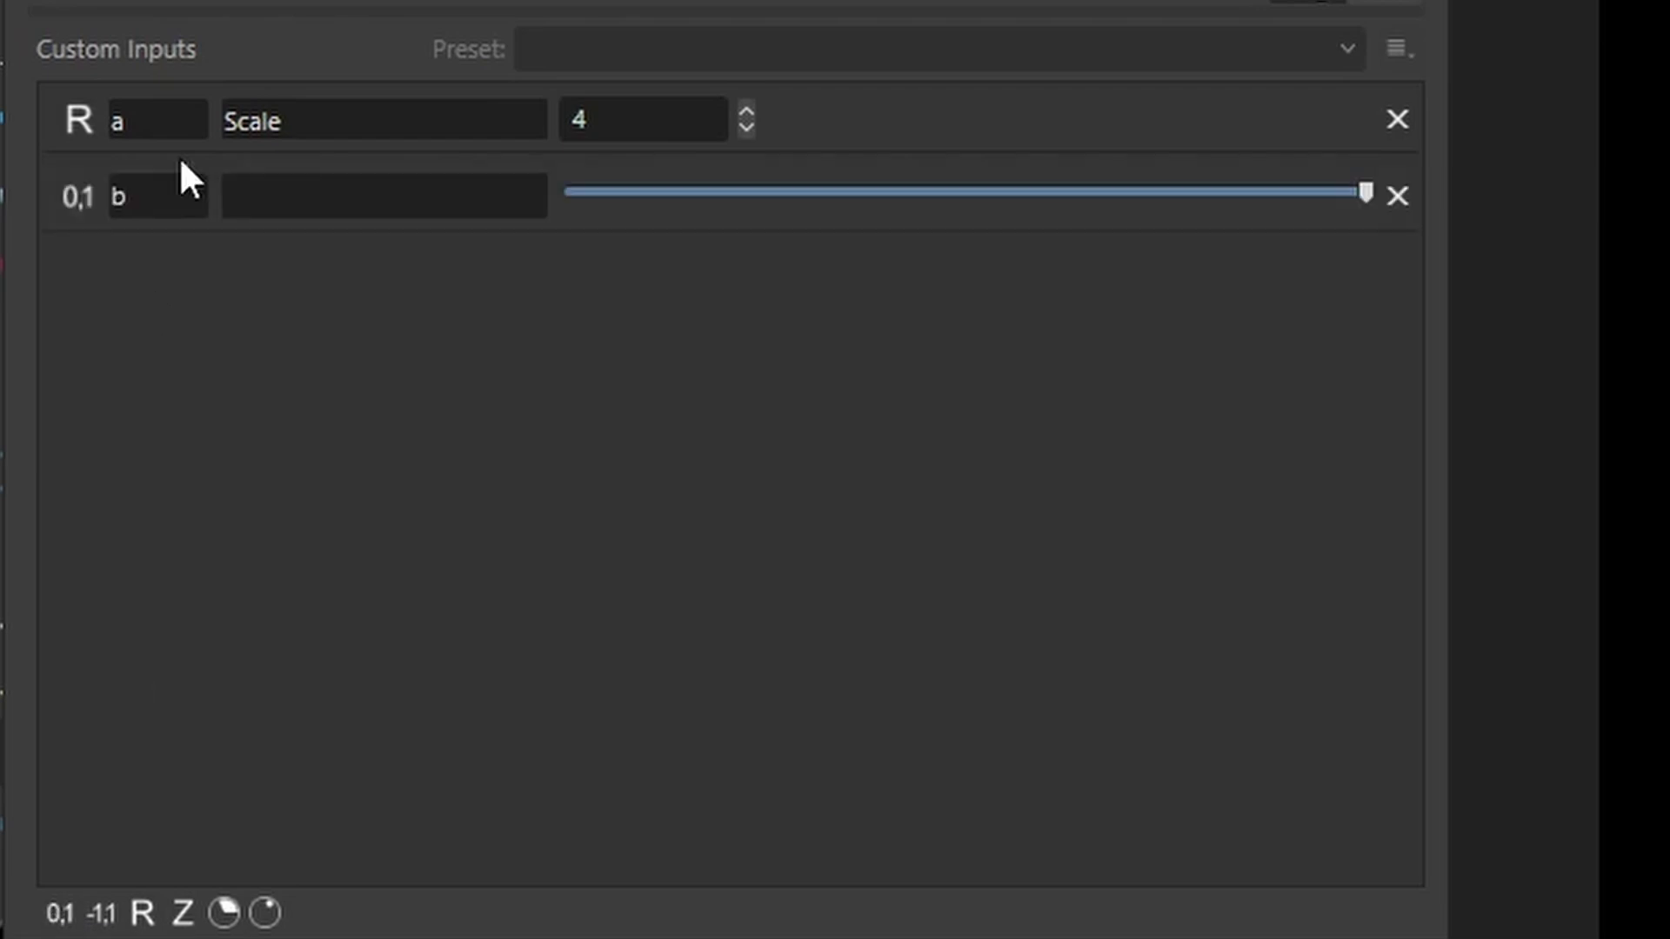
left_click(180, 209)
type("e")
left_click(262, 194)
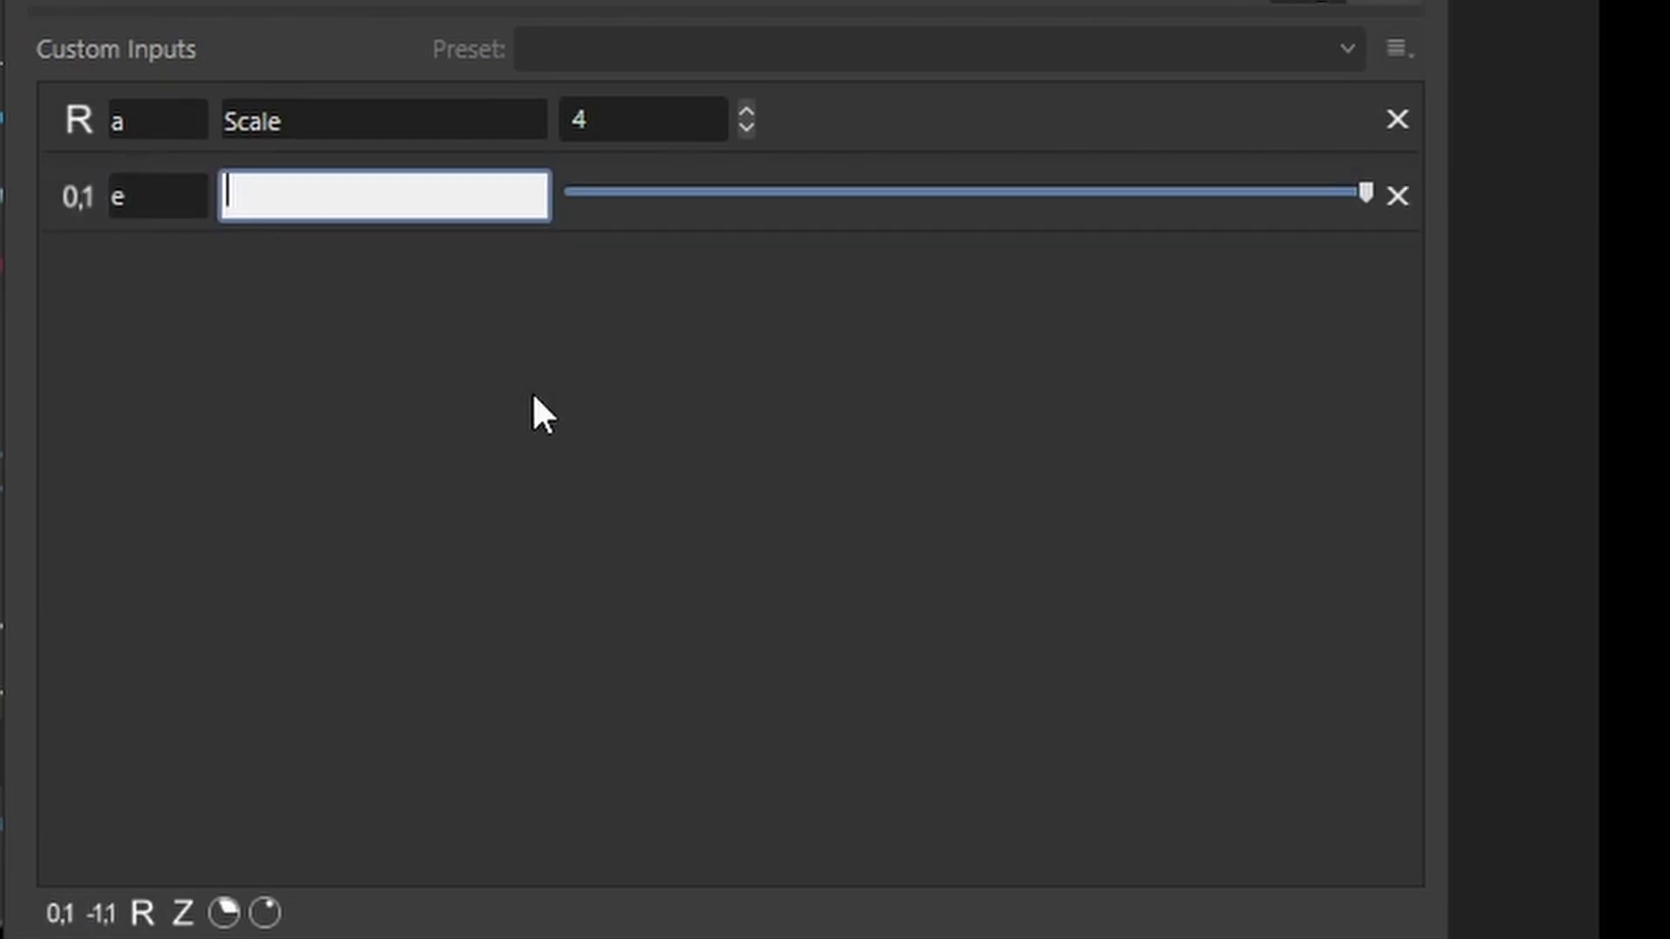
type("Edge")
key("Return")
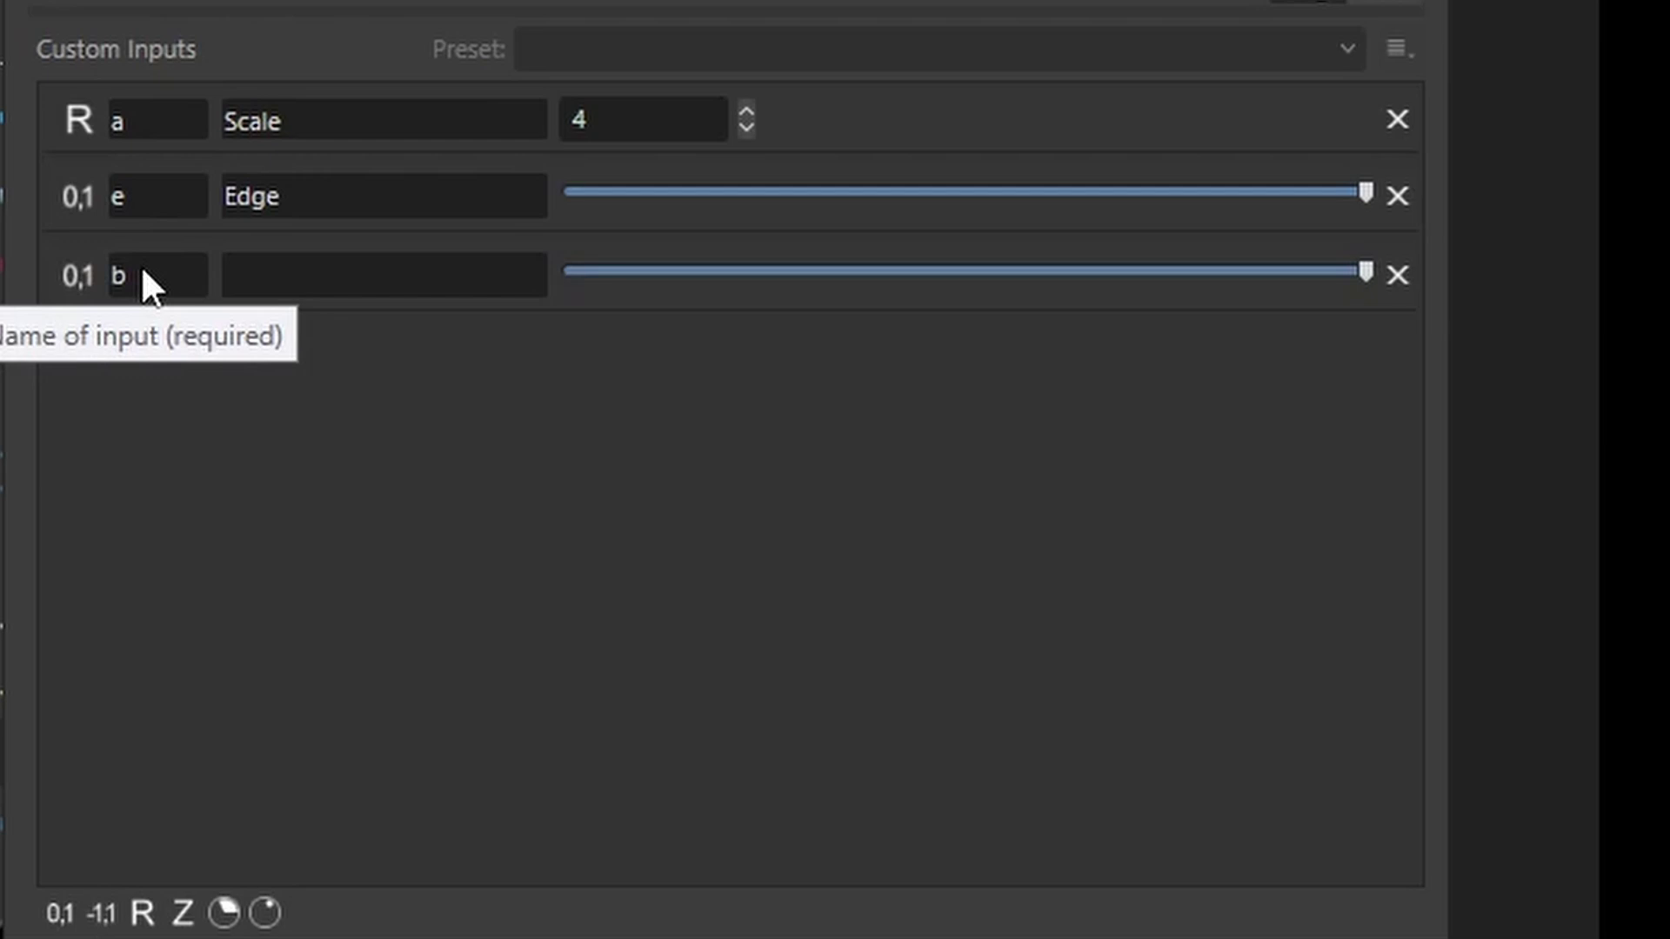
- Name the second 0-to-1 custom input s with the description Smooth, and lower both Edge and Smooth to near 0
left_click(142, 271)
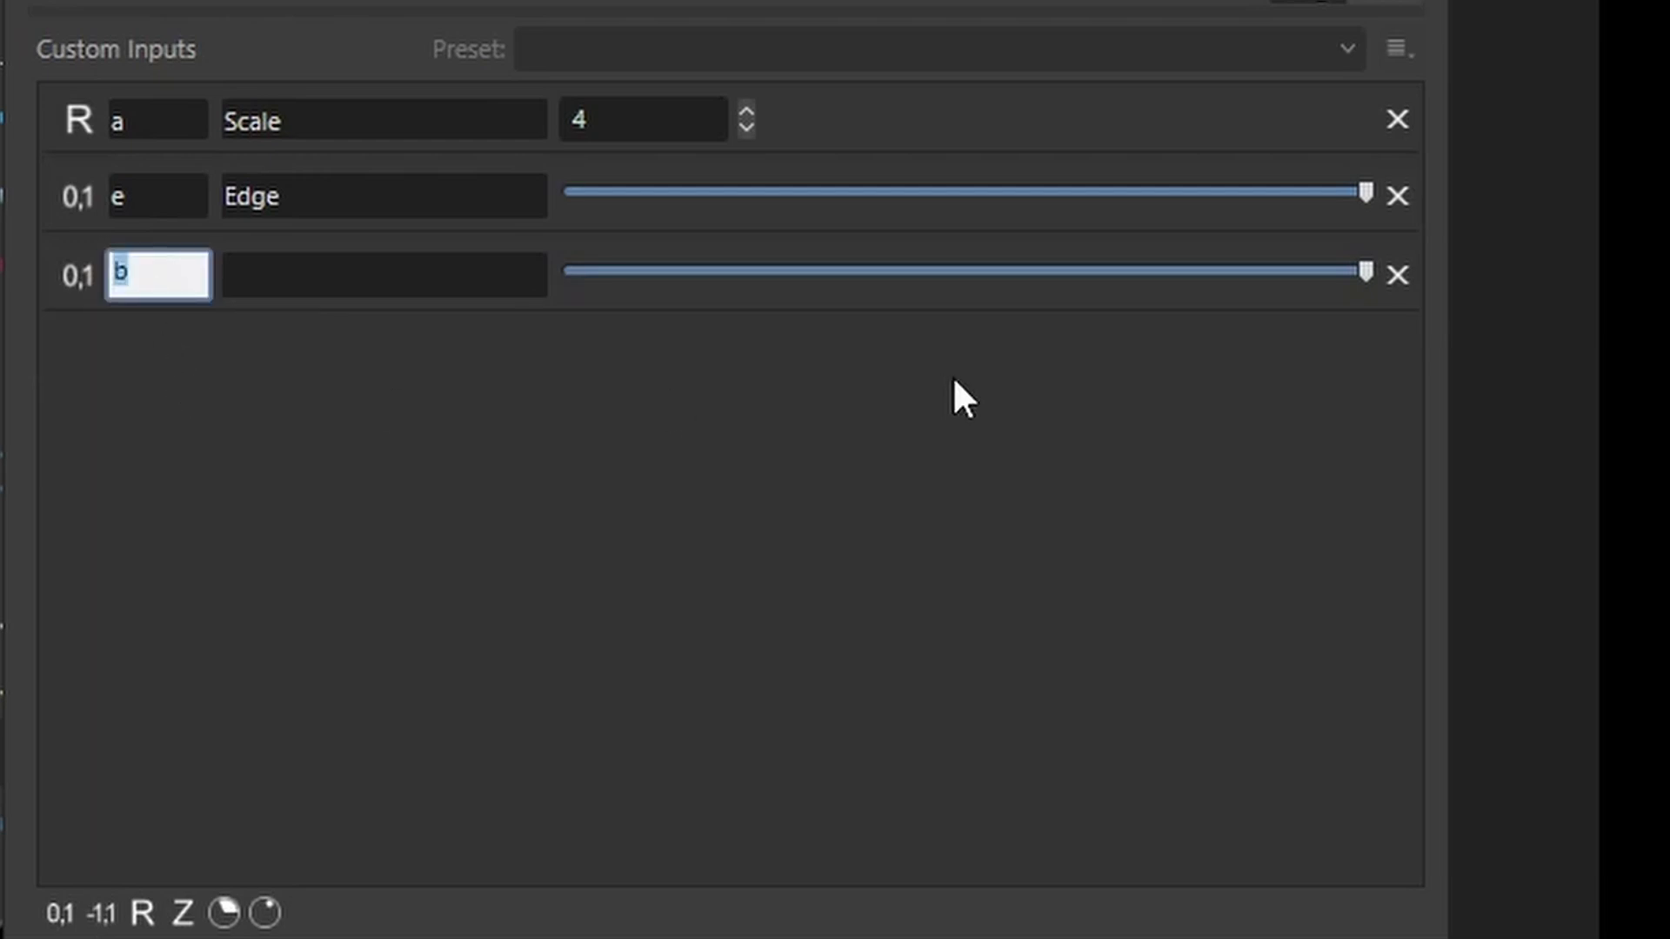
type("s")
left_click(289, 276)
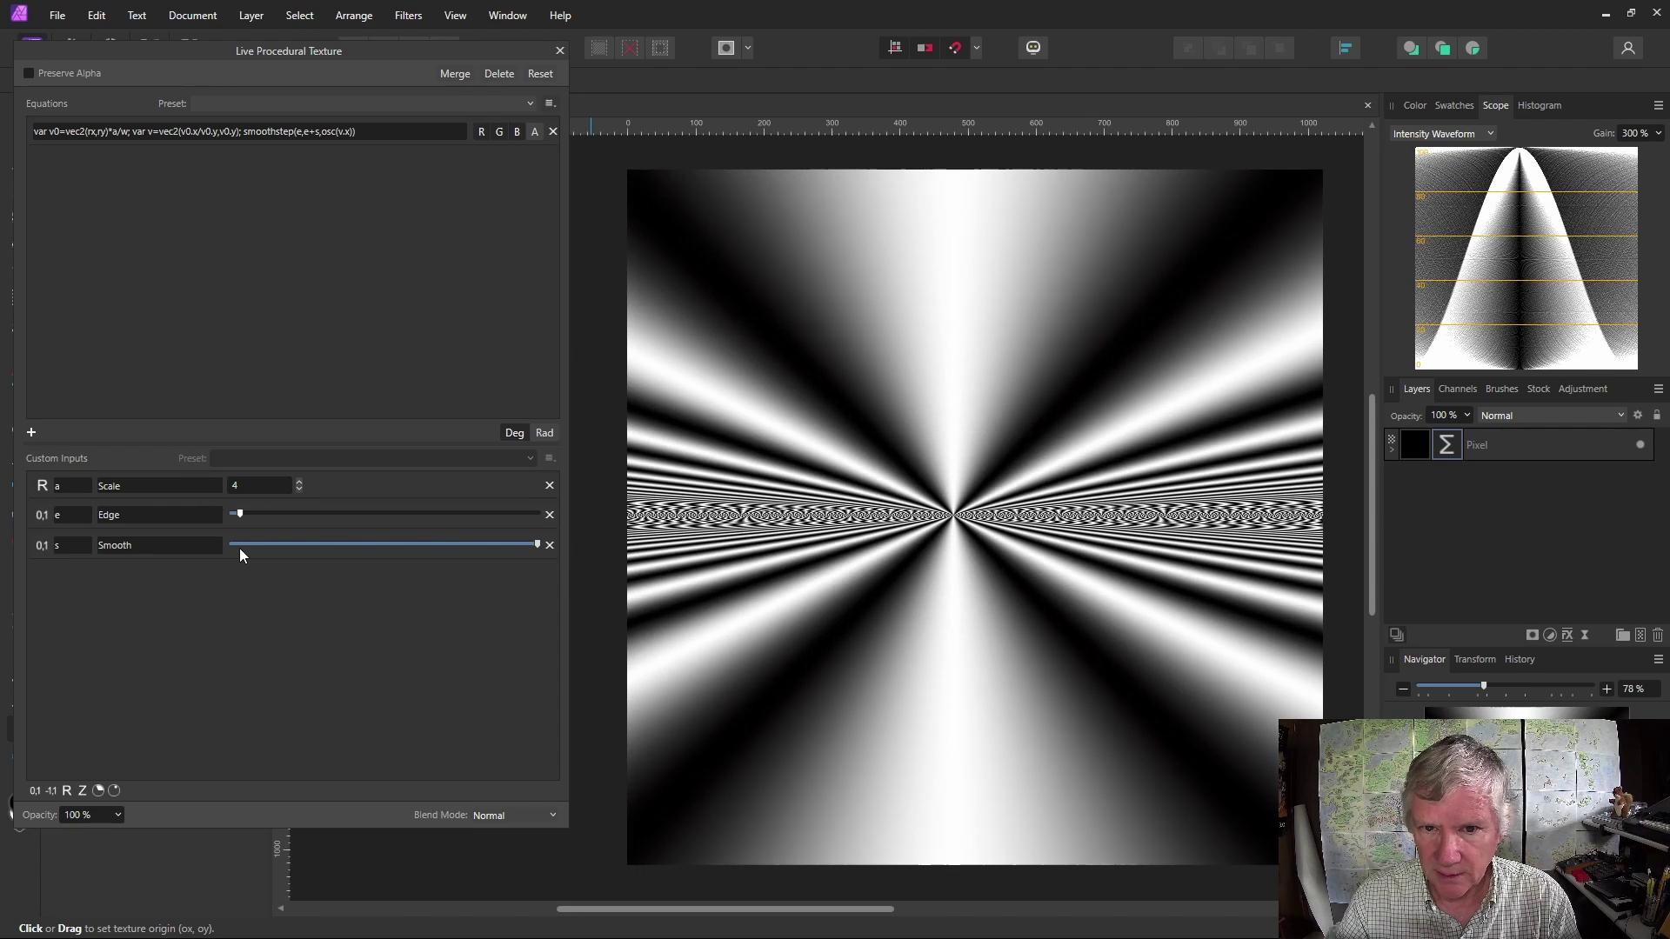
left_click_drag(537, 544, 245, 550)
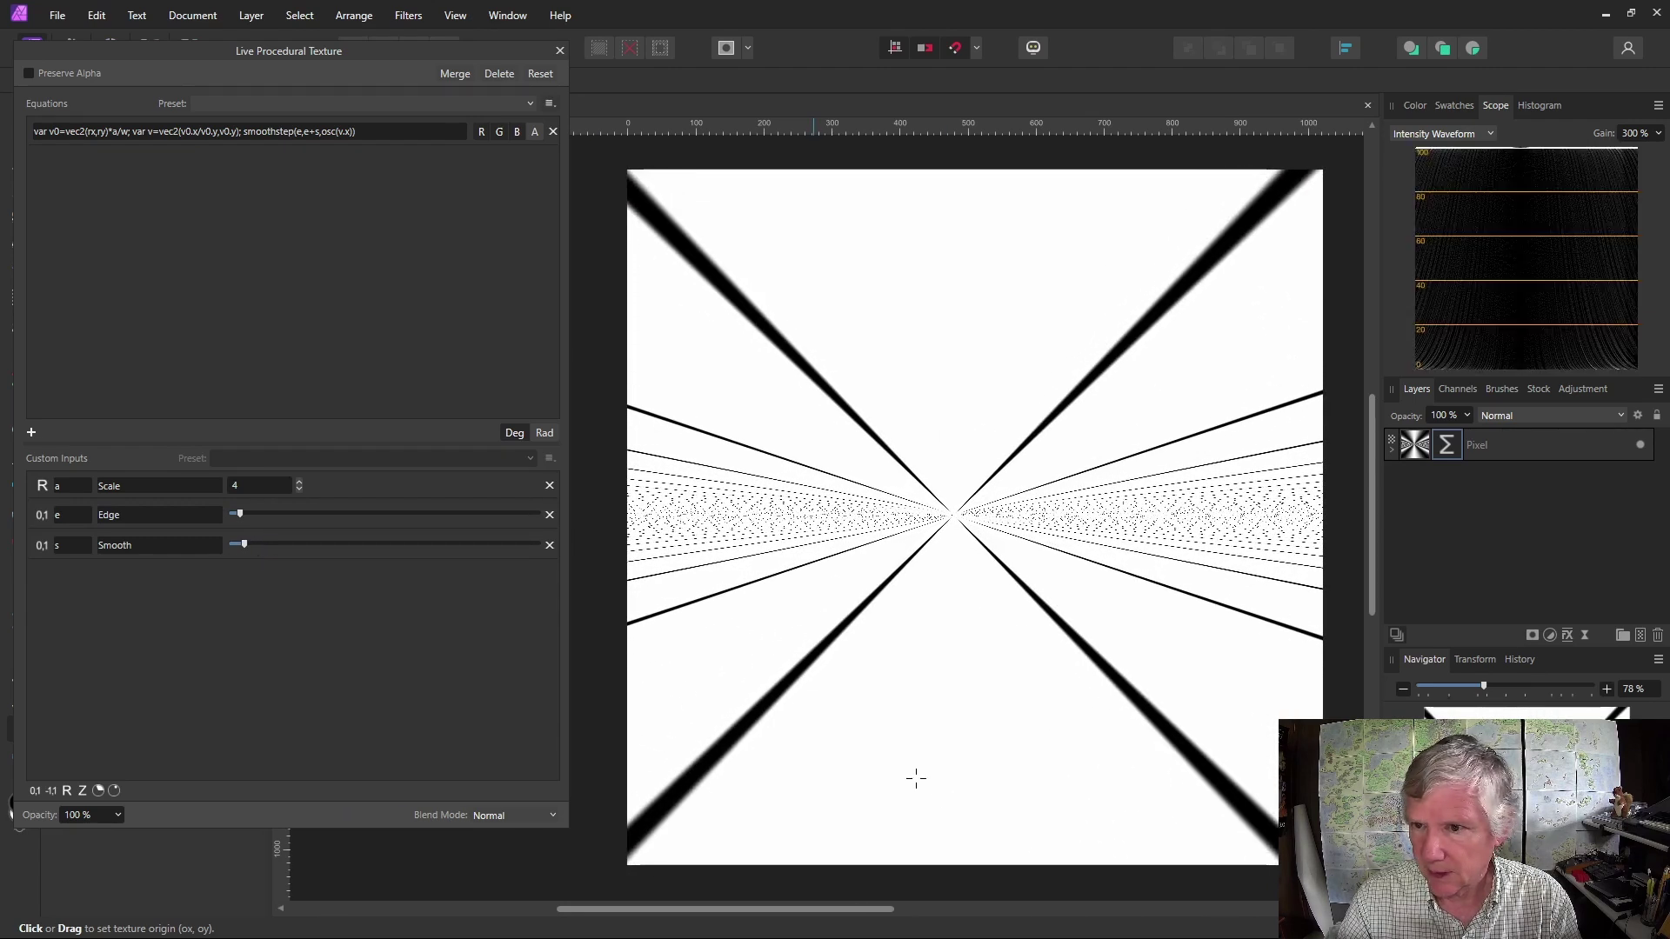
- Invert the equation's result to 1-smoothstep(e,e+s,osc(v.x)) and switch off the red and blue channels, leaving only green
left_click(247, 132)
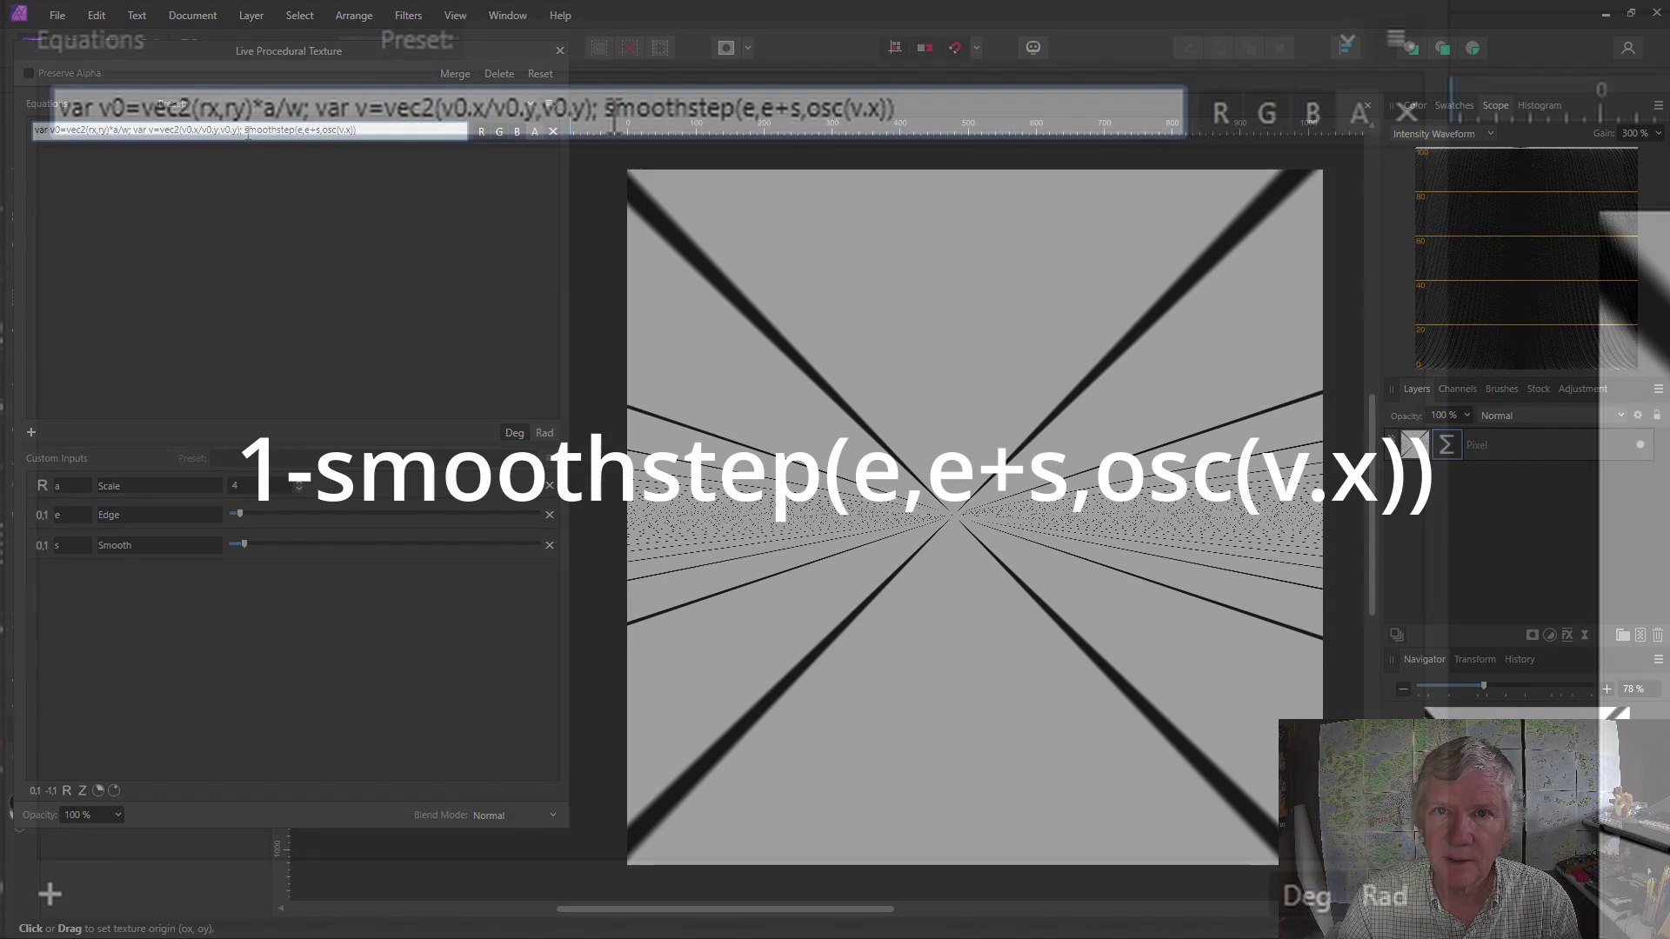
type("10")
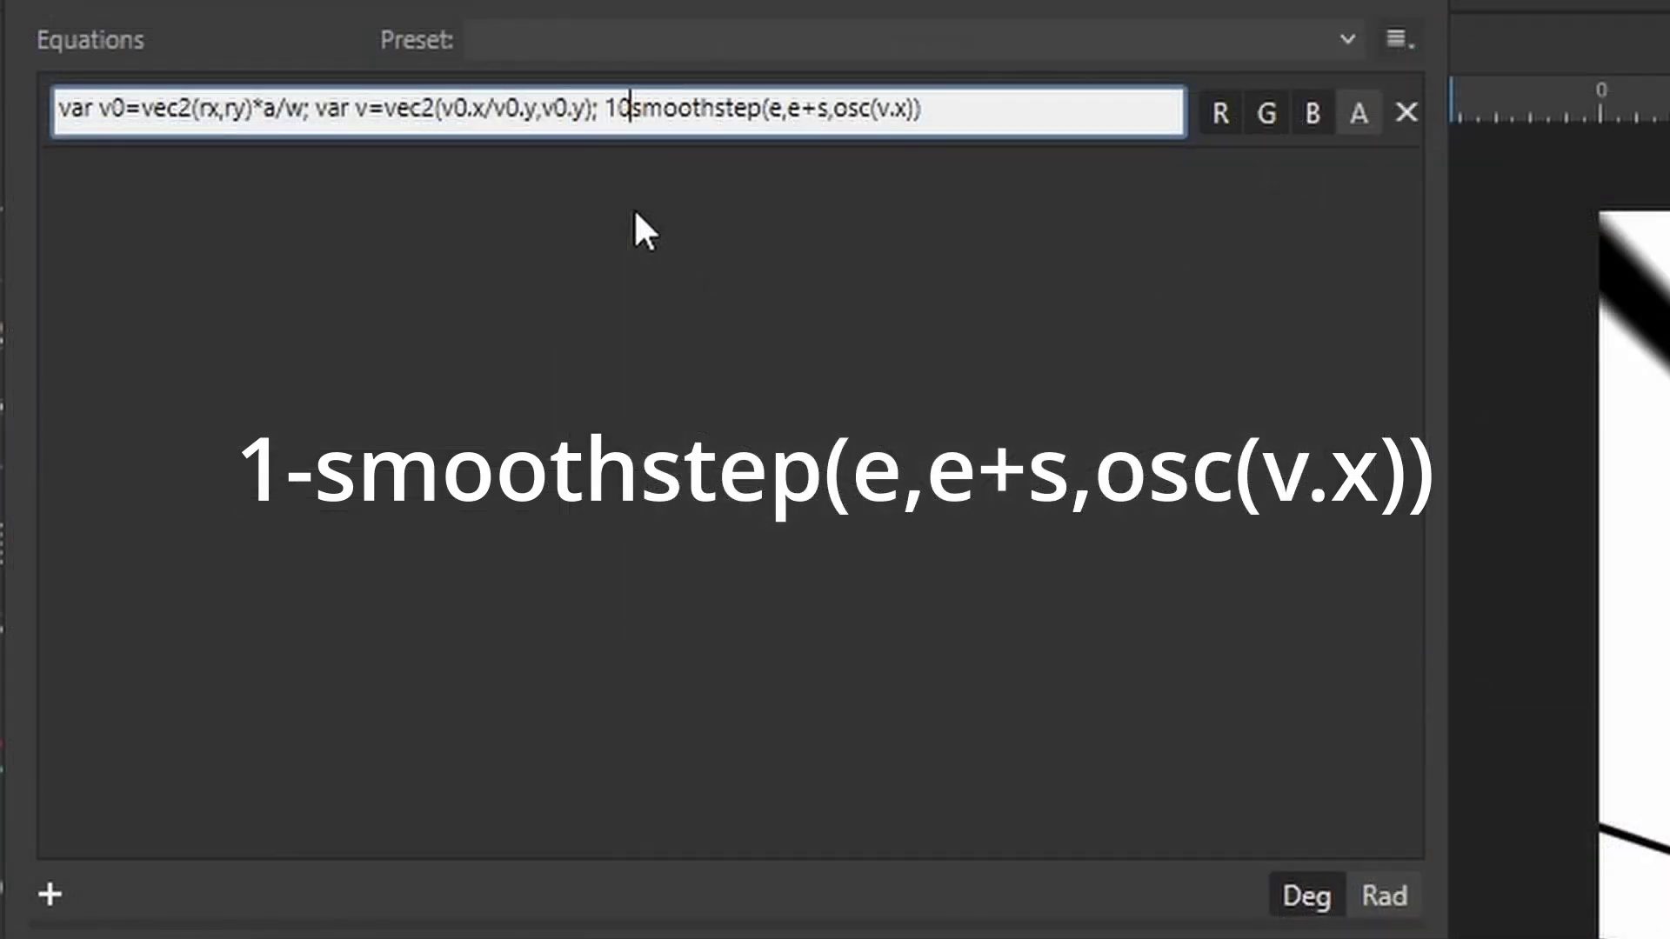
key("BackSpace")
type("-")
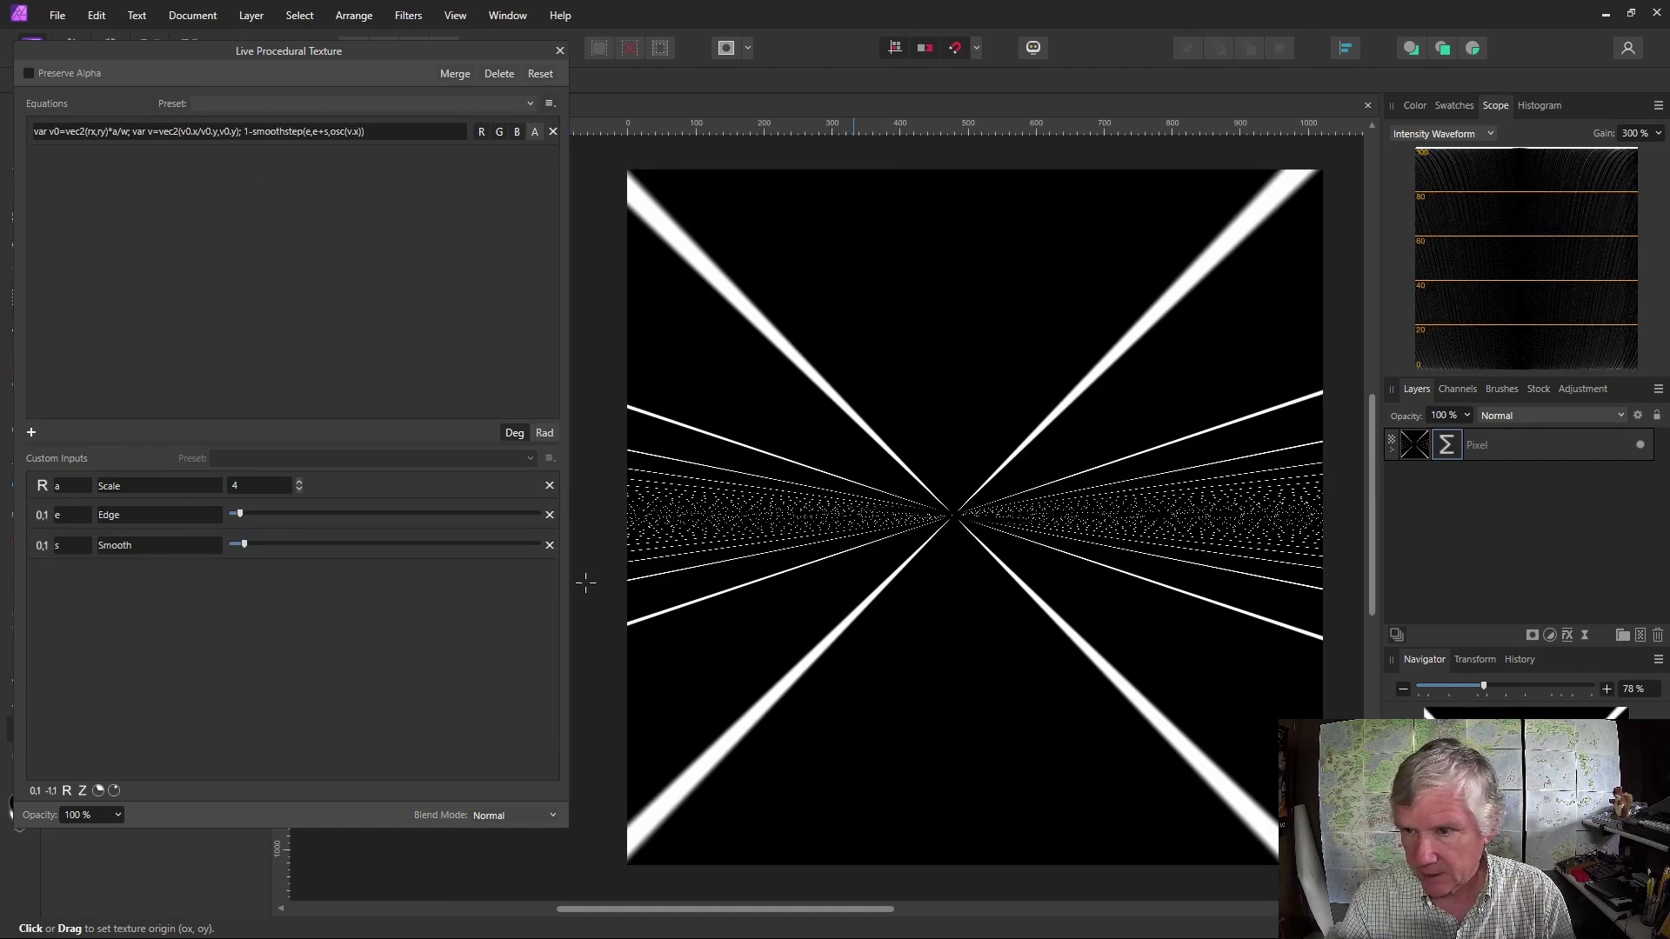
left_click(481, 131)
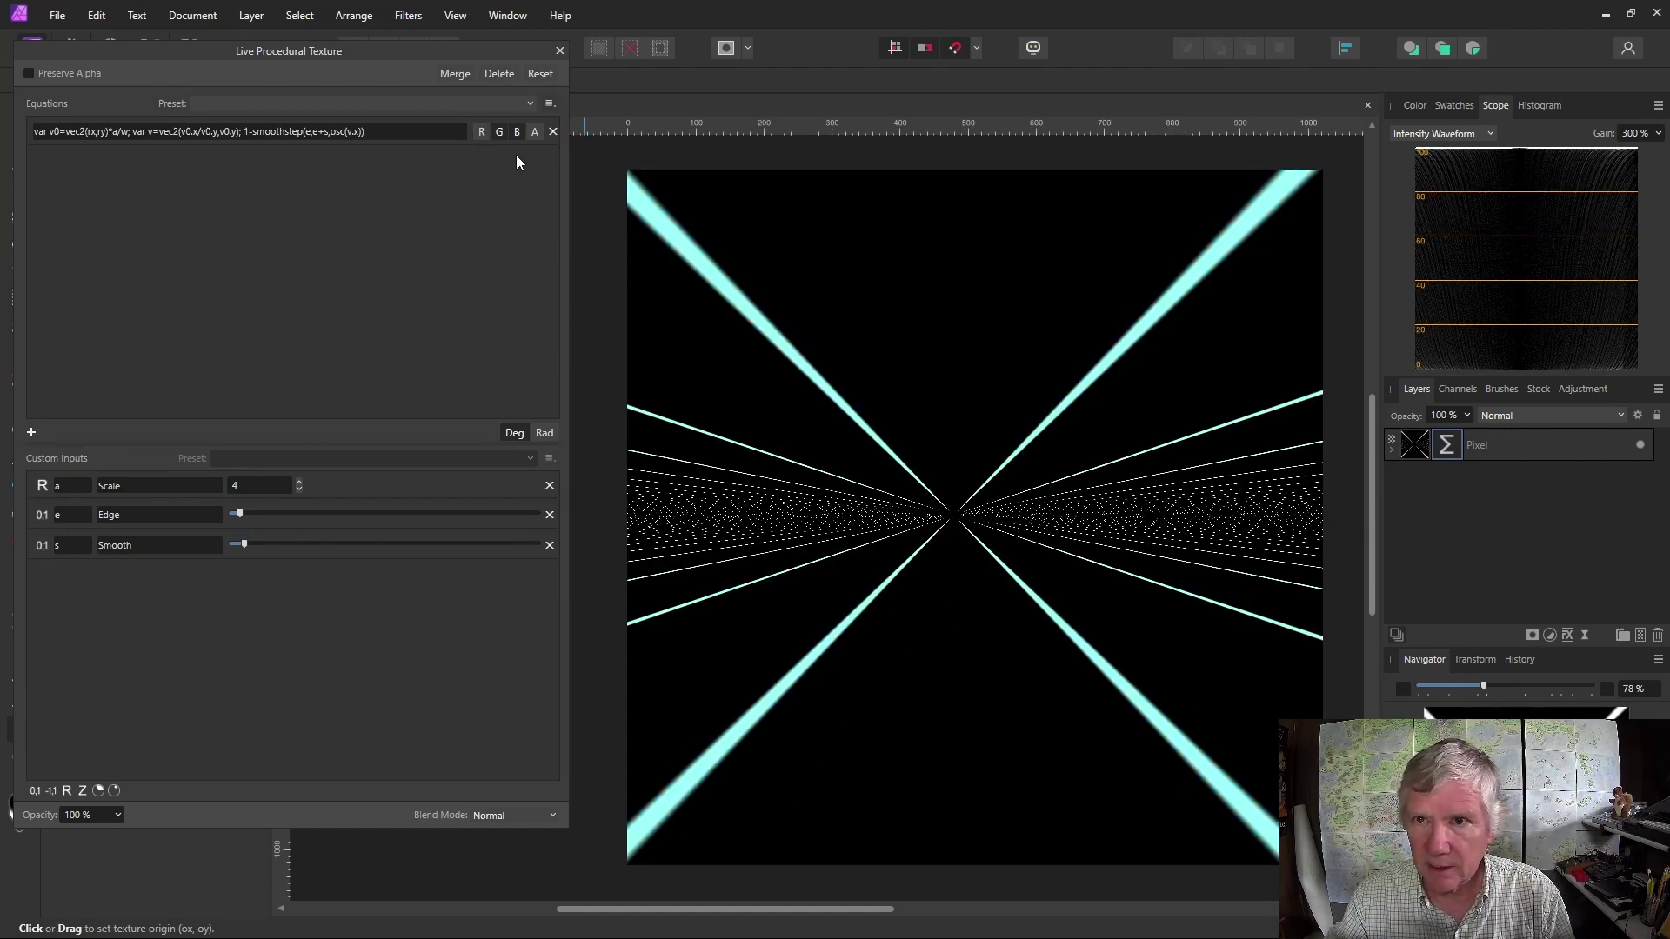
left_click(517, 131)
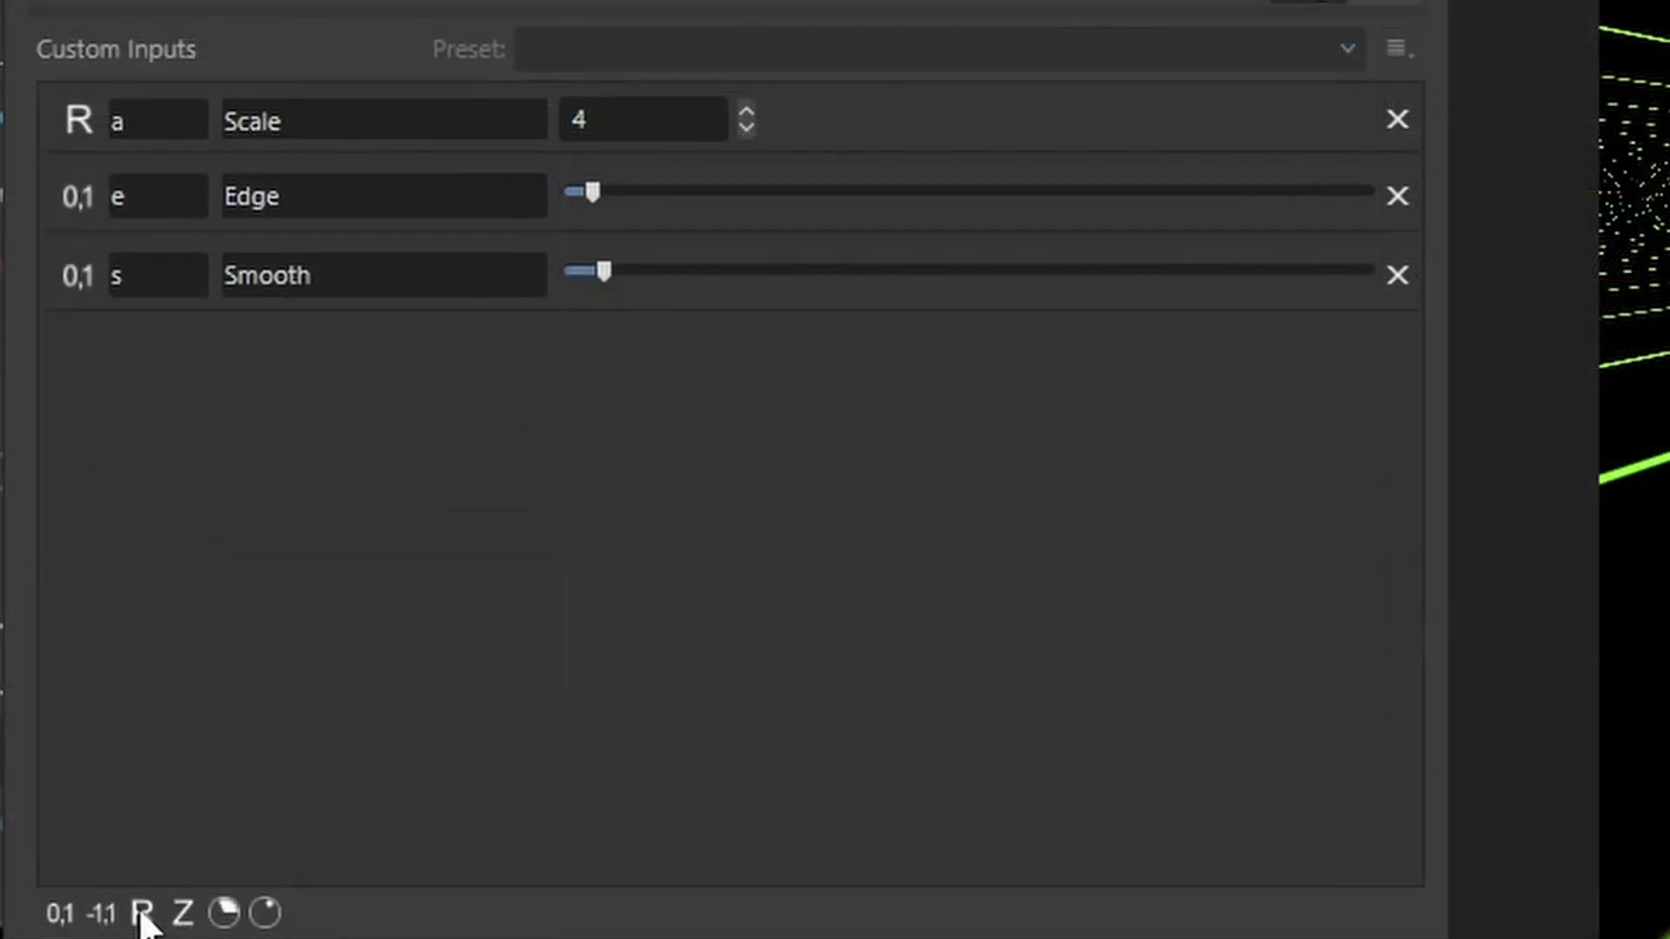
- Add two real-number custom inputs, b and c, and change the divisor v0.y in the equation to clampmin(v0.y,b)
left_click(67, 790)
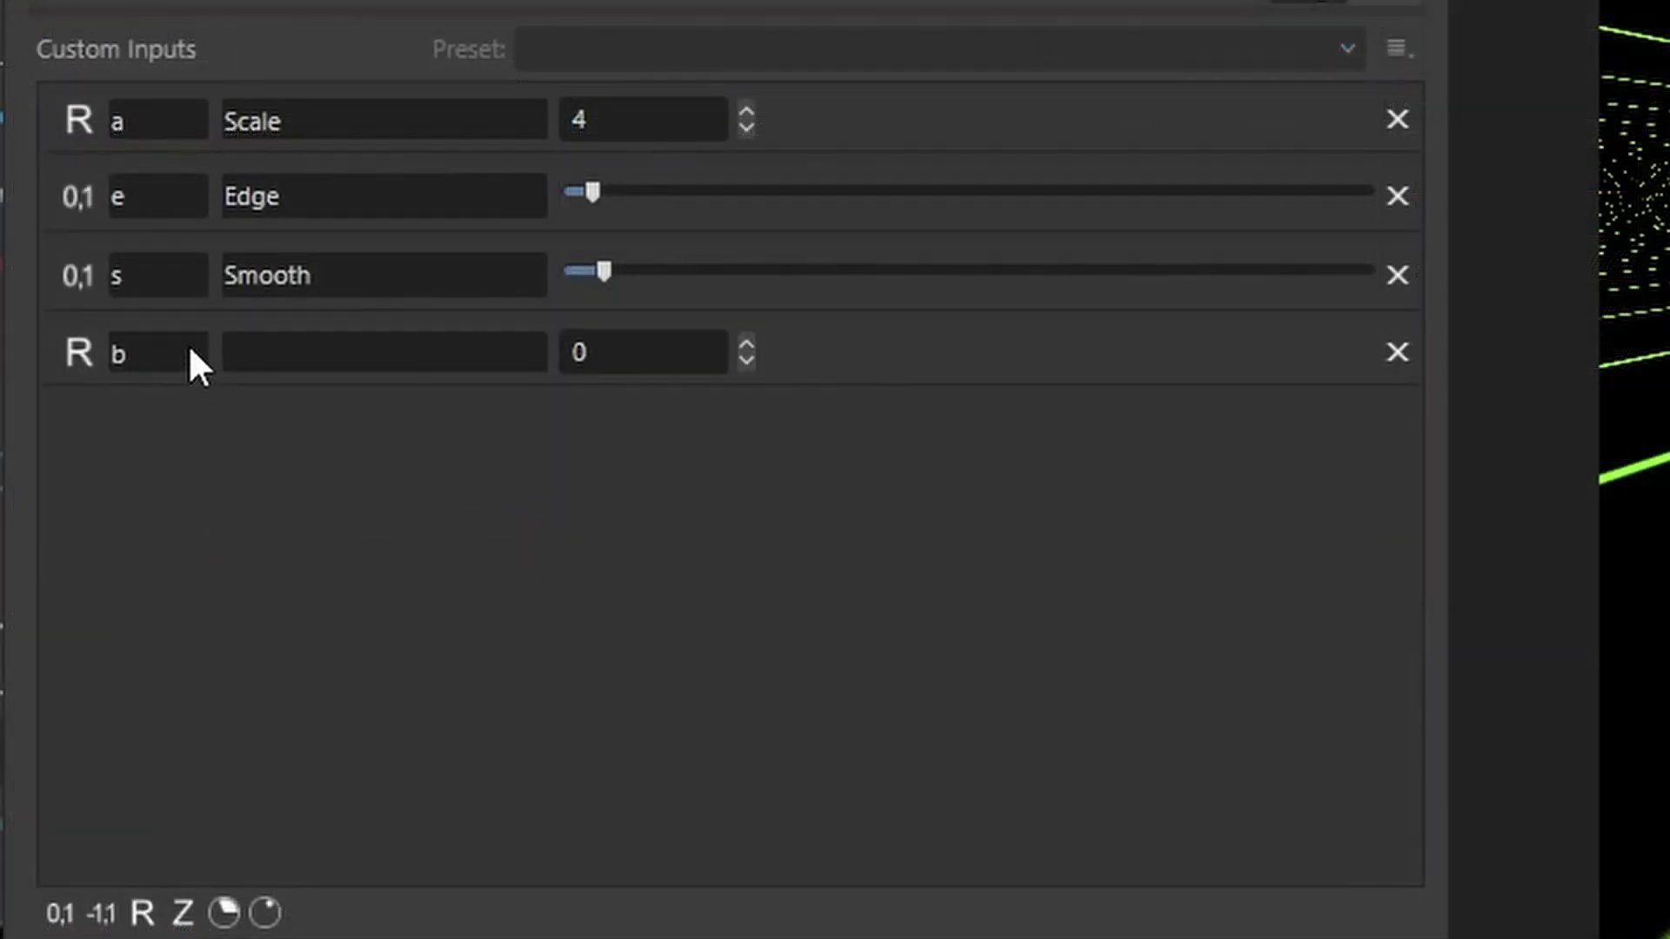
left_click(142, 913)
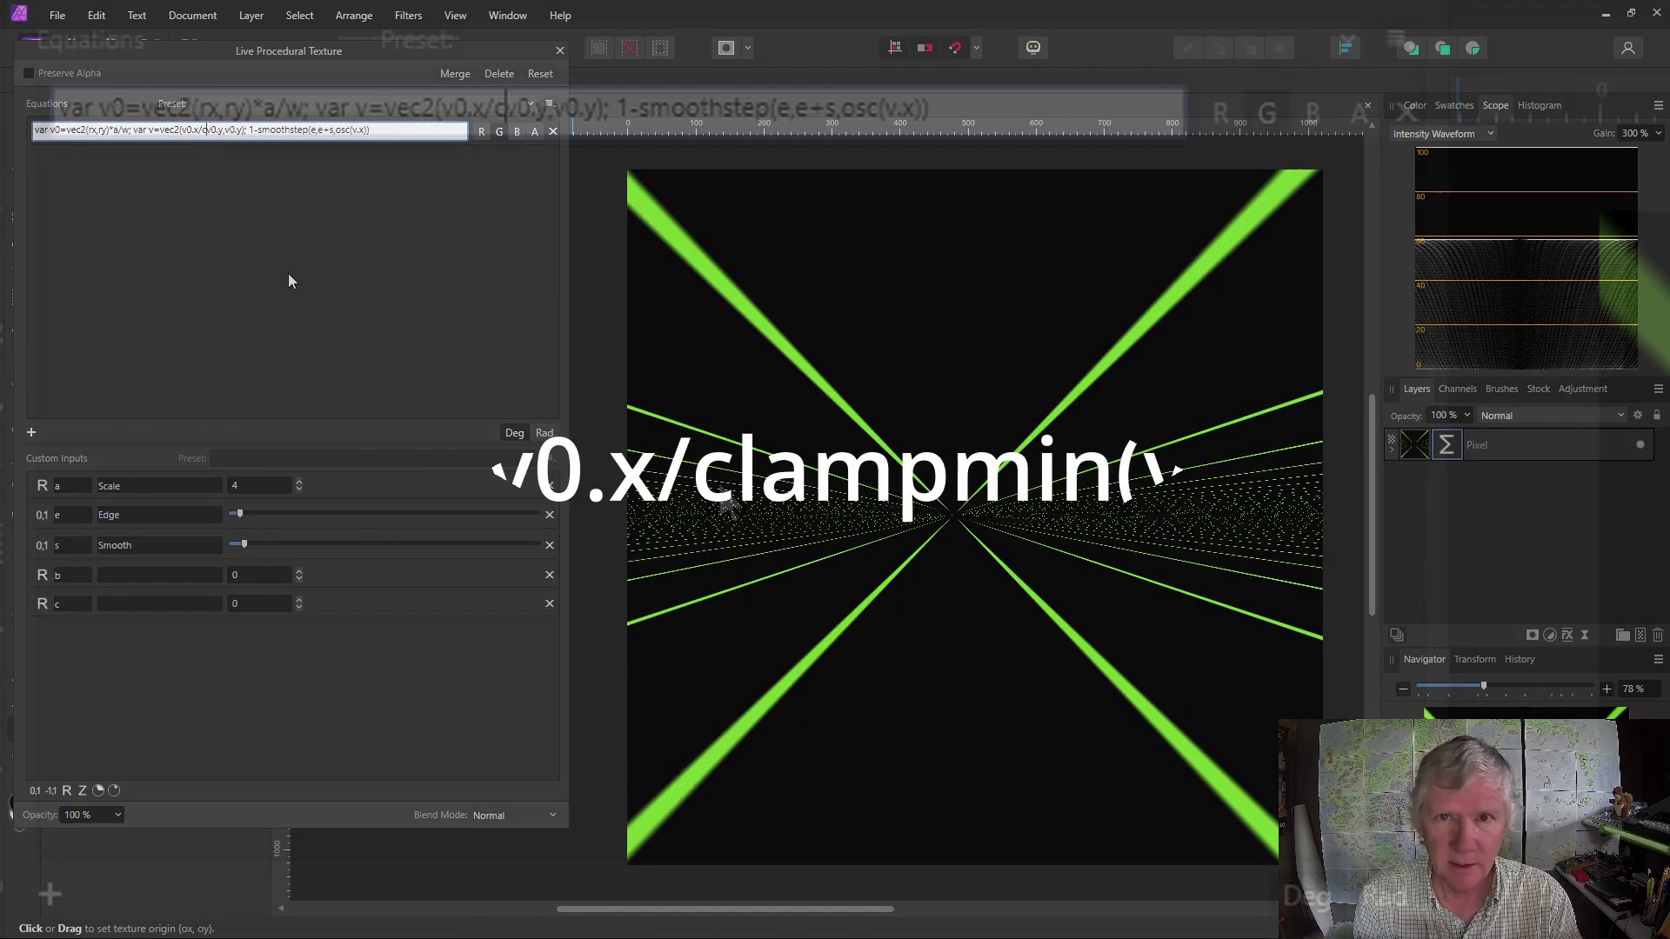
type("clam")
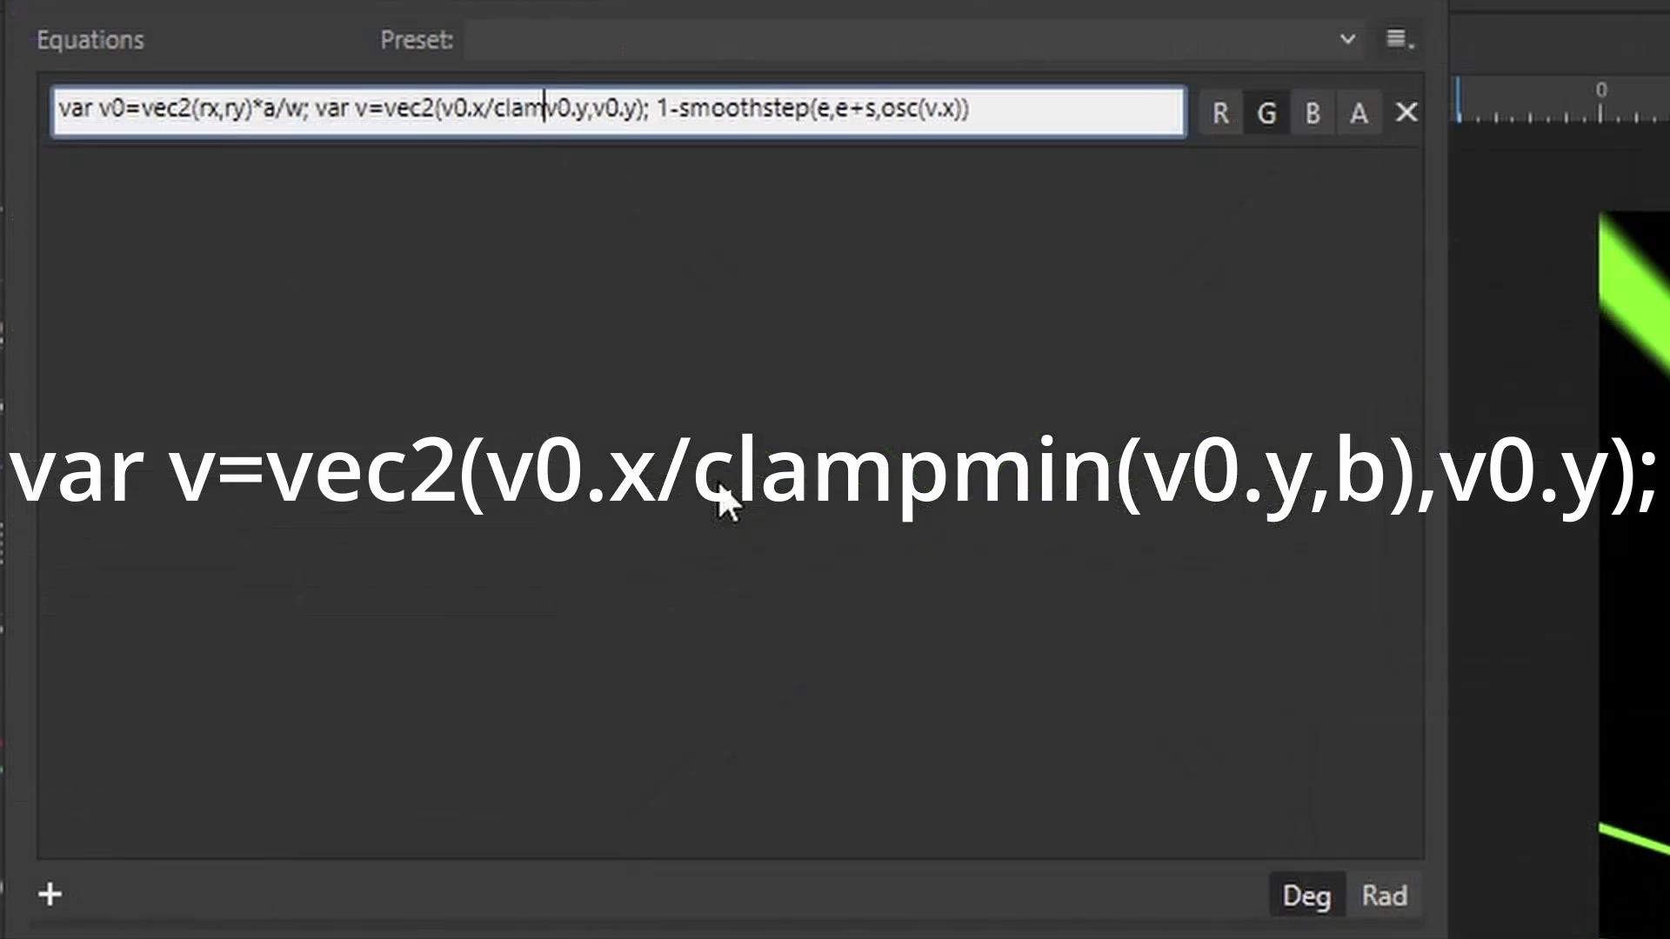
type("pmin(")
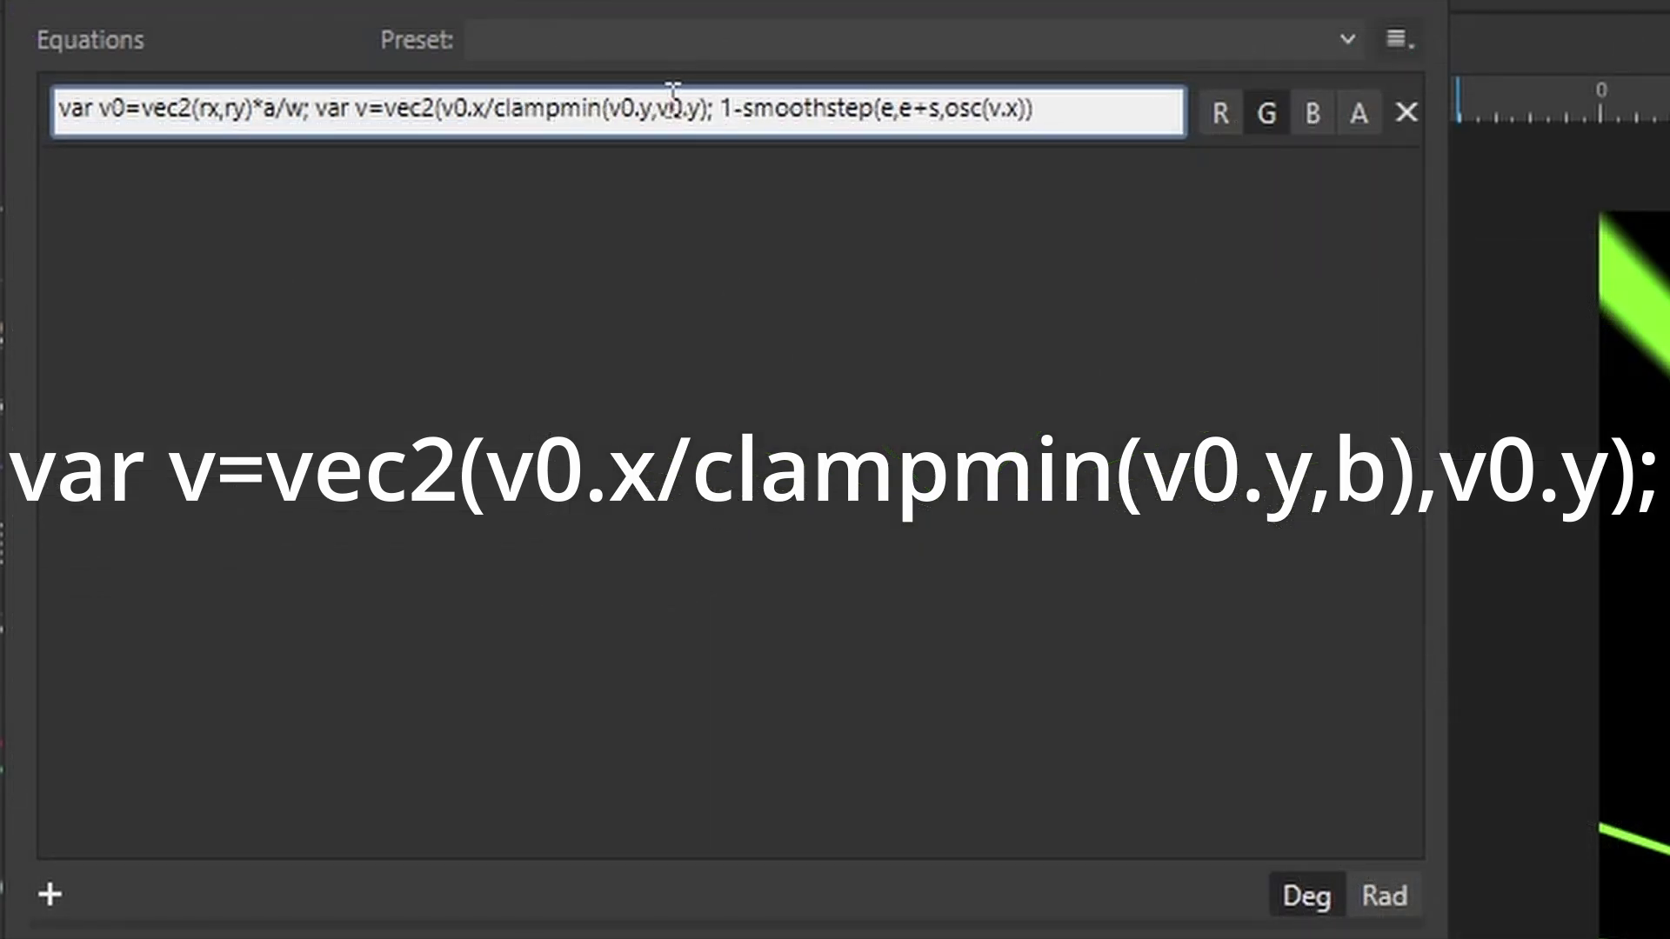
left_click(654, 108)
type("b,")
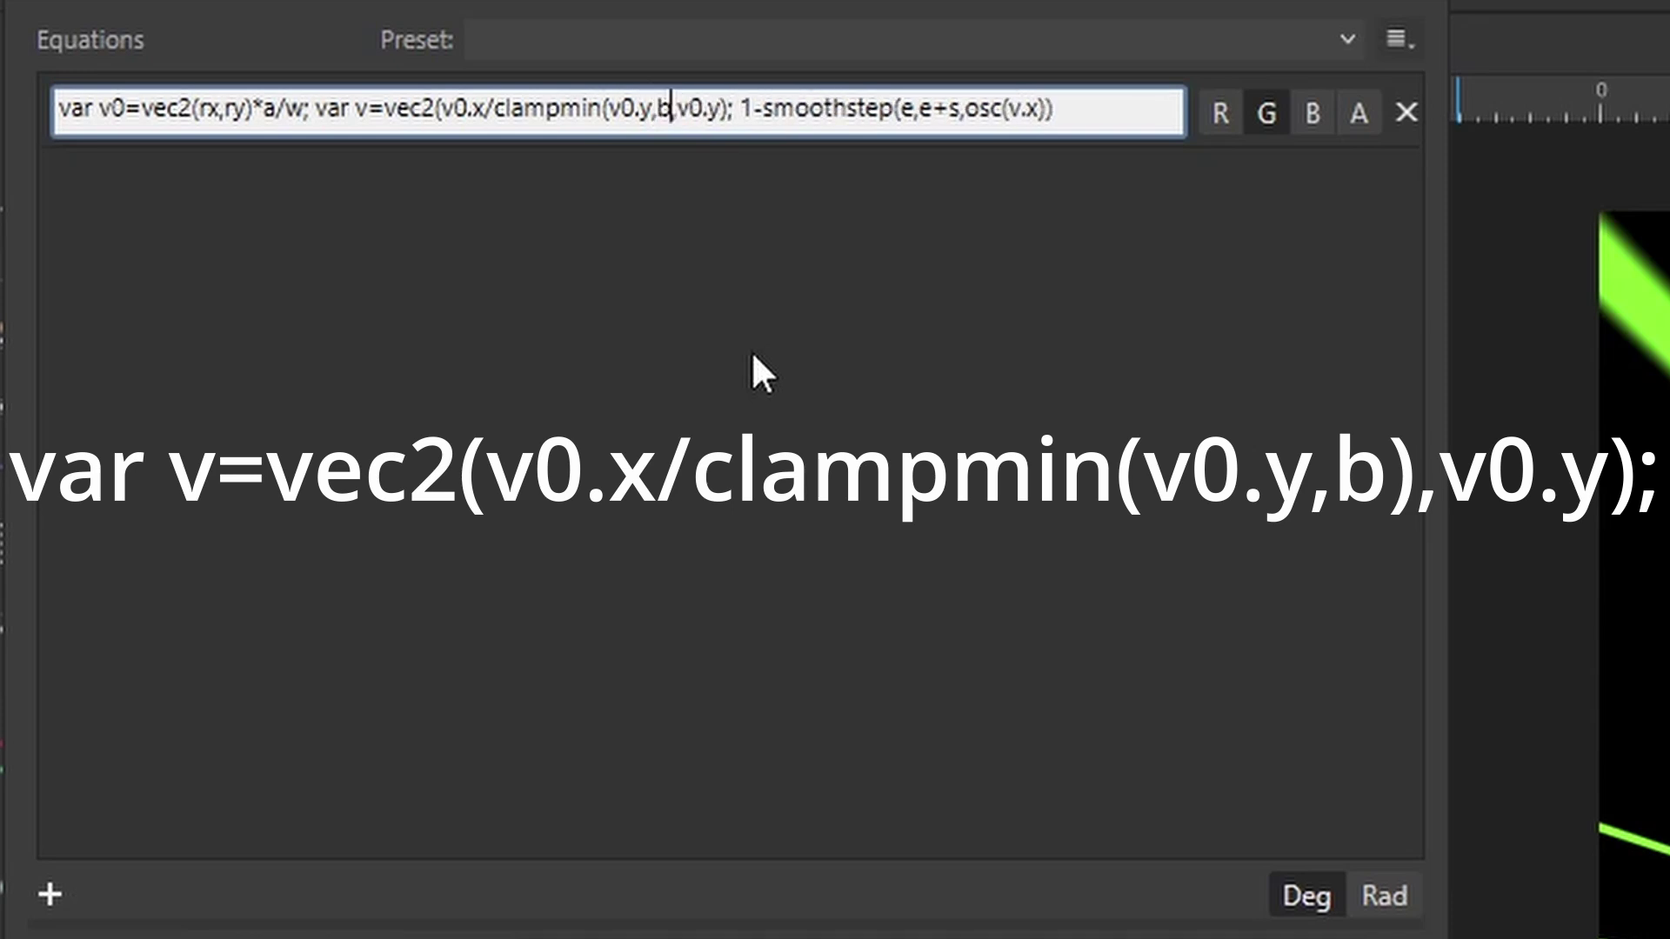
type(")")
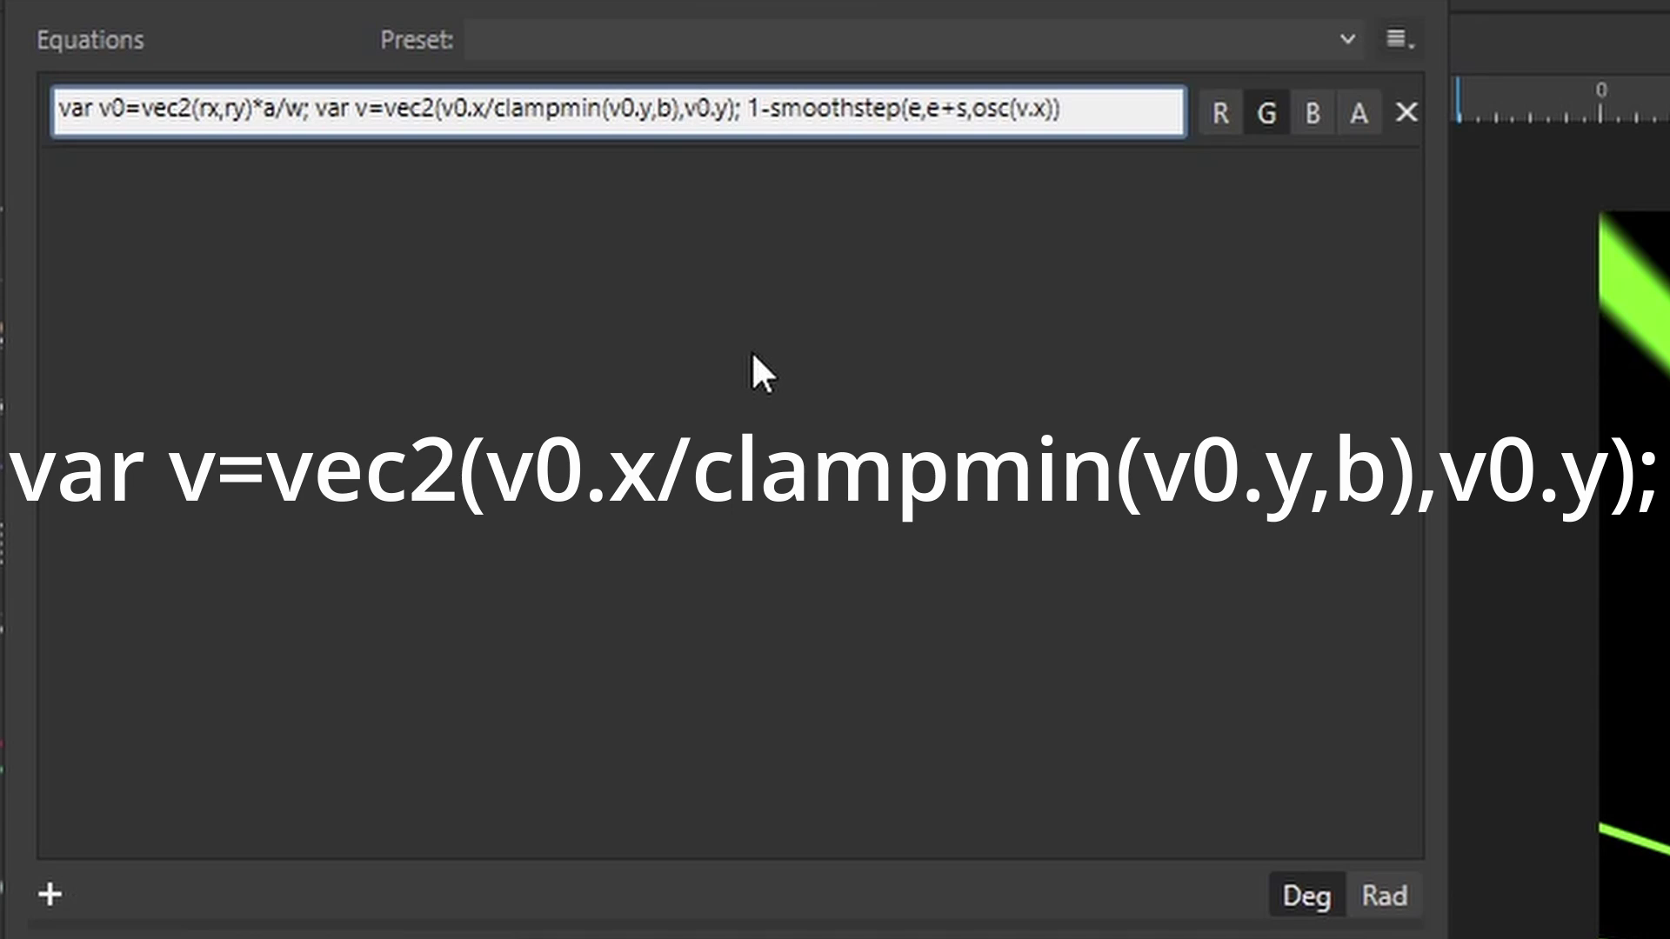
key("Return")
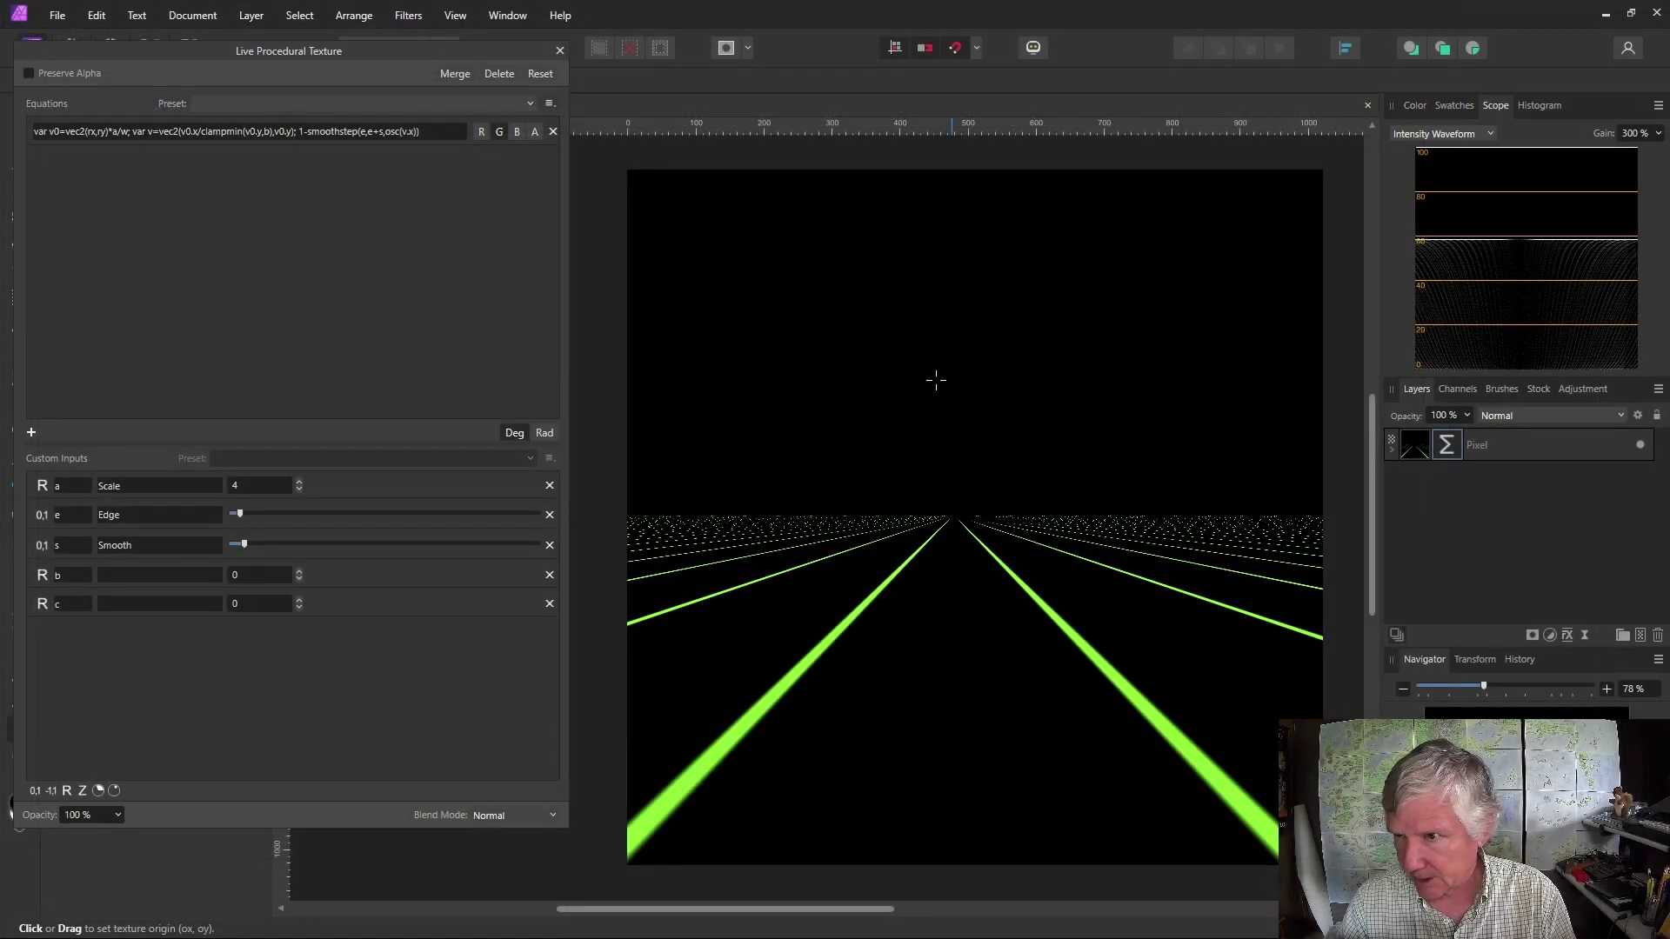
- Move the texture origin to the upper part of the canvas and change osc(v.x) to osc(c*v.x) in the equation
left_click_drag(954, 513, 986, 388)
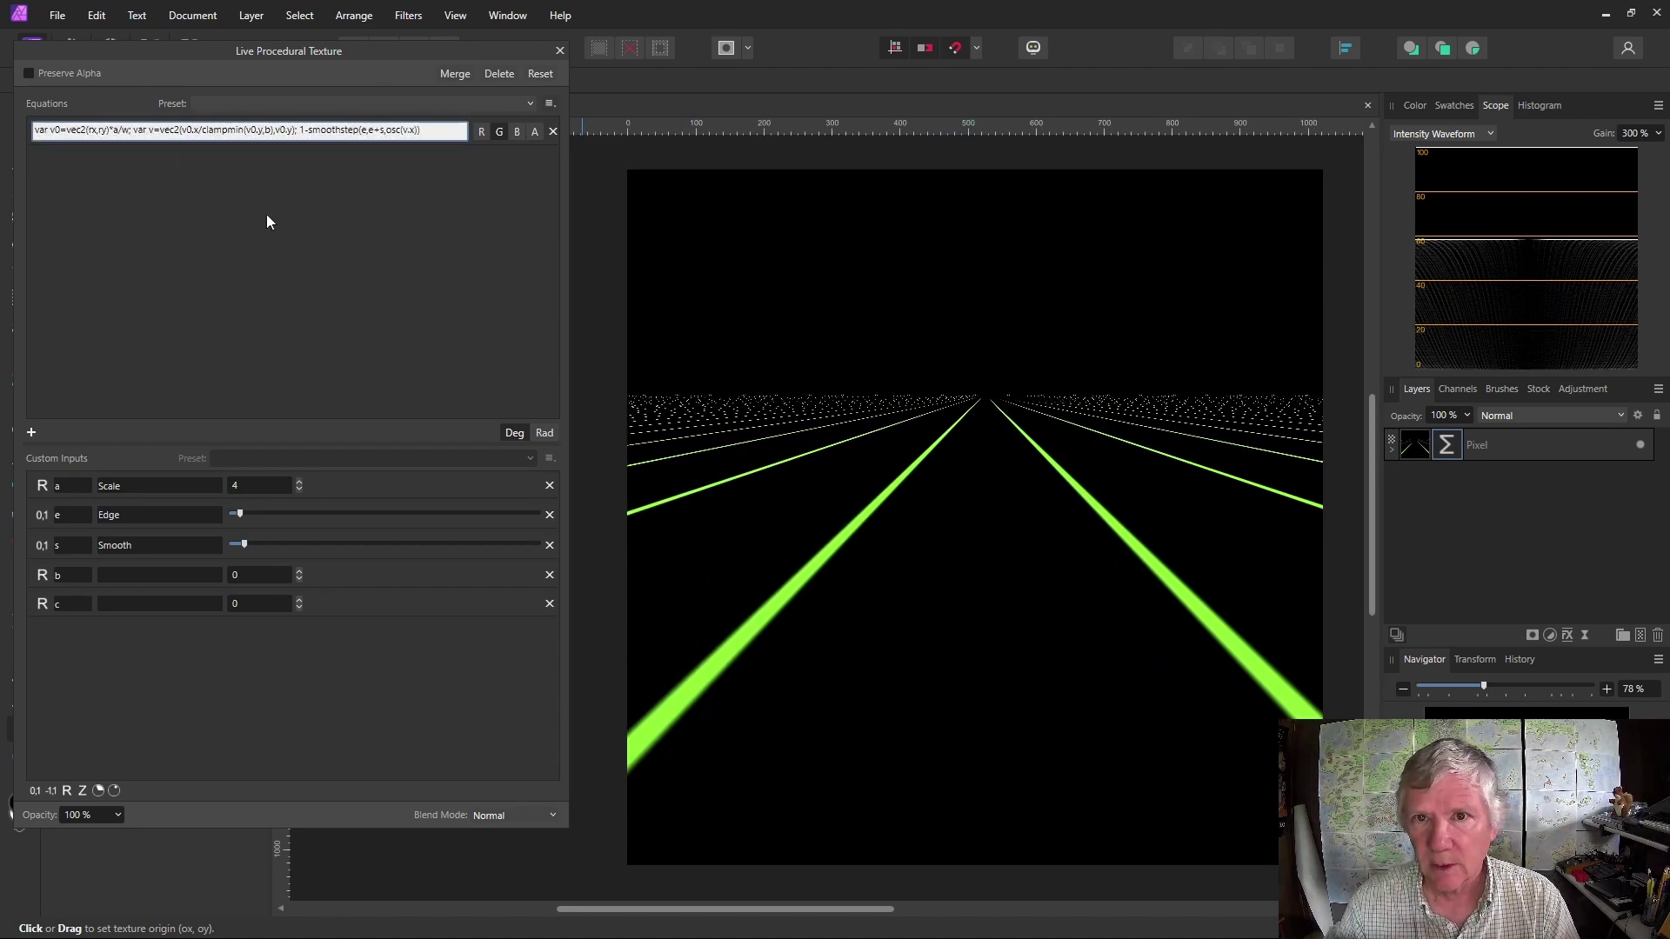
left_click(403, 129)
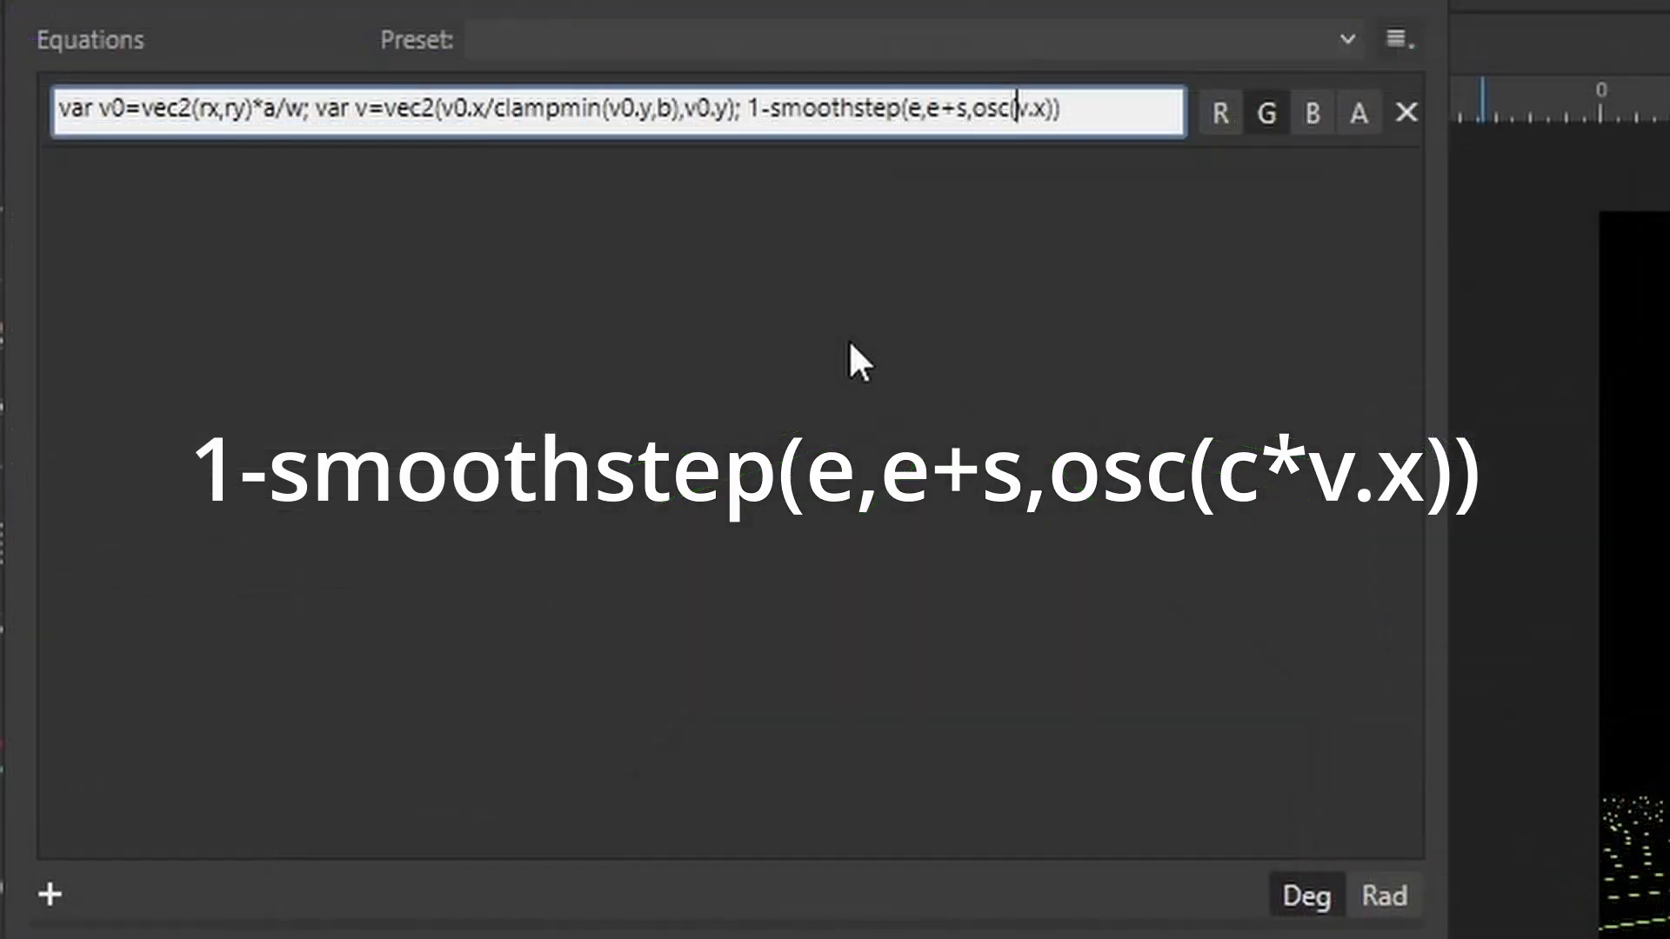
type("c*")
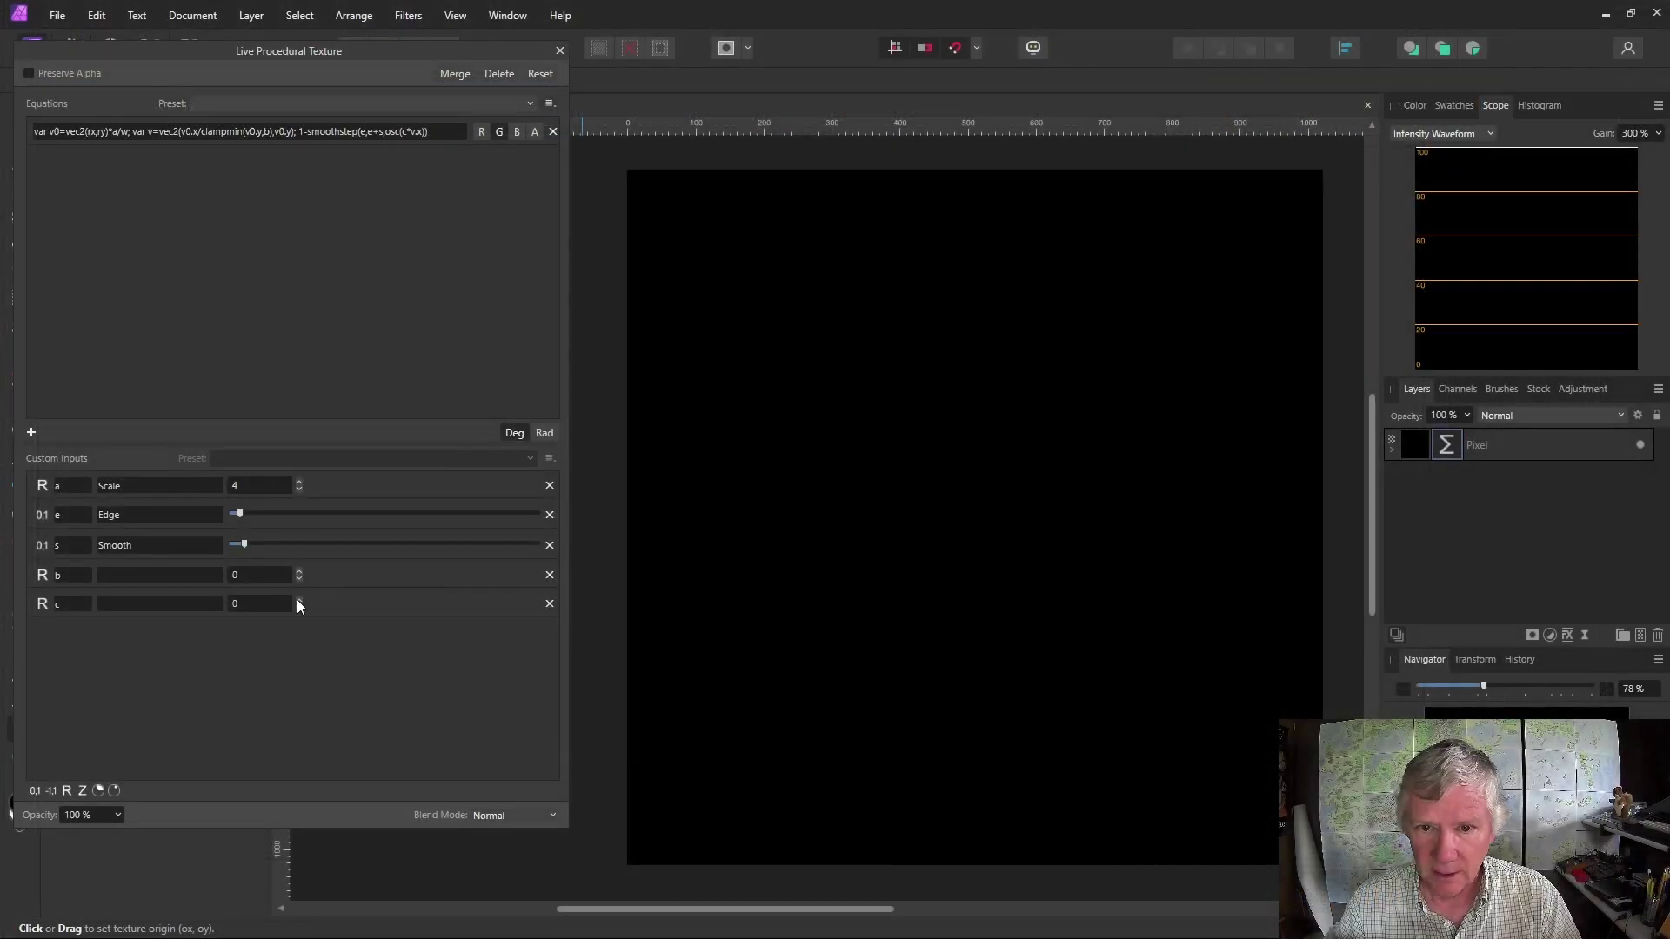
- Raise custom input c to 11
left_click(299, 599)
left_click(298, 599)
left_click(299, 599)
left_click(299, 599)
left_click(298, 599)
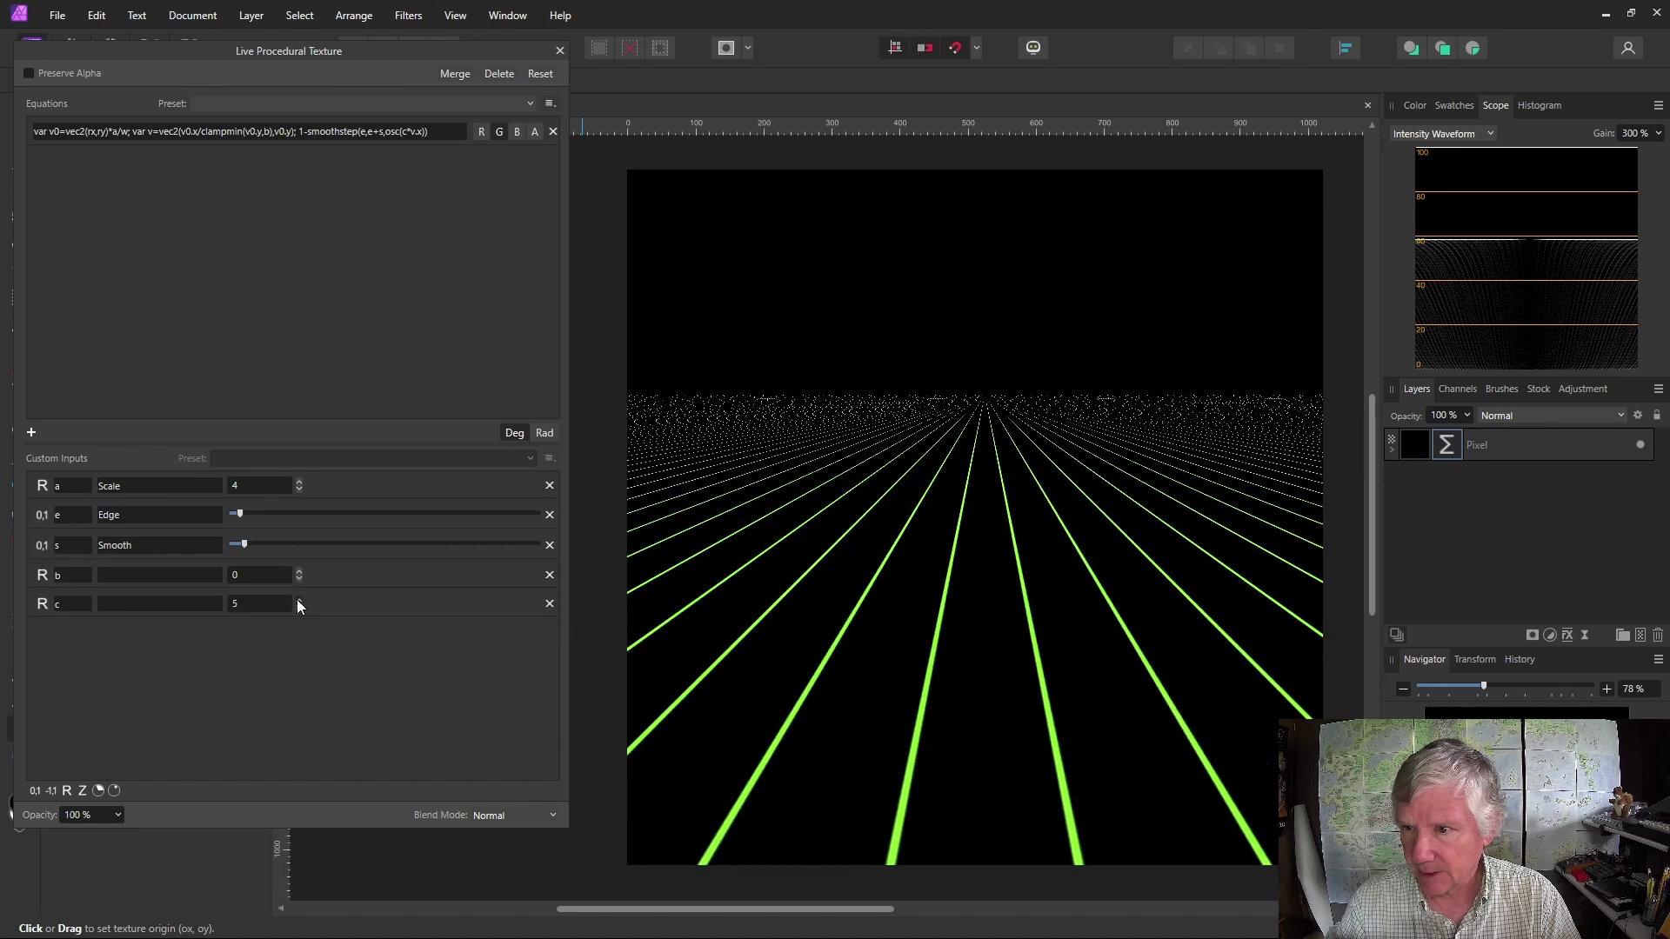
left_click(298, 599)
left_click(298, 599)
left_click(299, 600)
left_click(298, 599)
left_click(298, 600)
left_click(299, 599)
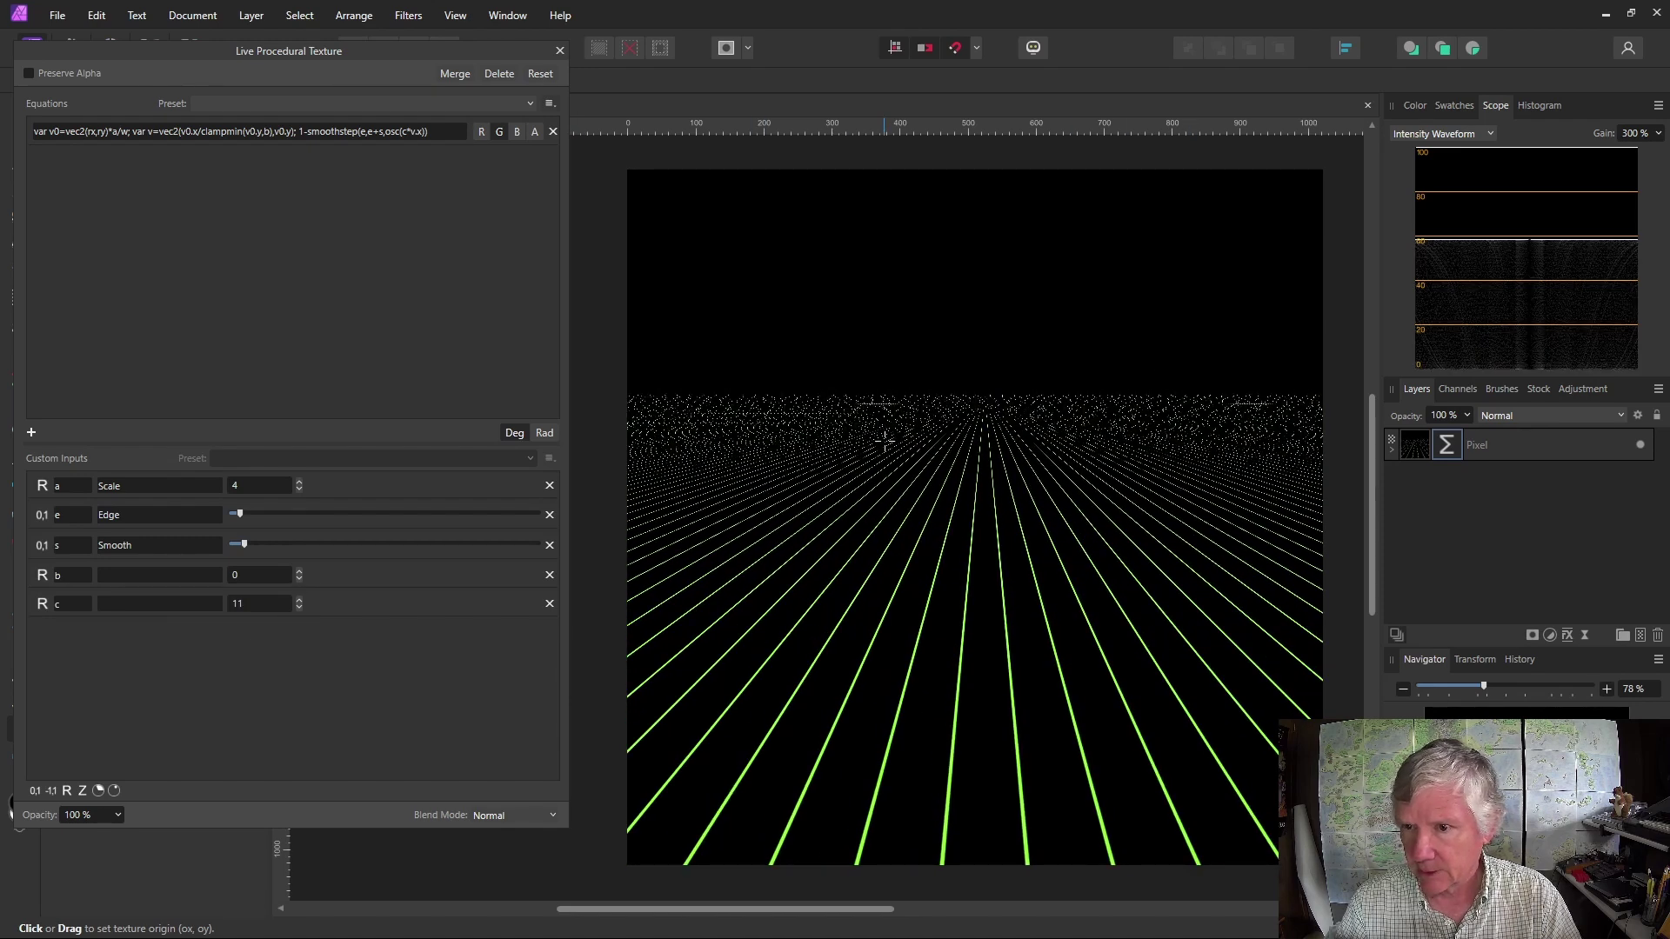
- Describe custom input b as Clipping and custom input c as Frequency X
left_click(134, 607)
left_click(115, 578)
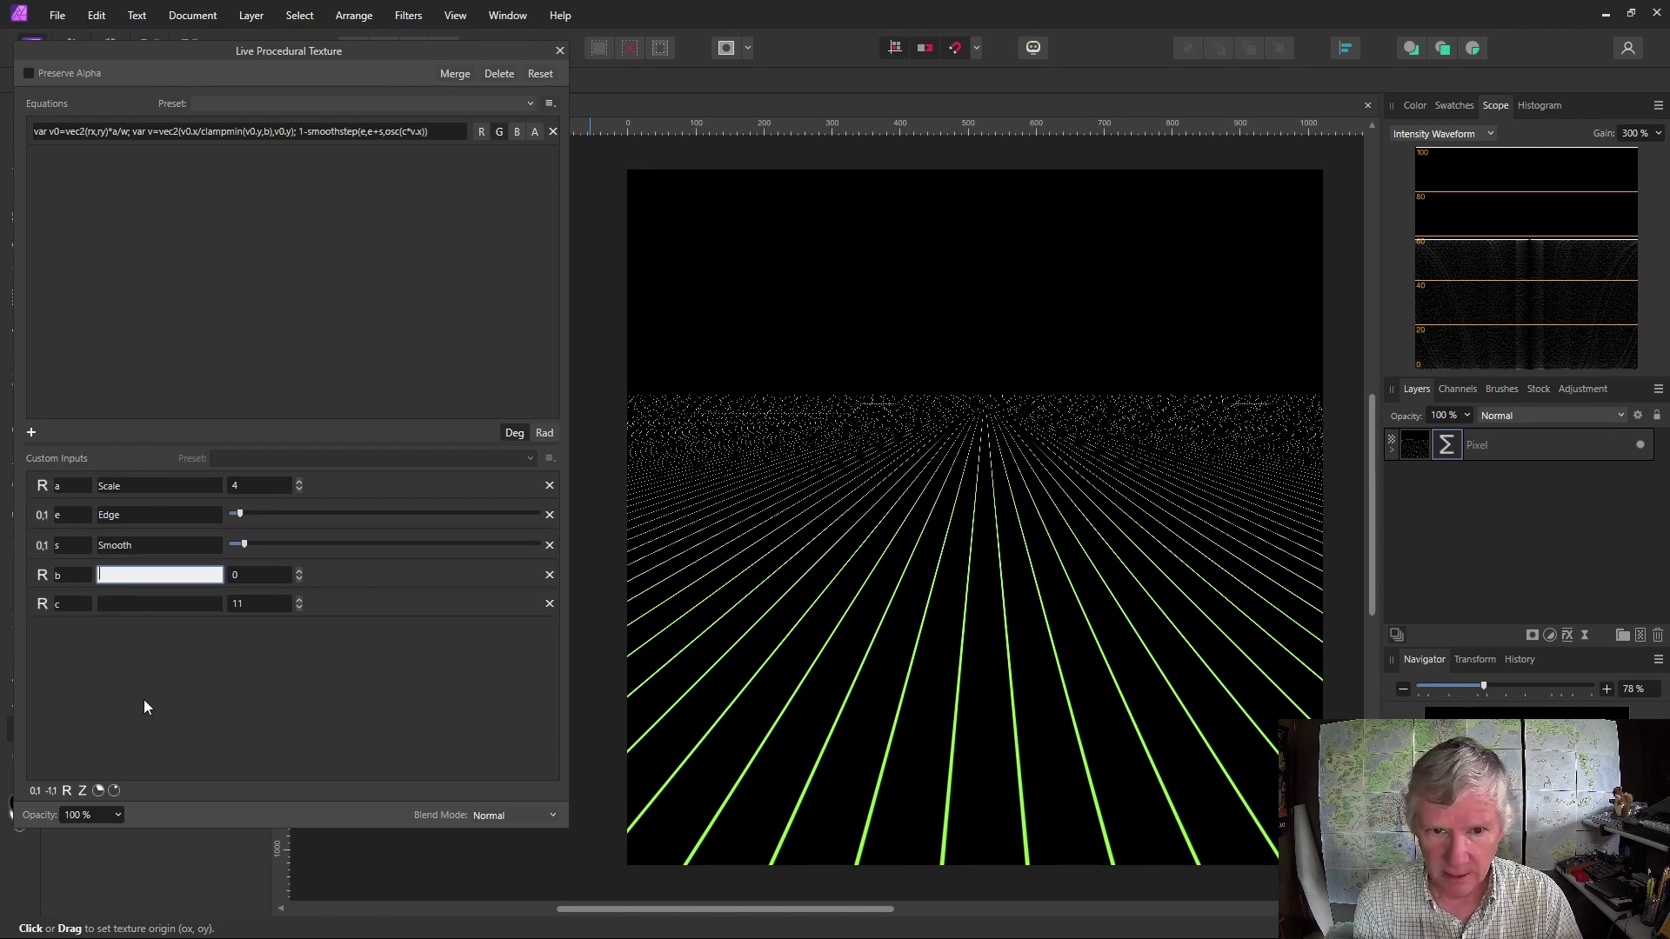
type("Clip")
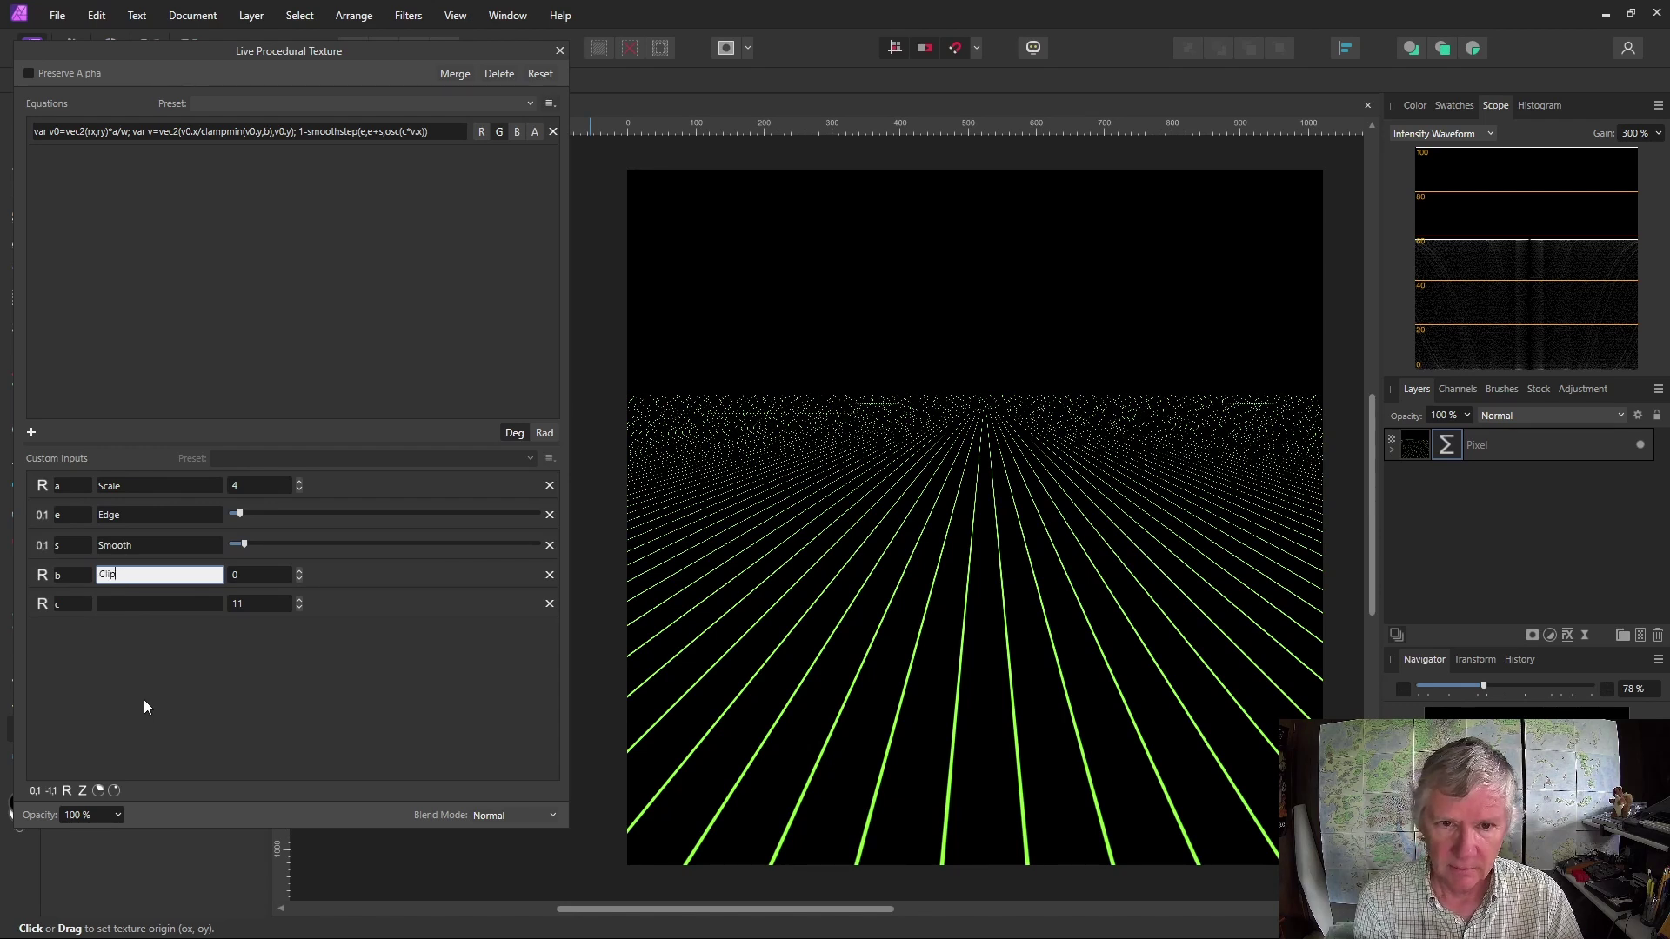
type("ping")
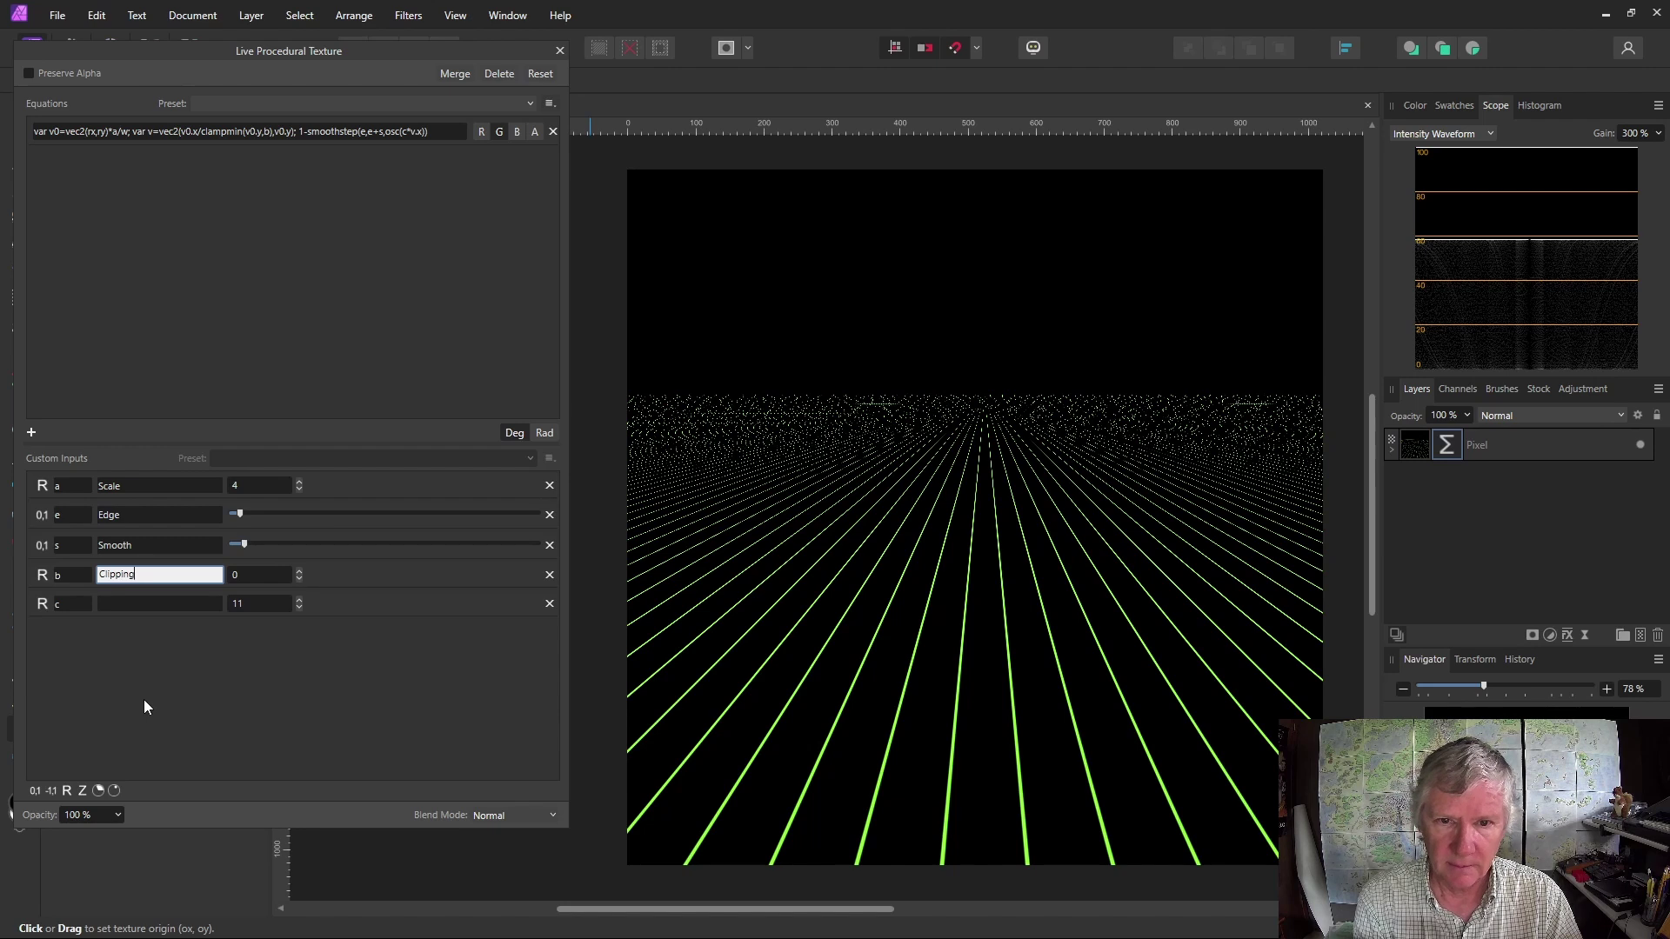
left_click(139, 601)
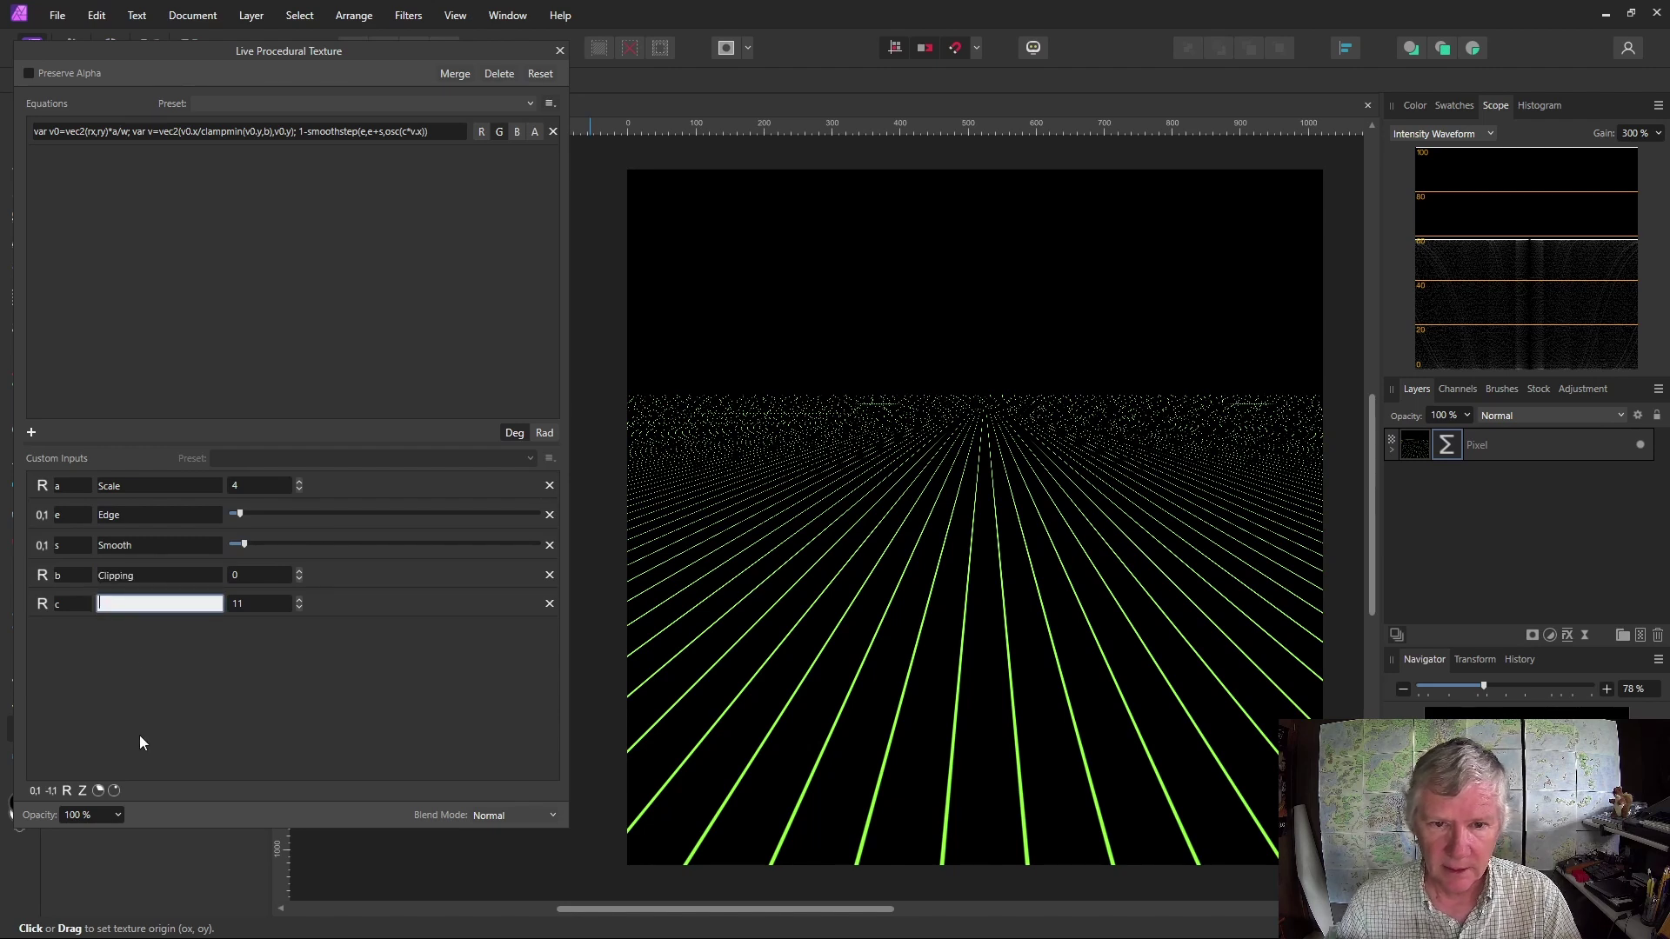
type("Fr")
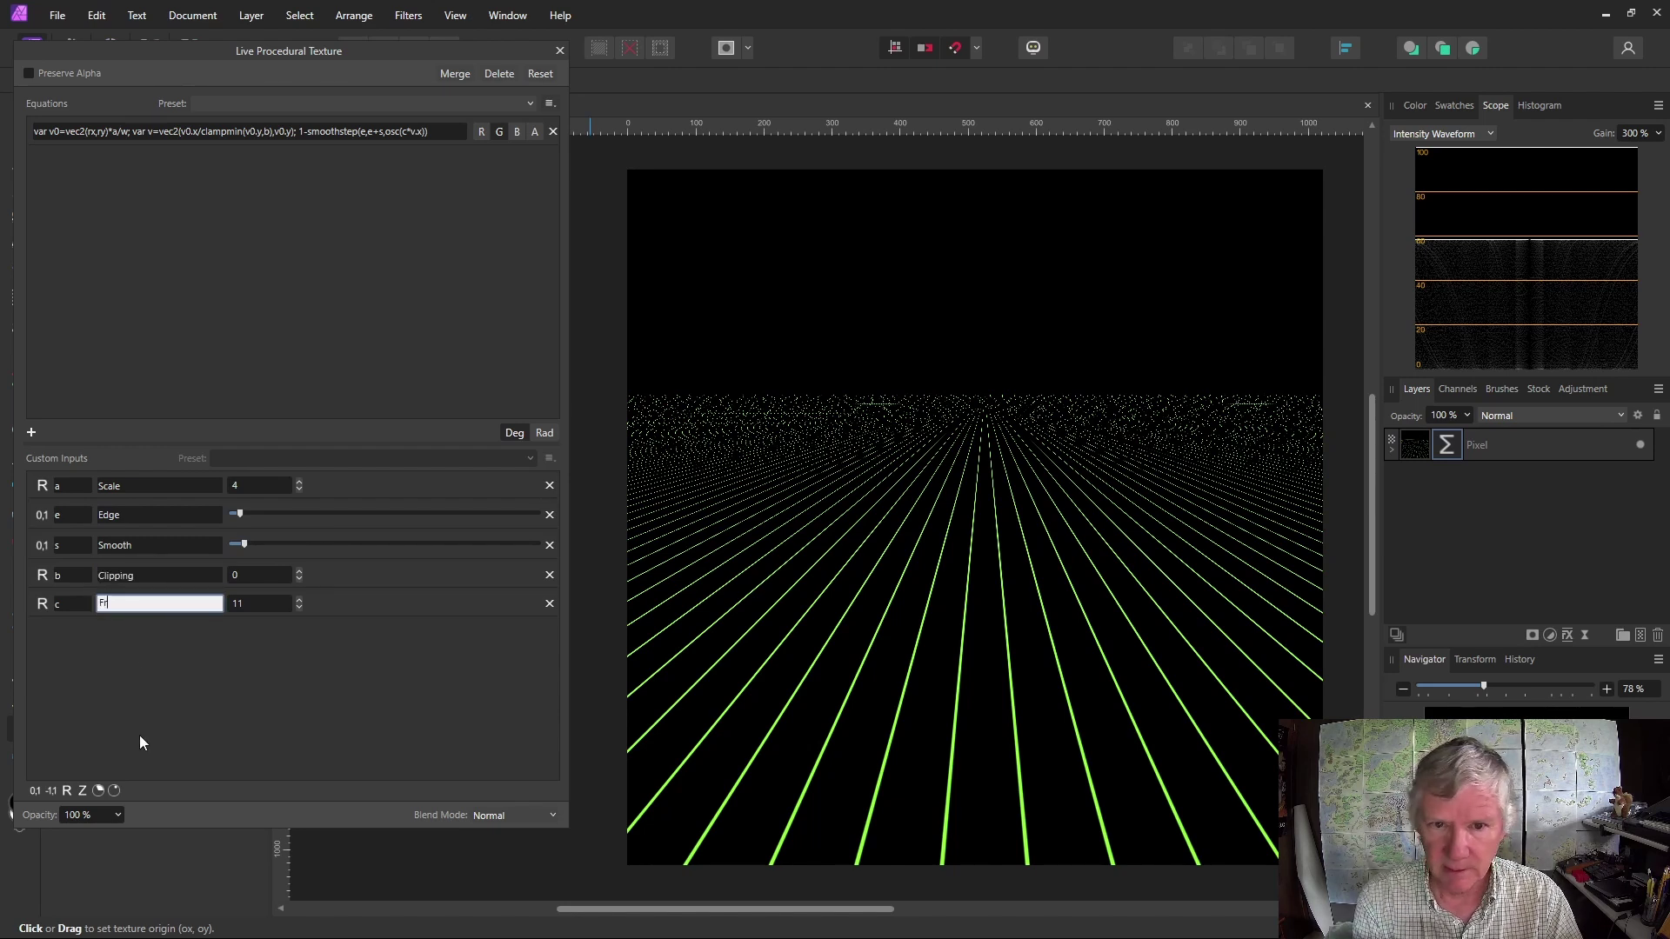
type("eque")
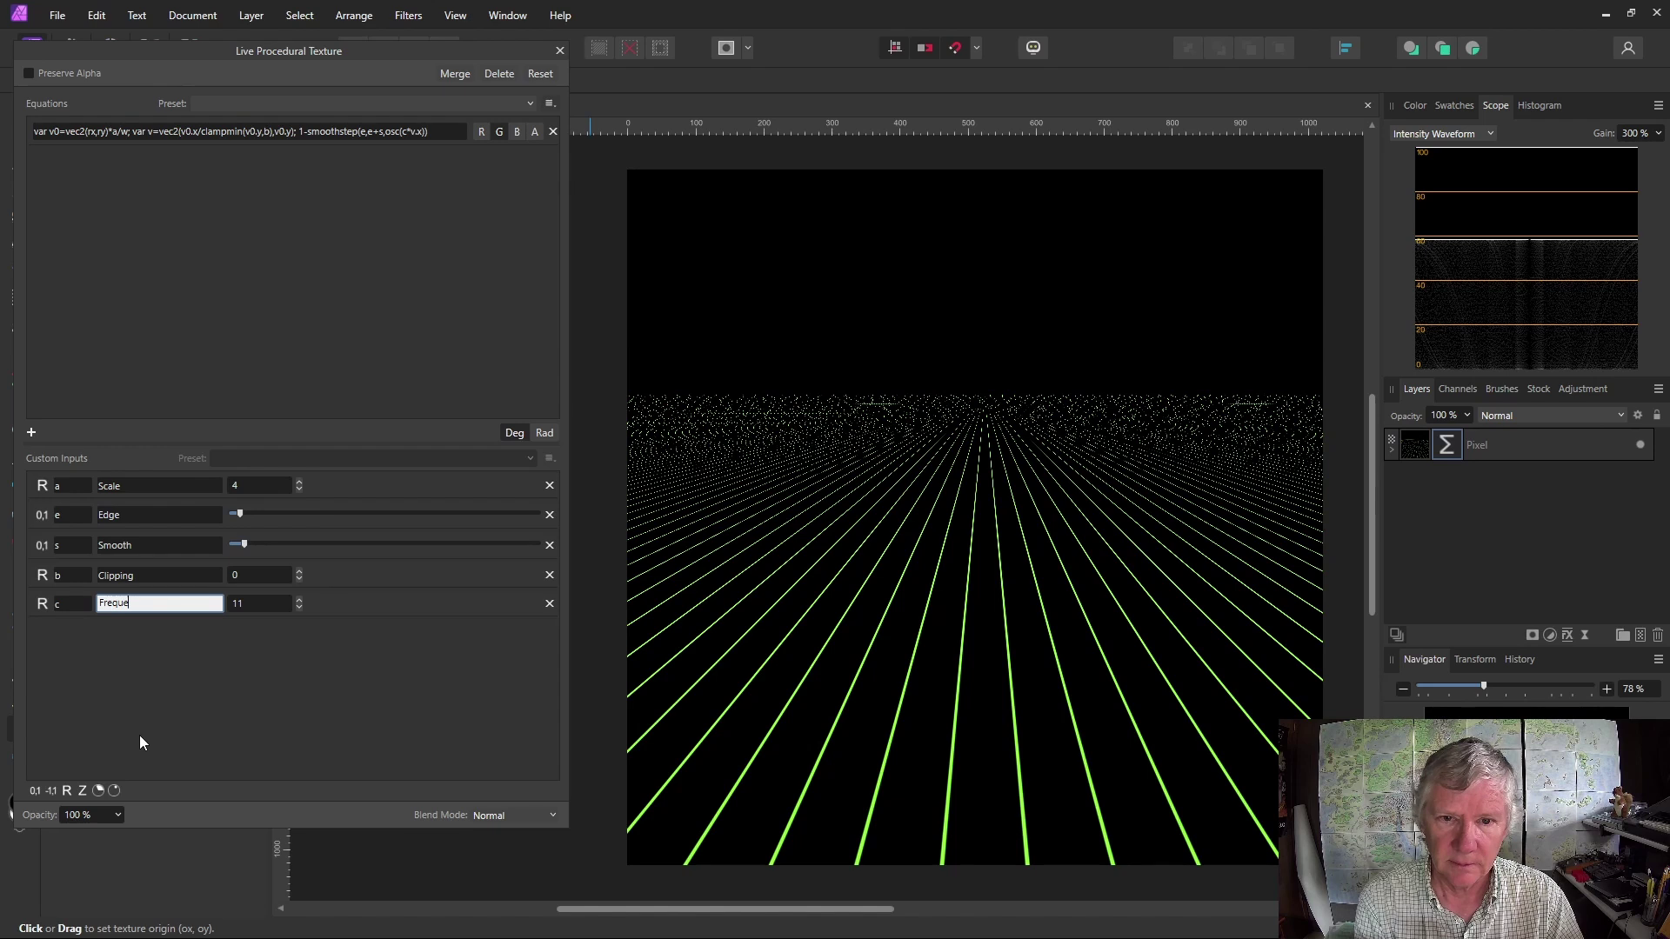
type("ncy X")
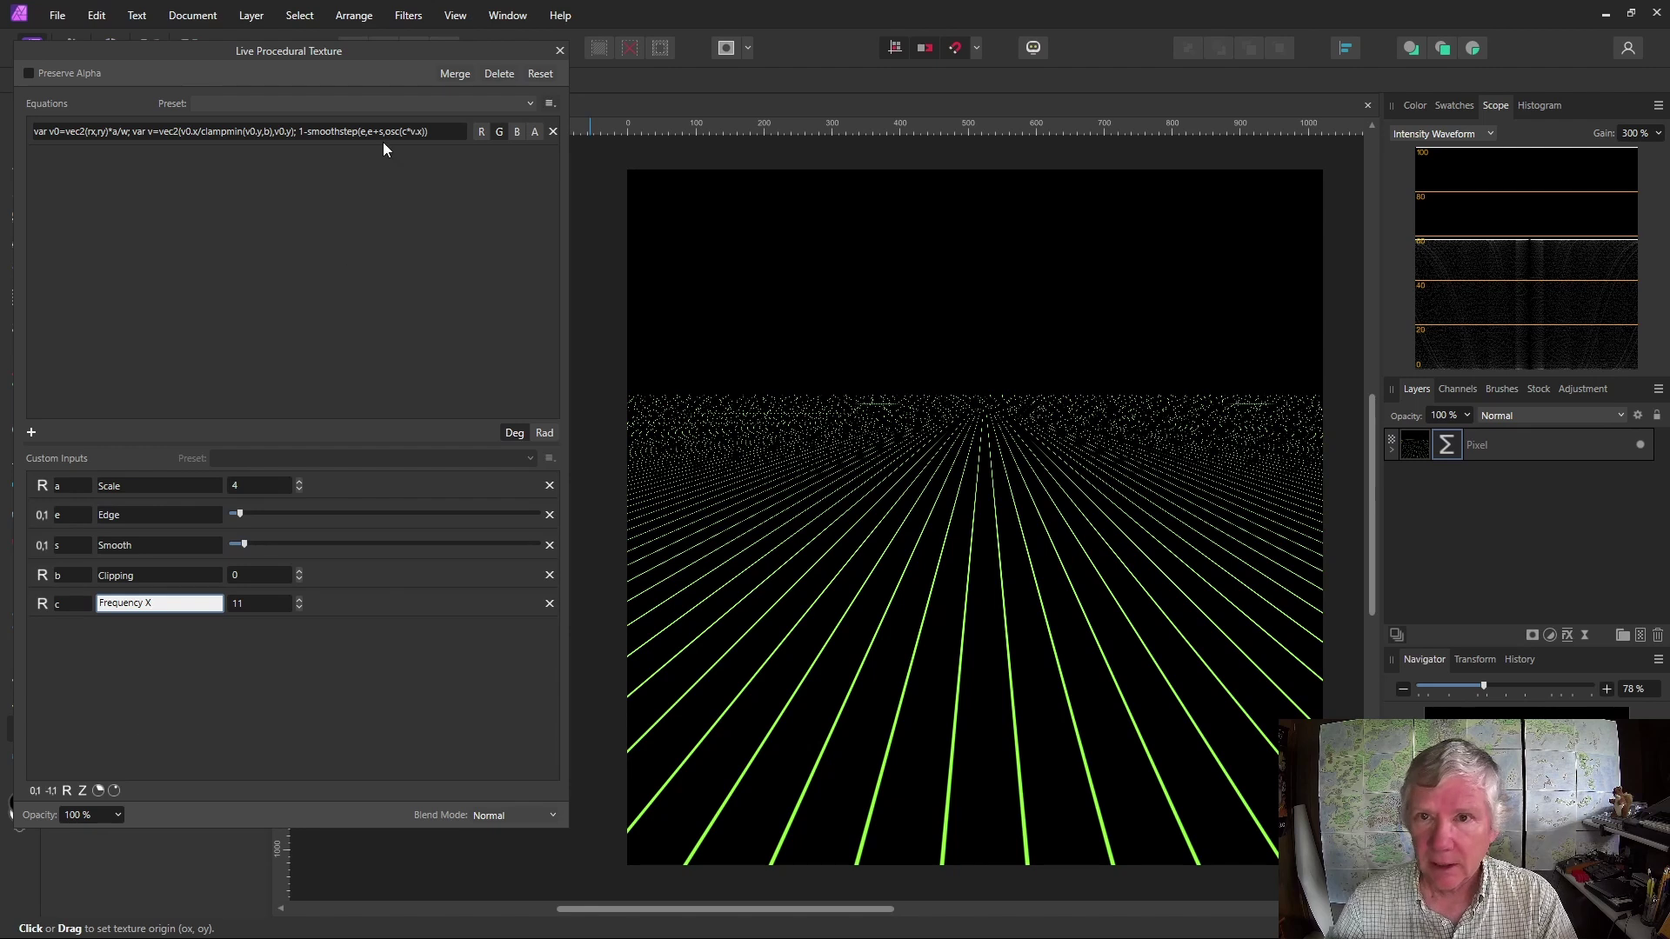
- Extend the green channel equation by multiplying the existing smoothstep term by smoothstep(e,e+s,osc(d*v.y))
left_click(428, 139)
left_click(440, 133)
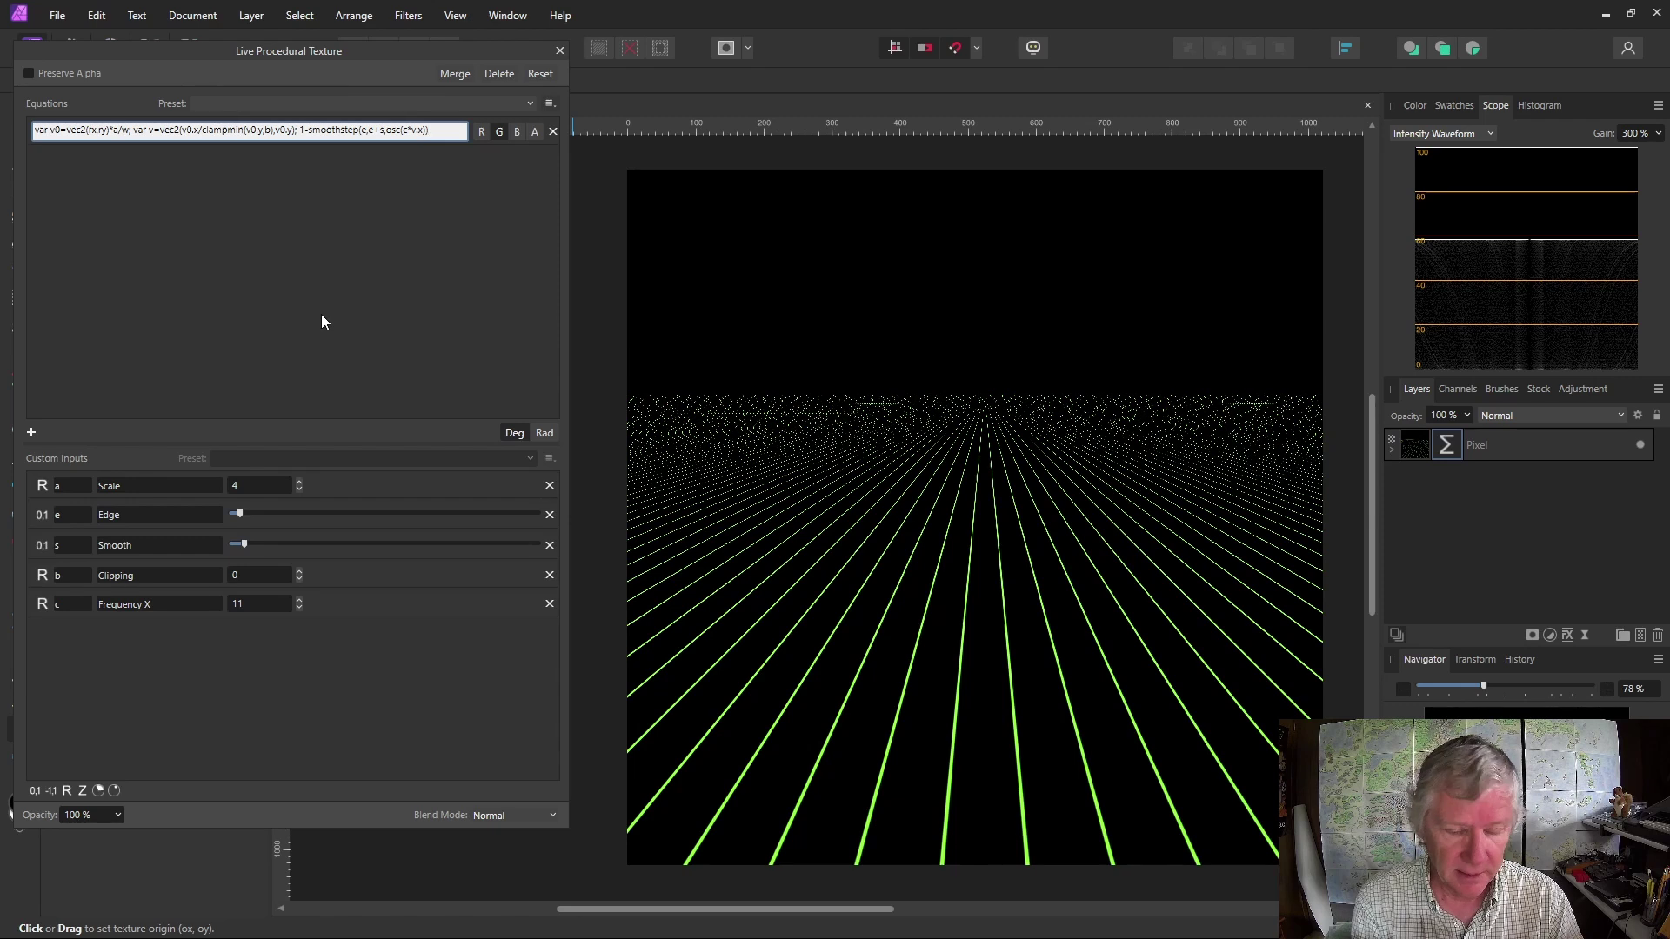
type("*")
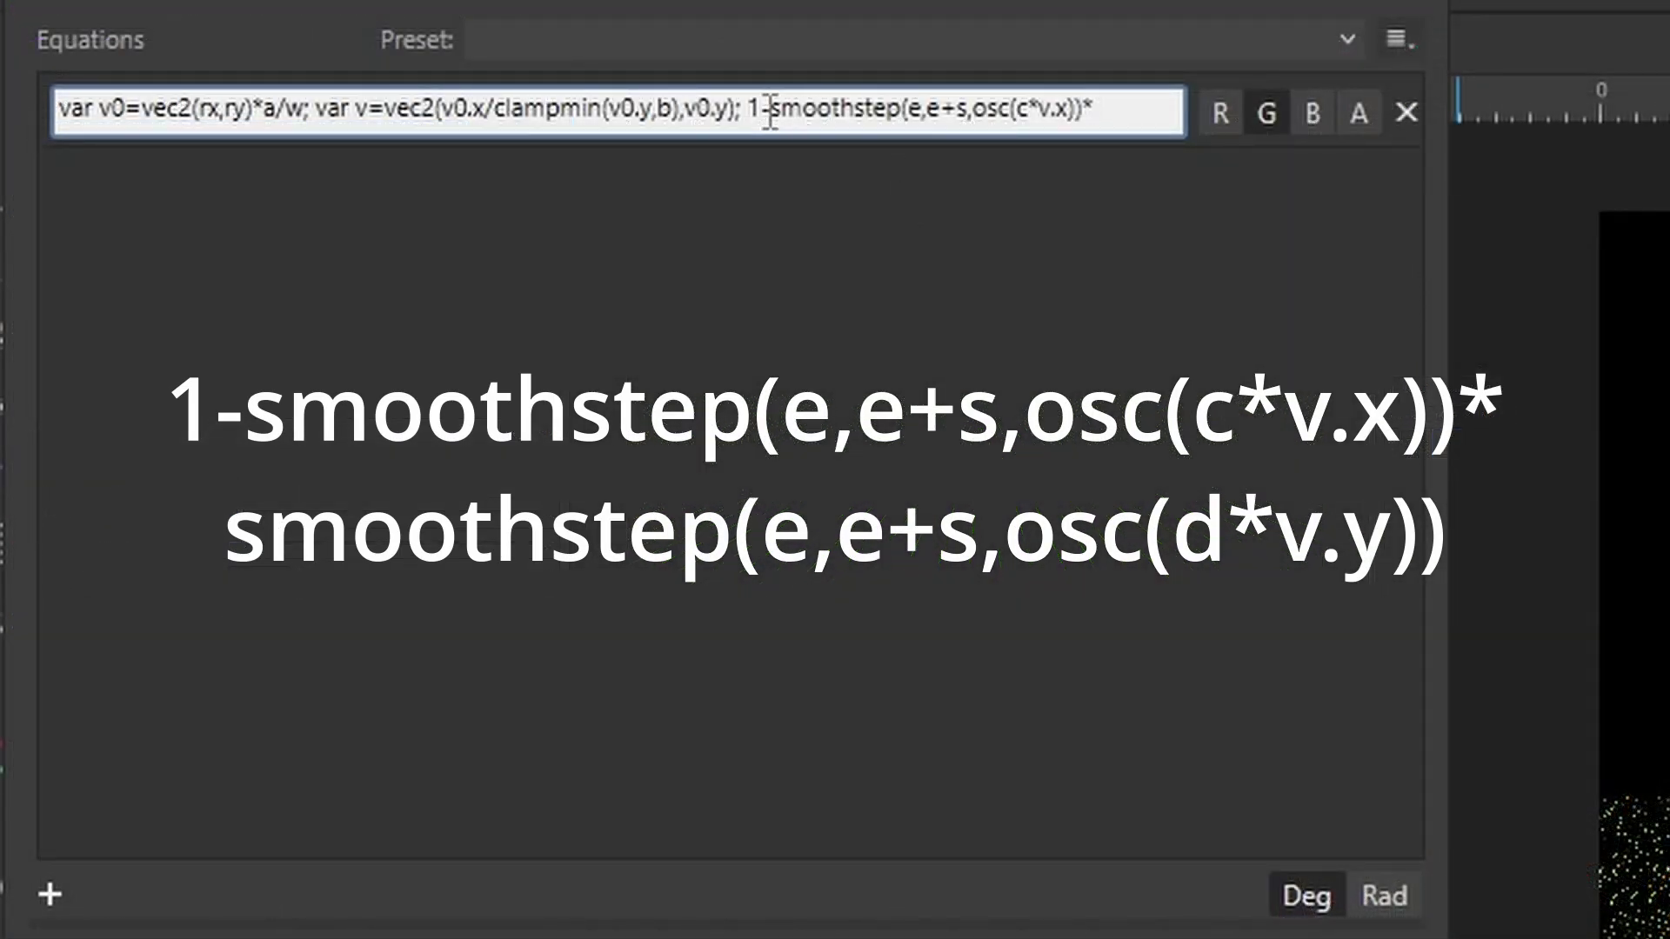
type("smoothstep(e,e+s,osc(c*v.x))")
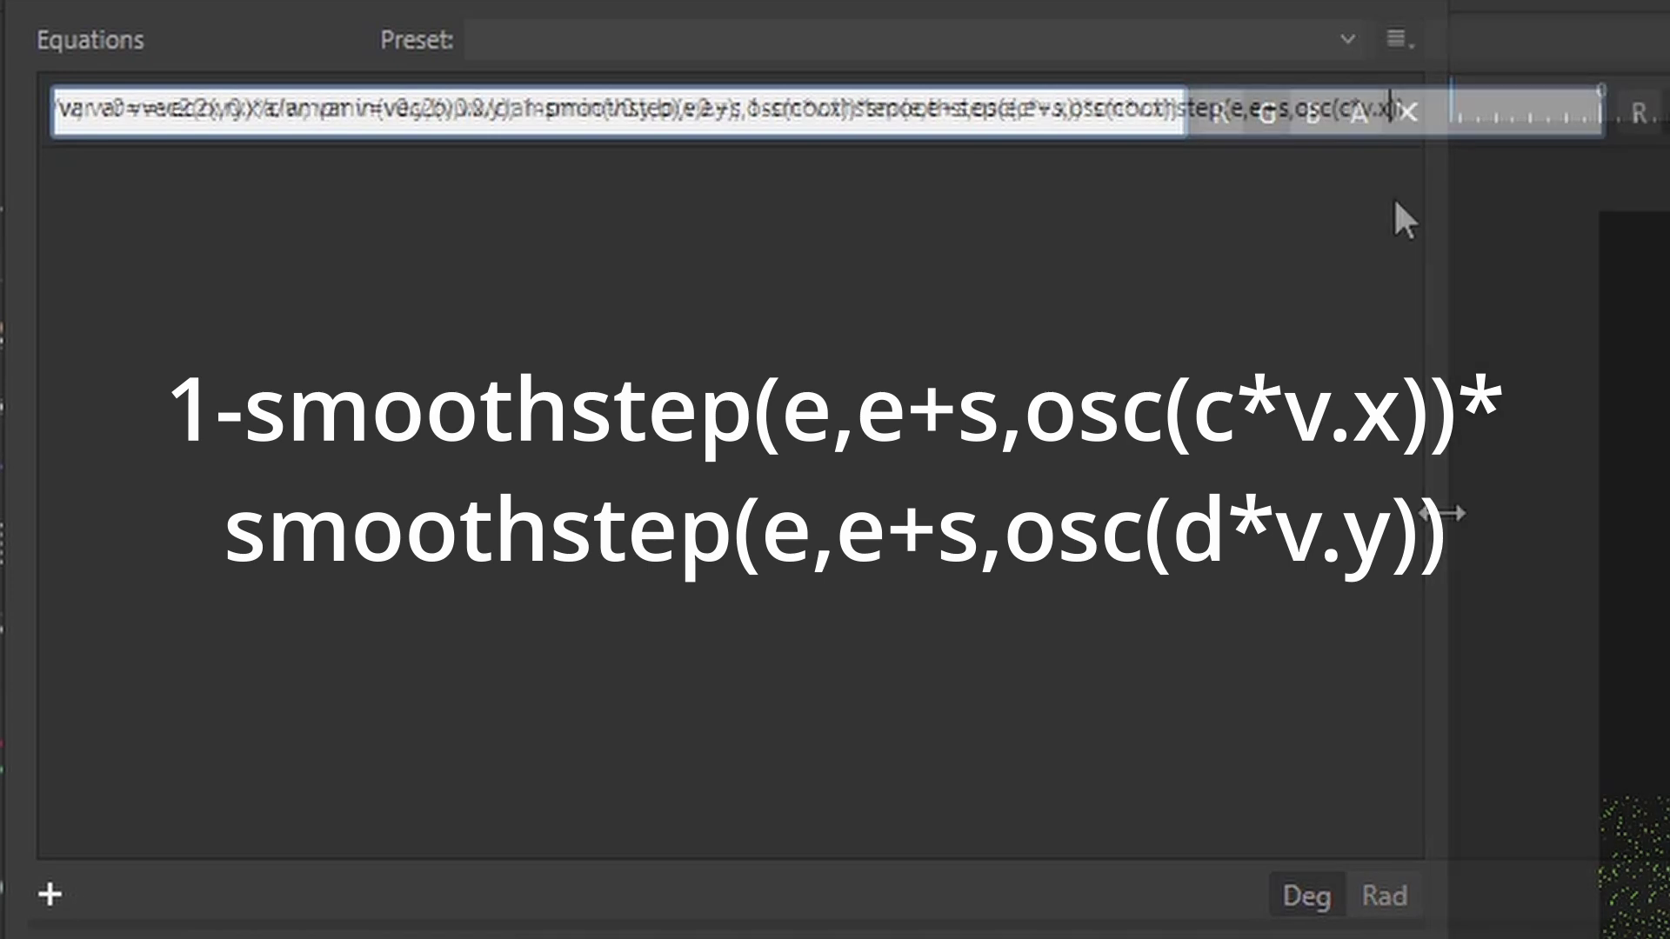
key("BackSpace")
type("y")
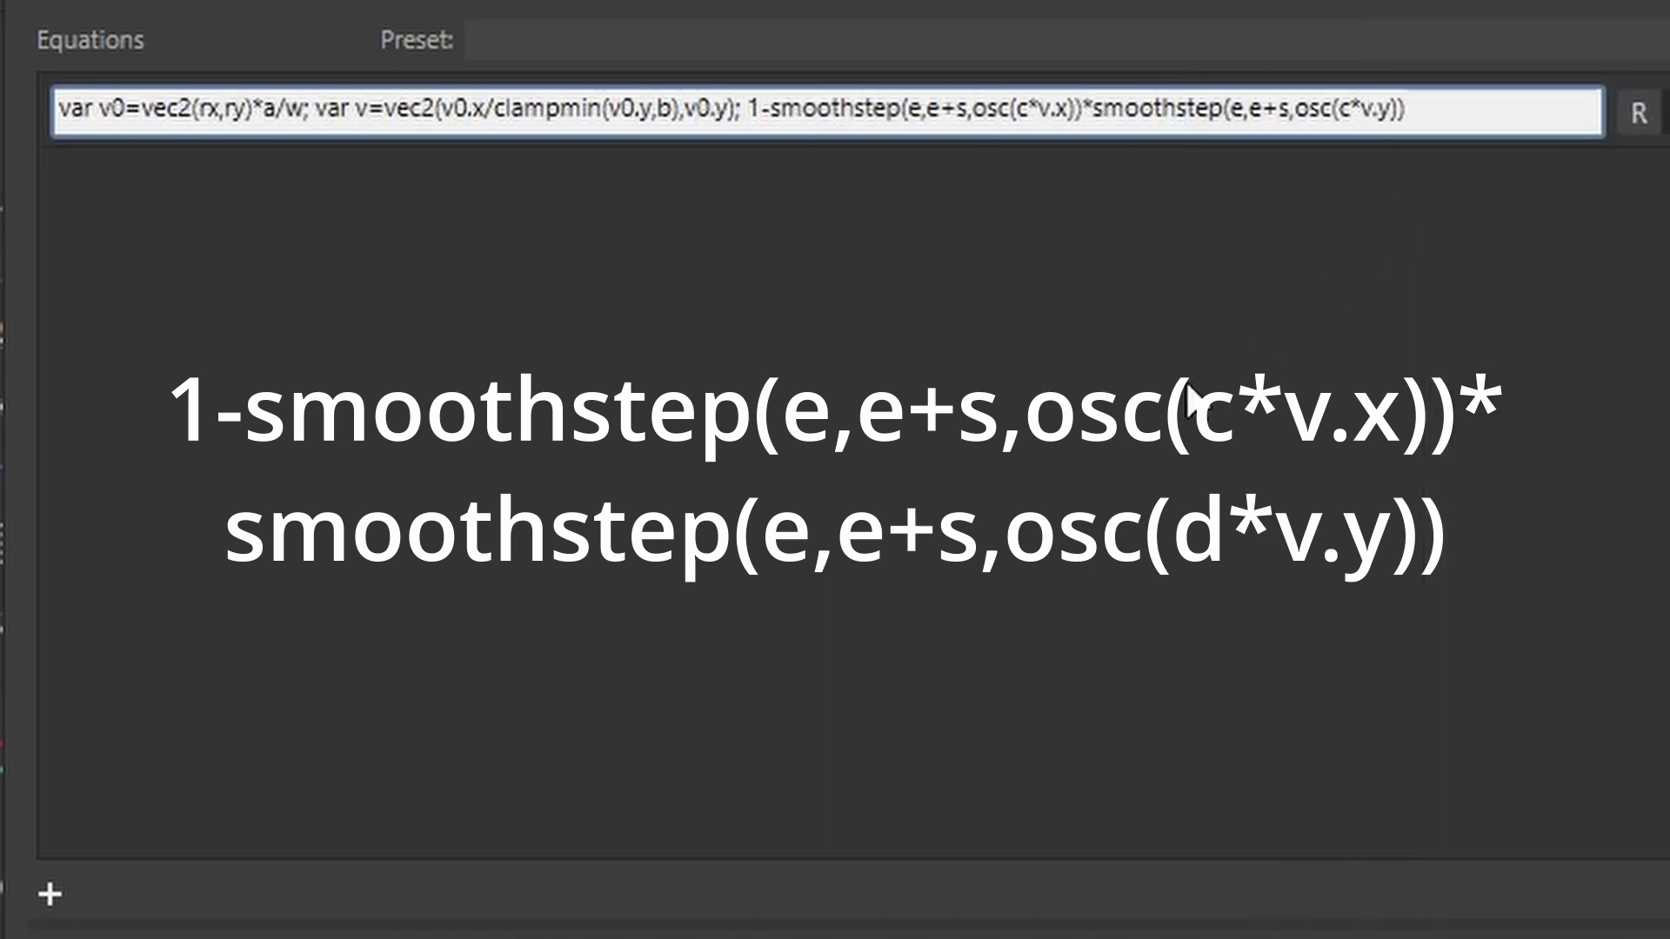
left_click(1355, 111)
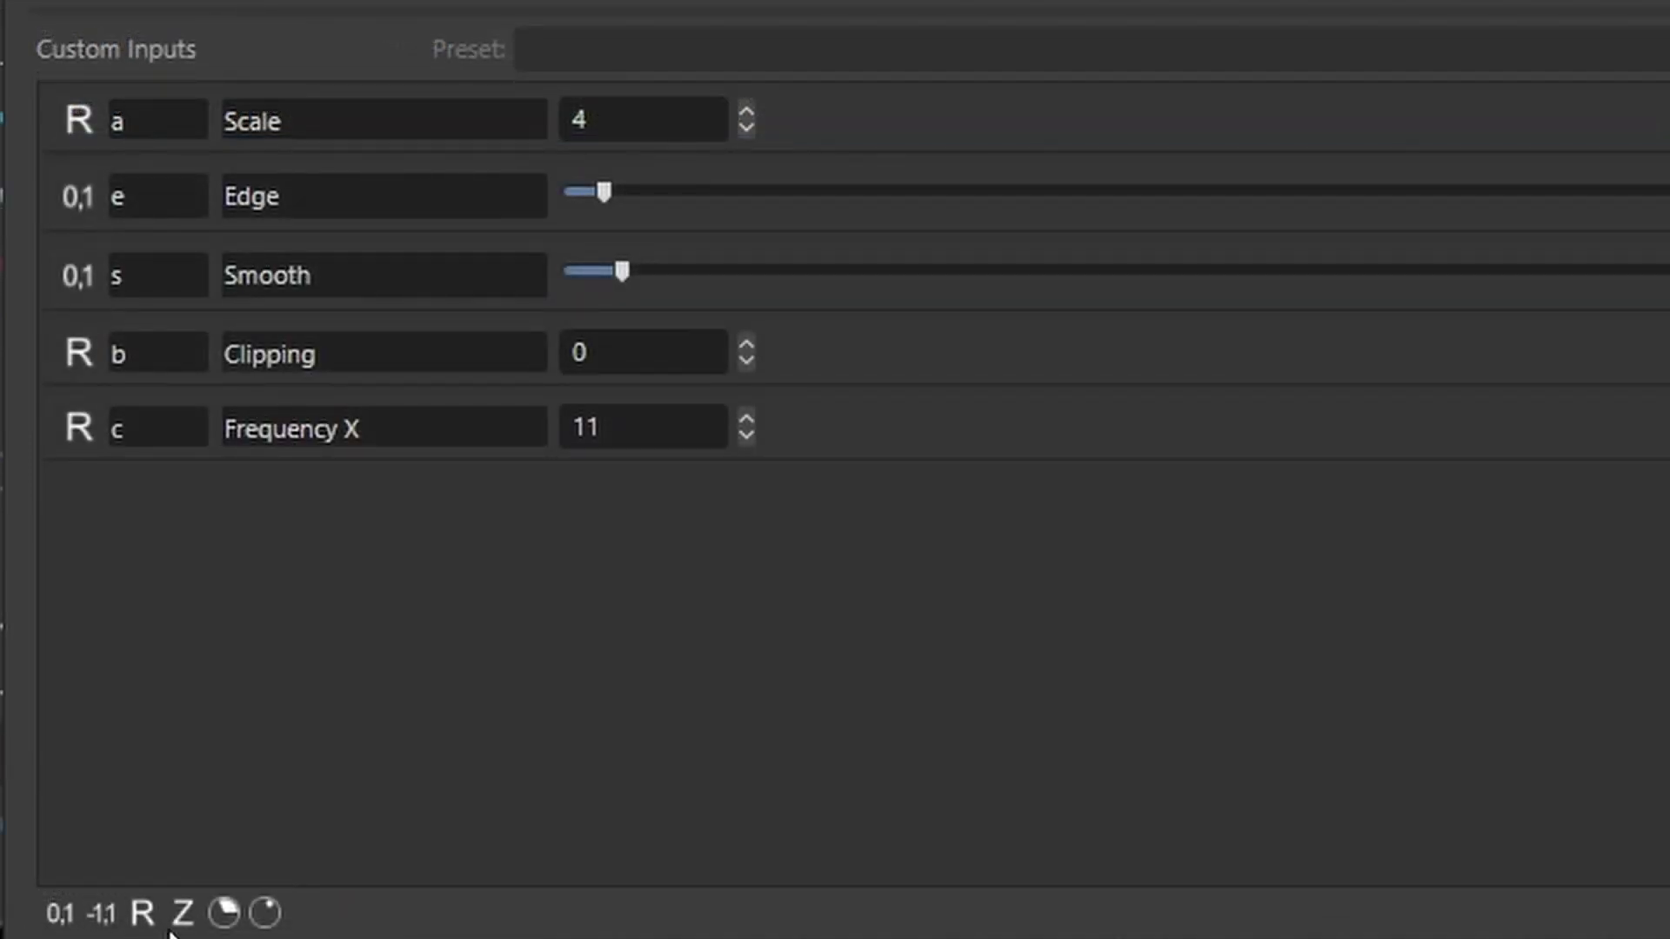
- Add a real-number custom input d, raise it to 9, and narrow the filter dialog
left_click(142, 912)
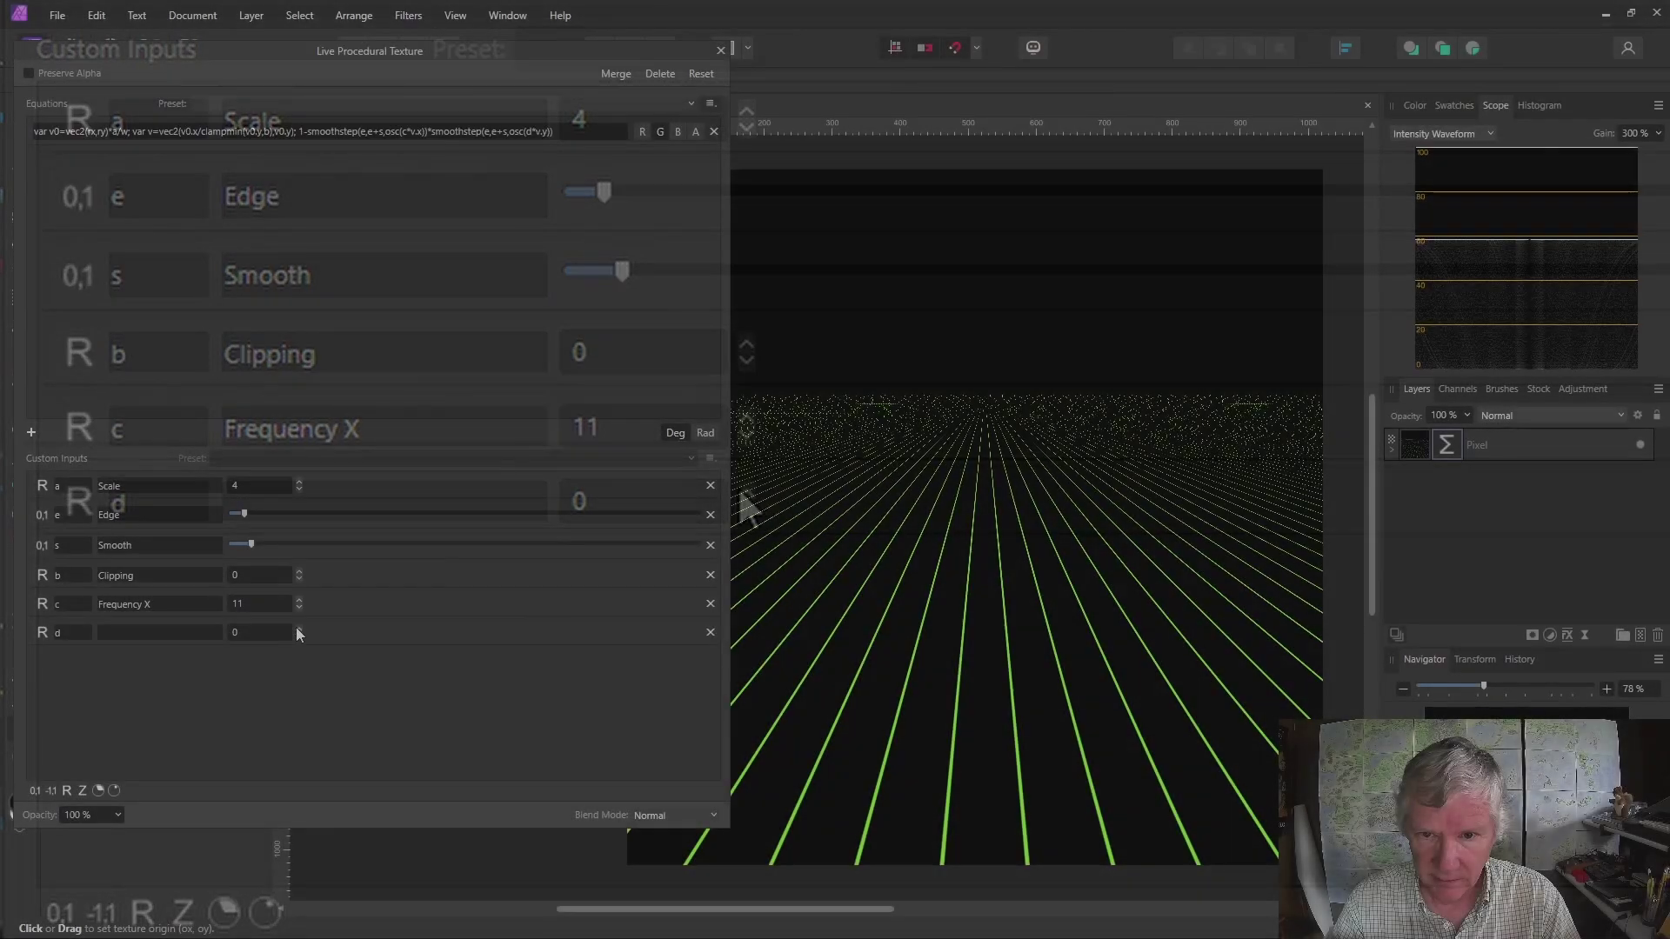
left_click(299, 628)
left_click(299, 628)
left_click(299, 628)
left_click(299, 628)
left_click(299, 628)
left_click(299, 628)
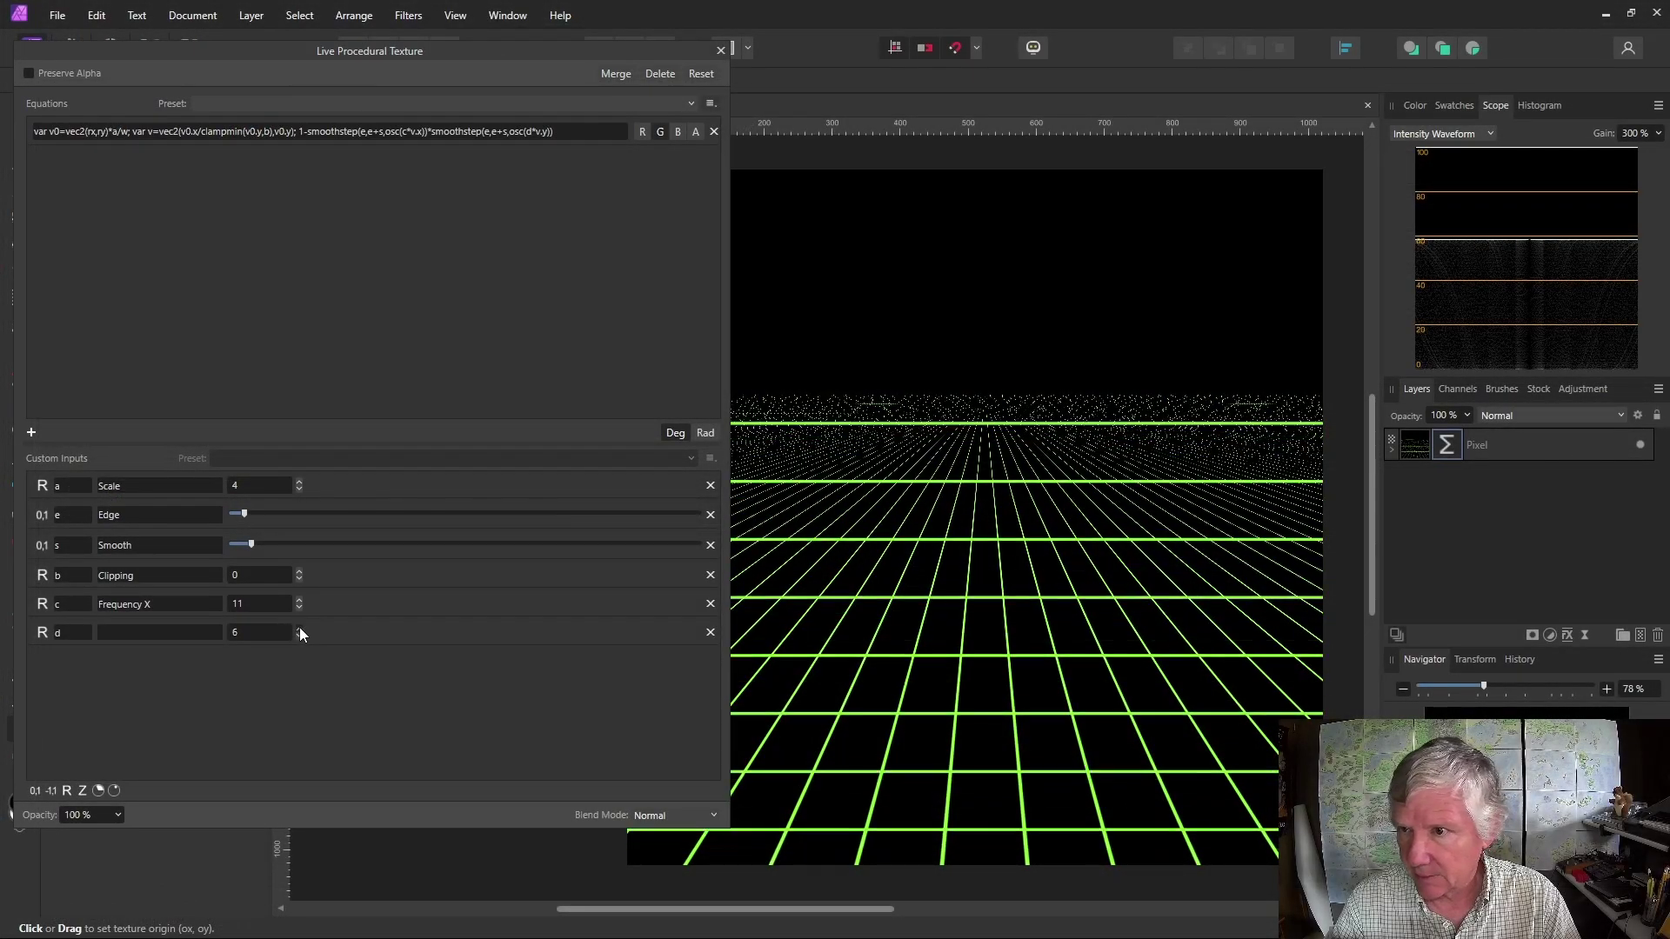
left_click(299, 628)
left_click(299, 628)
left_click(300, 628)
left_click(299, 628)
left_click(299, 628)
left_click(299, 636)
left_click(299, 636)
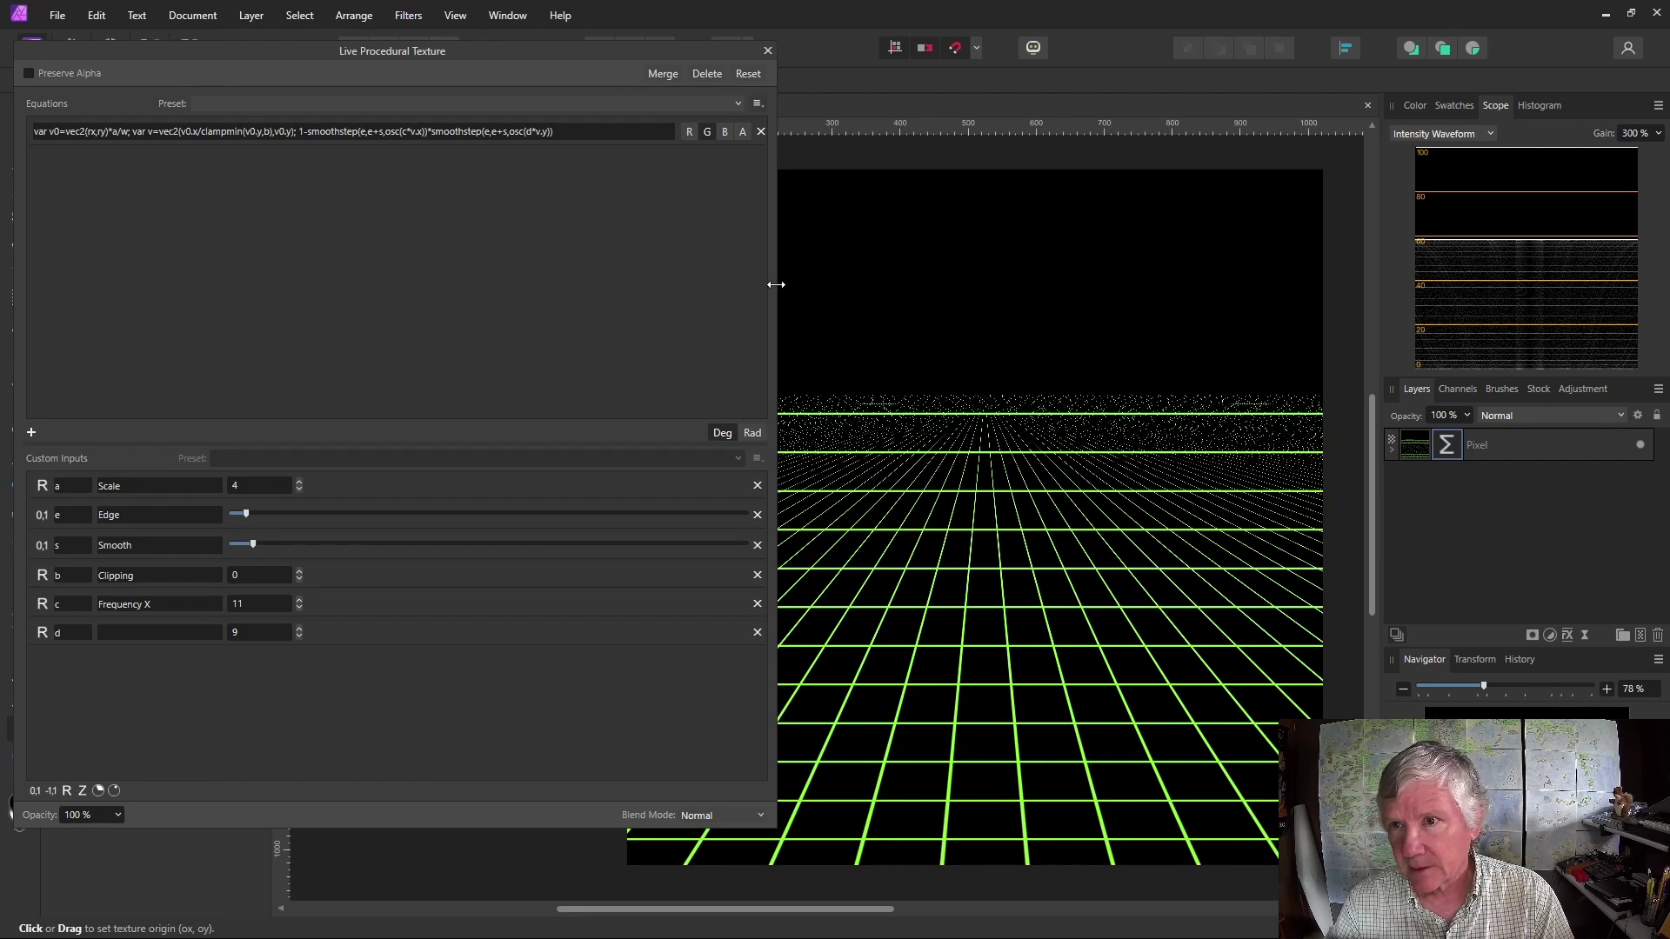
left_click_drag(775, 284, 562, 313)
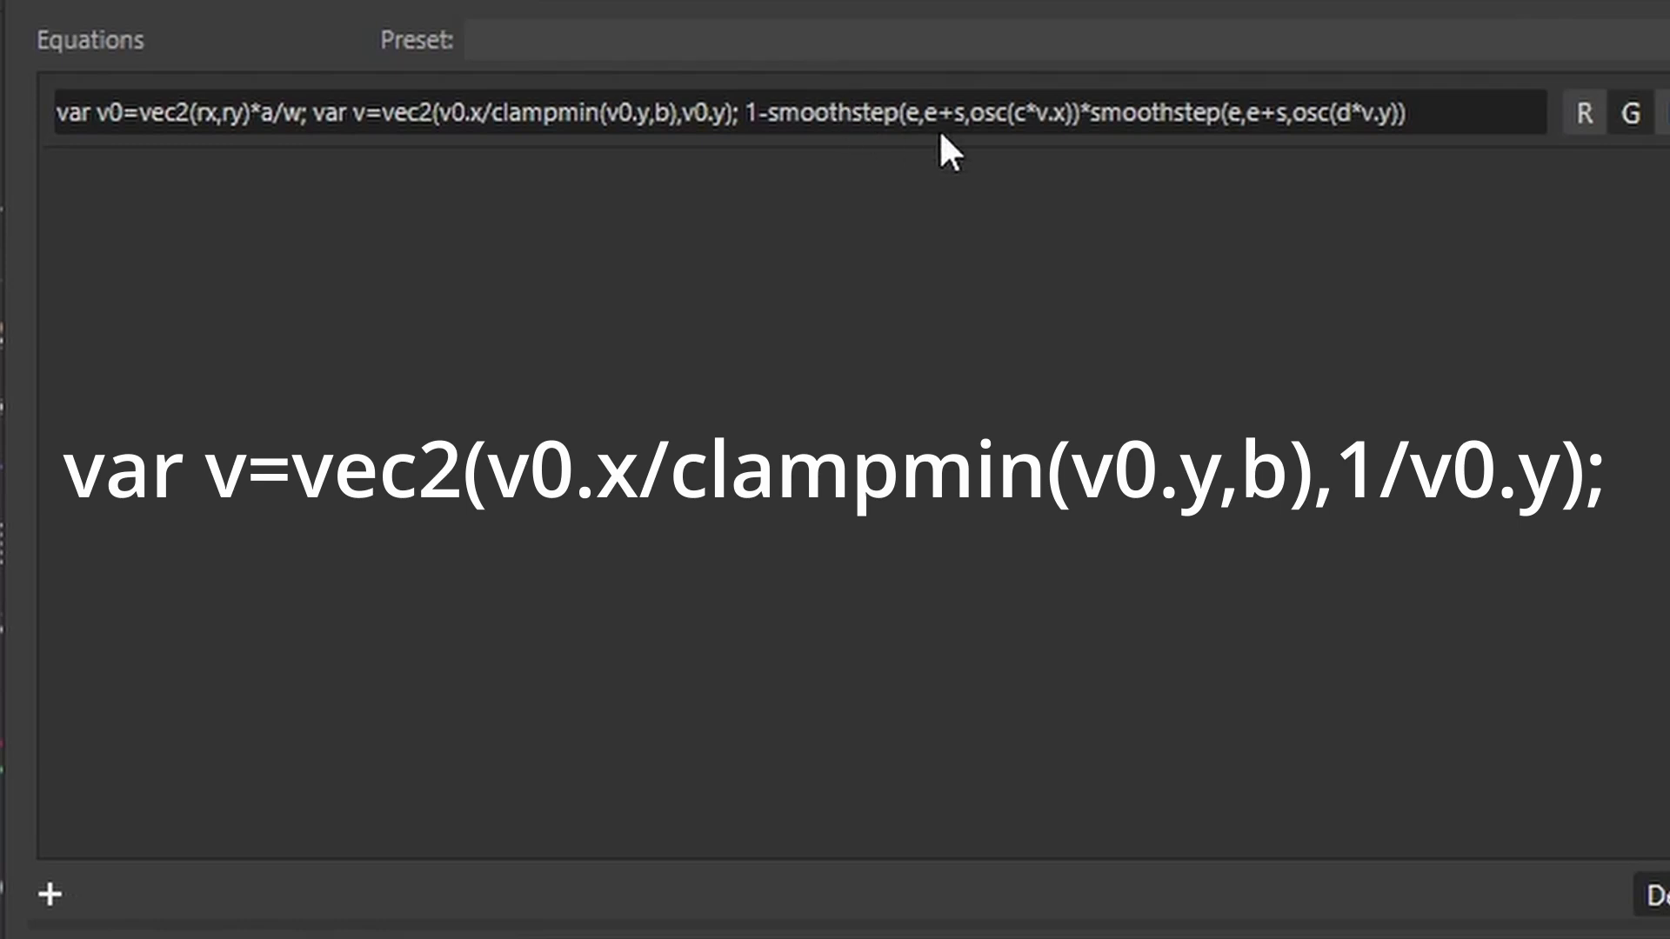
- Change the second component of vector v in the equation from v0.y to 1/v0.y
left_click(692, 114)
left_click(687, 115)
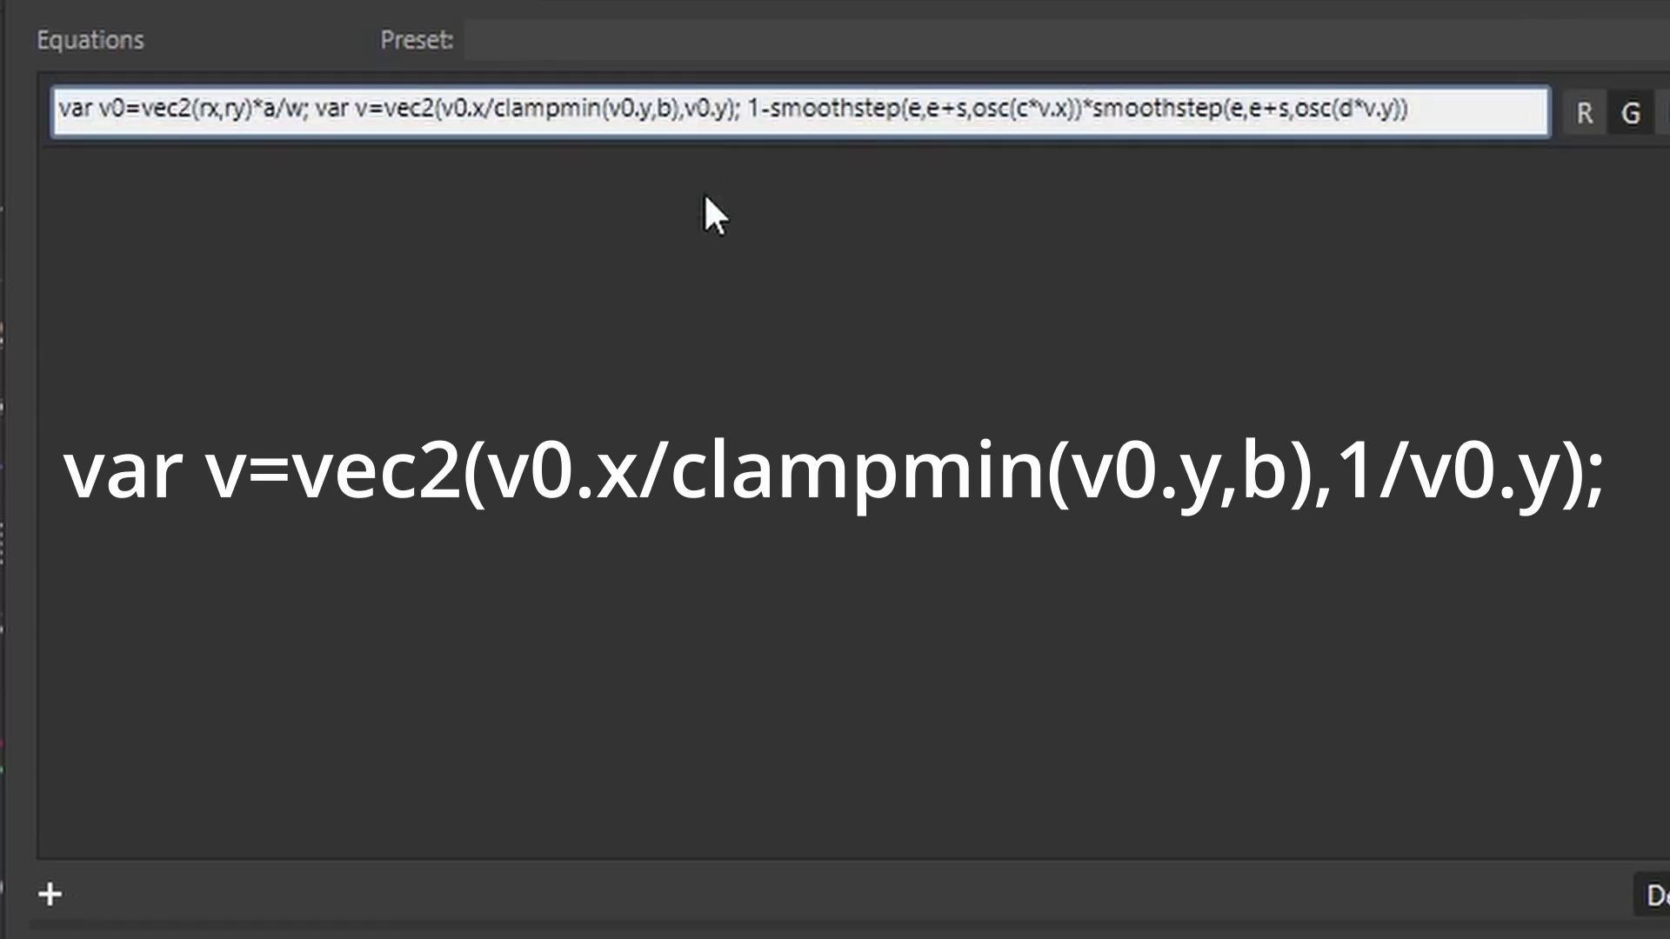
type("1/")
key("Return")
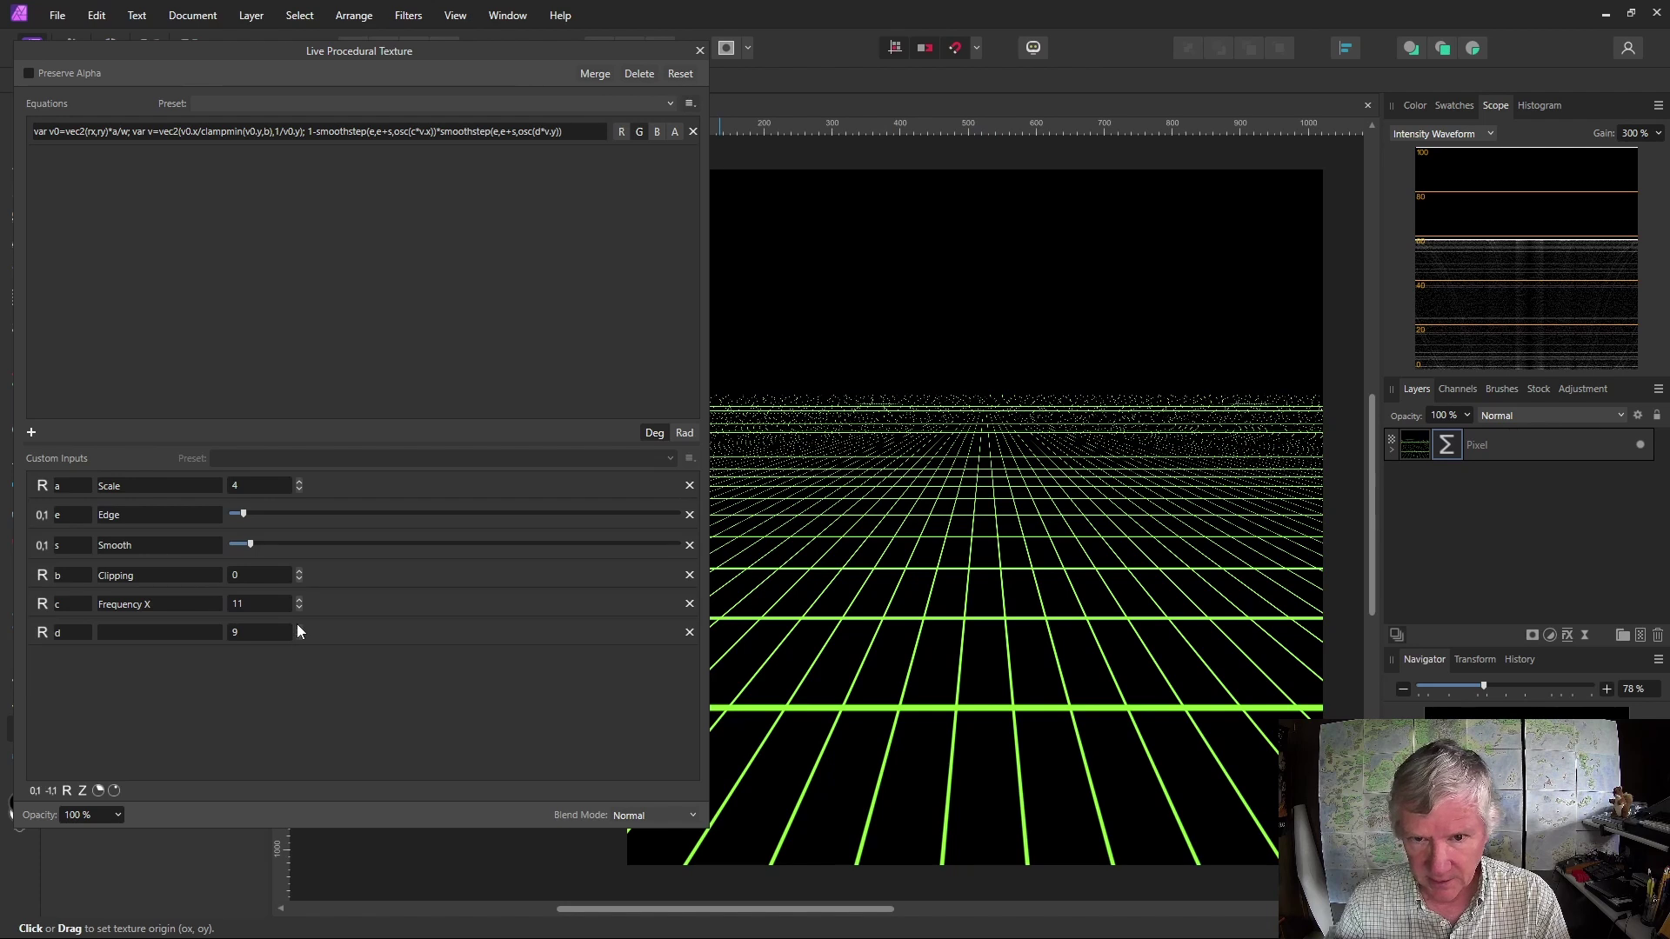
- Raise custom input d to 15
left_click(300, 628)
left_click(299, 629)
left_click(299, 629)
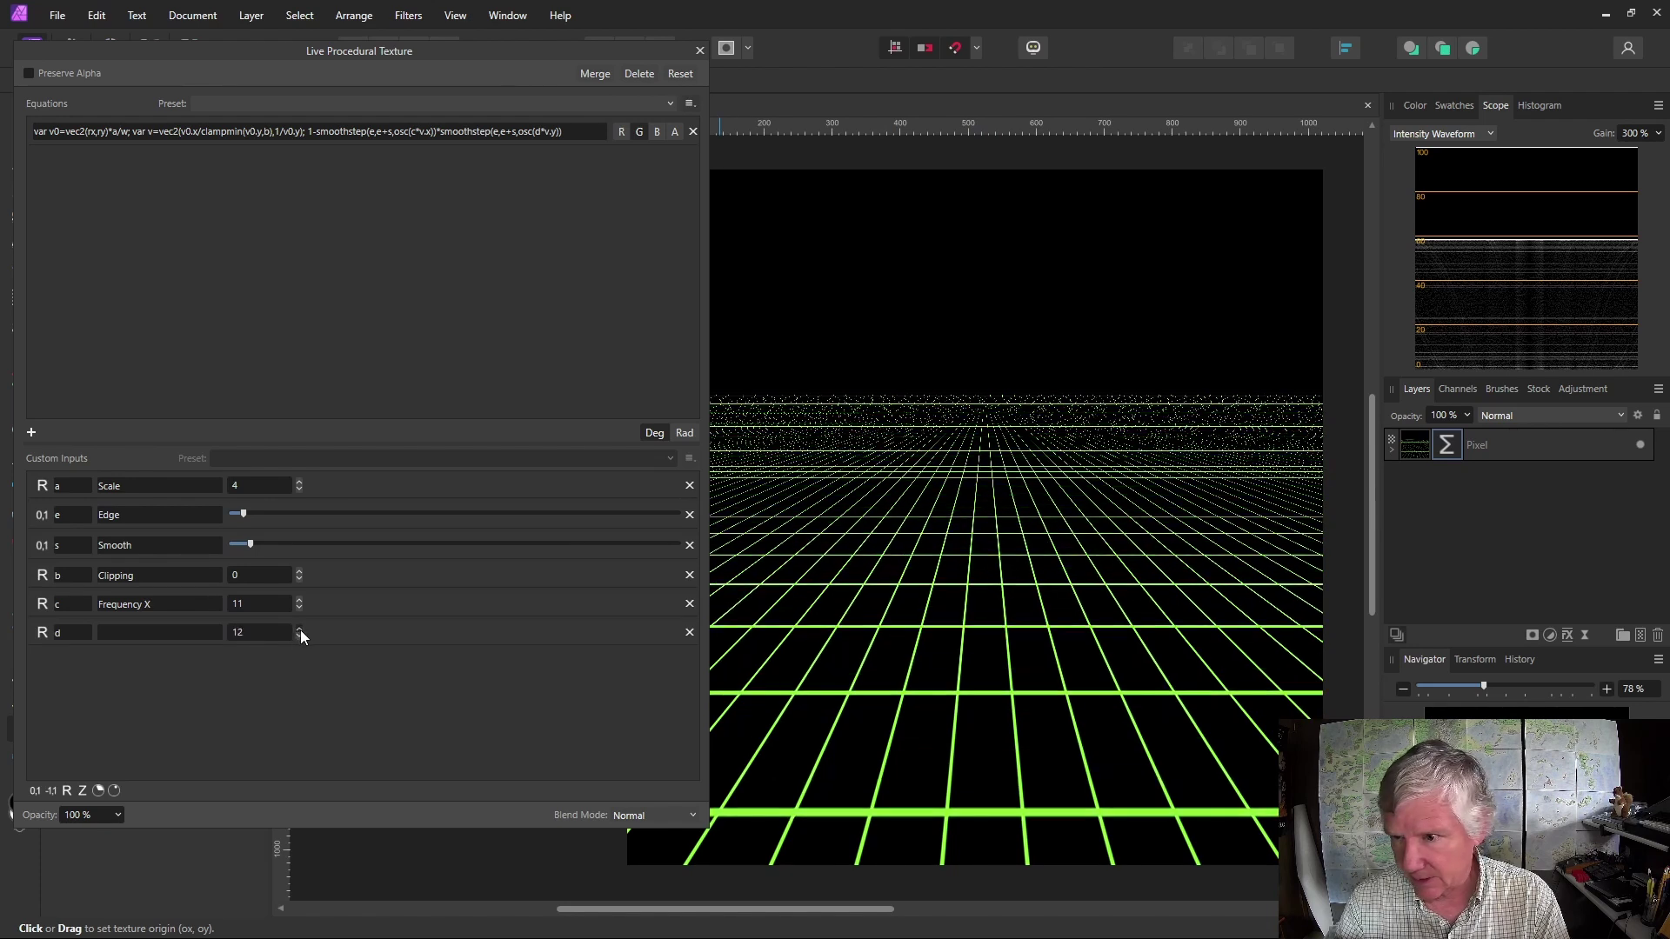
left_click(299, 629)
left_click(299, 629)
left_click(299, 629)
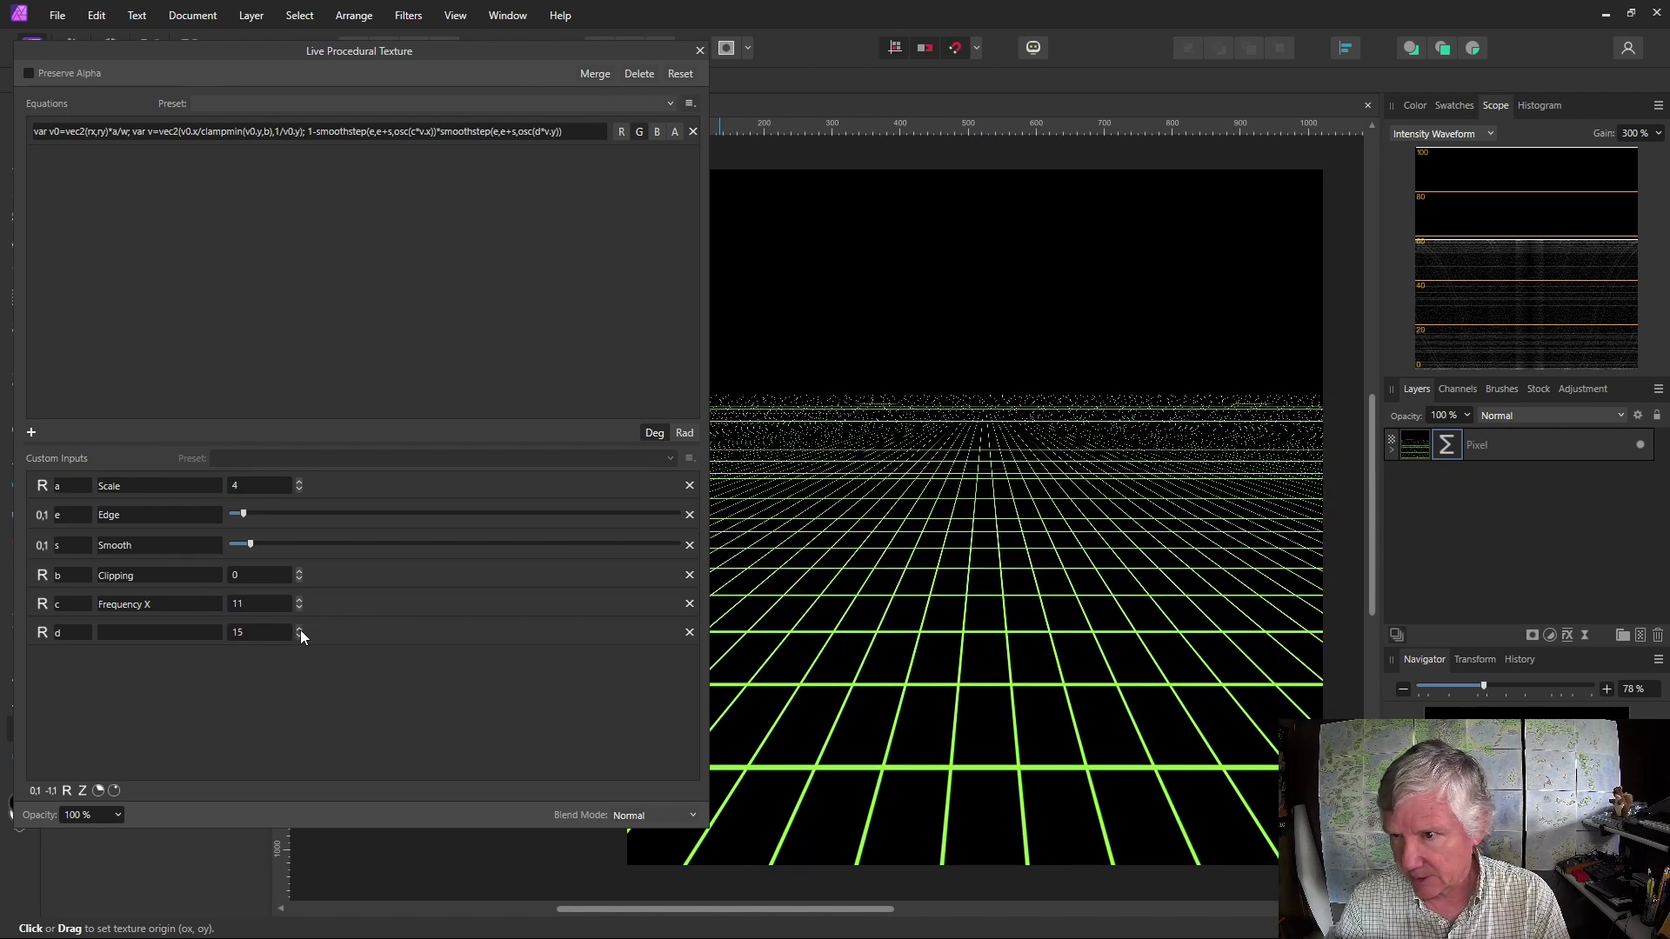
- Describe custom input d as Frequency Y
left_click(157, 632)
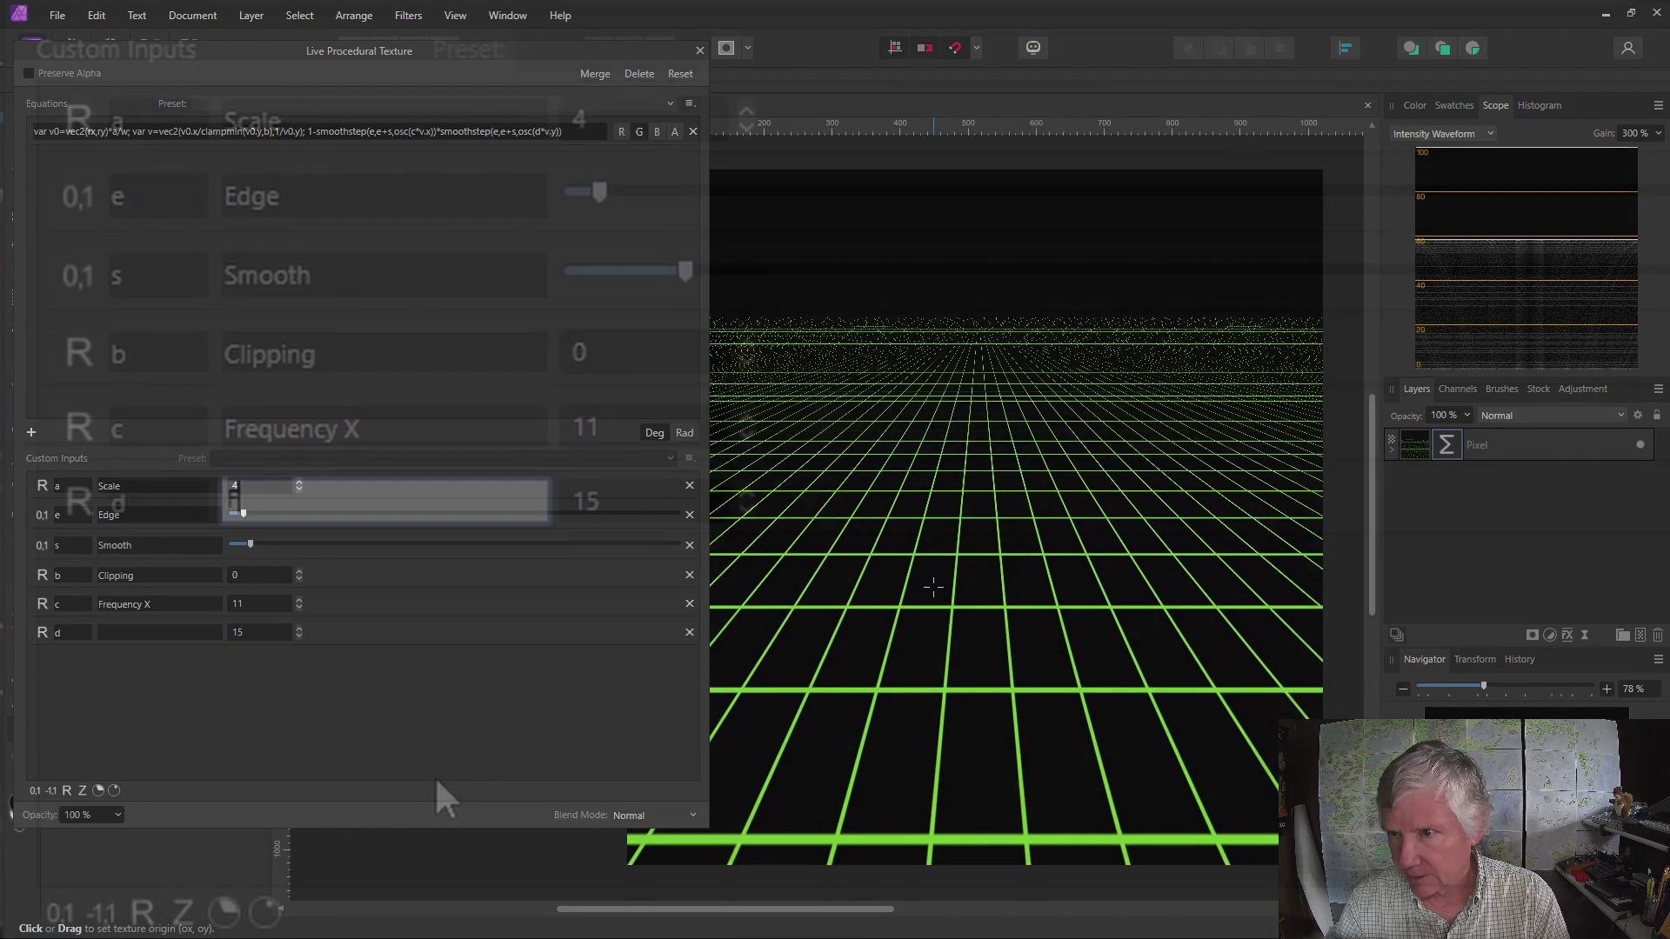
type("Frequency ")
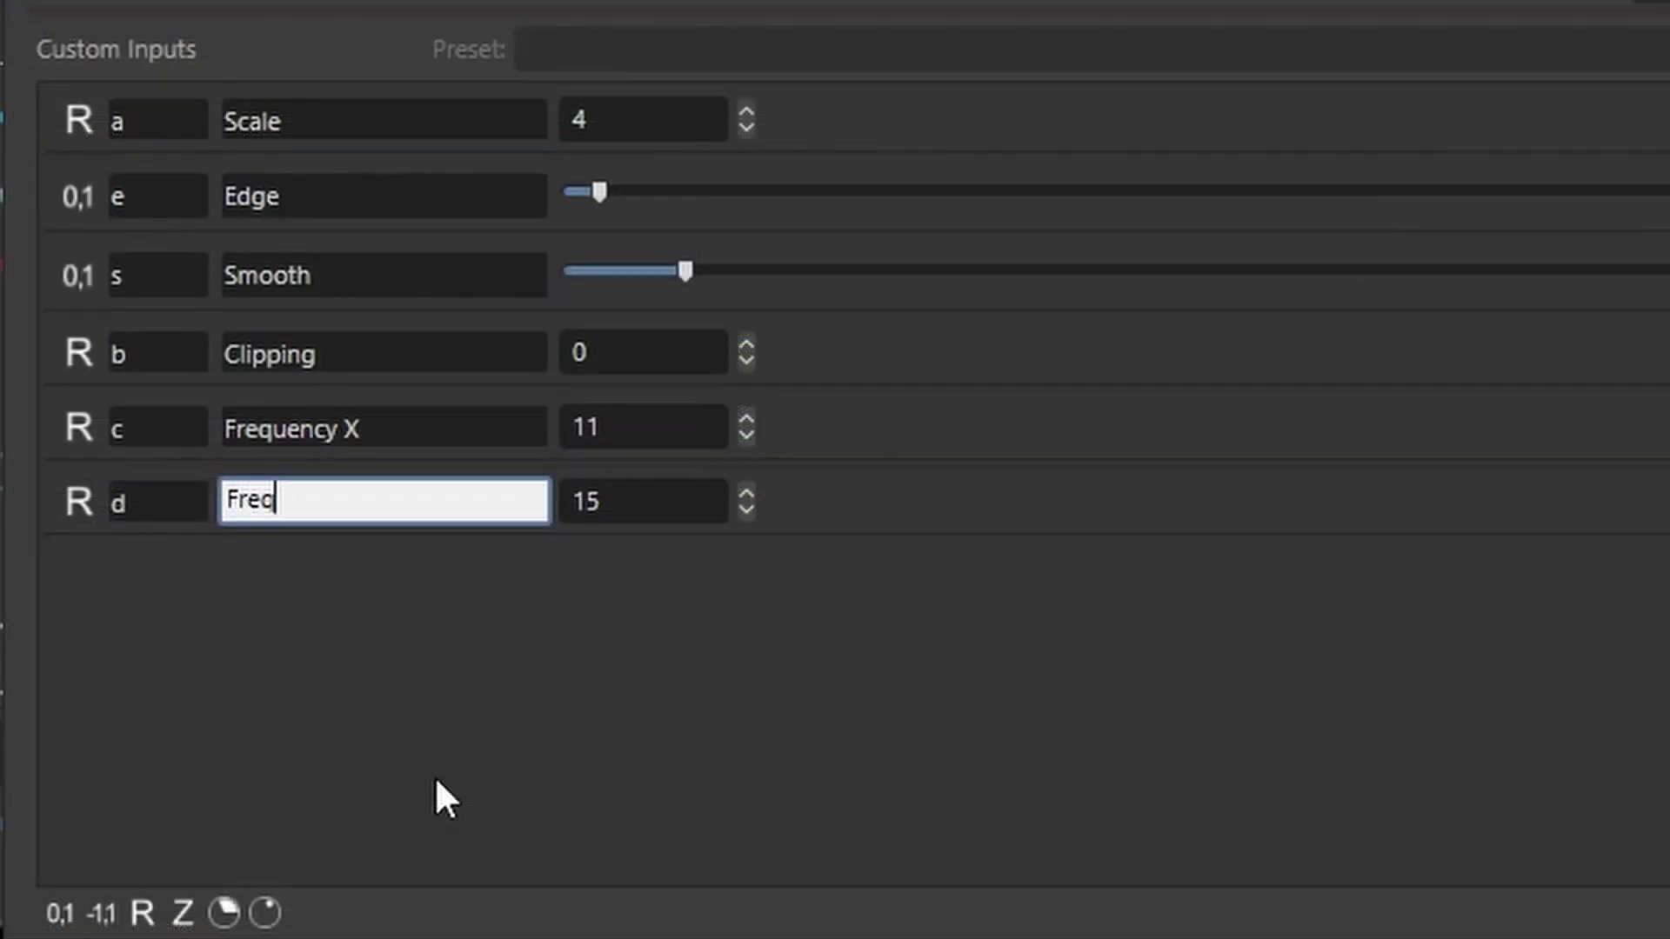
type("Y")
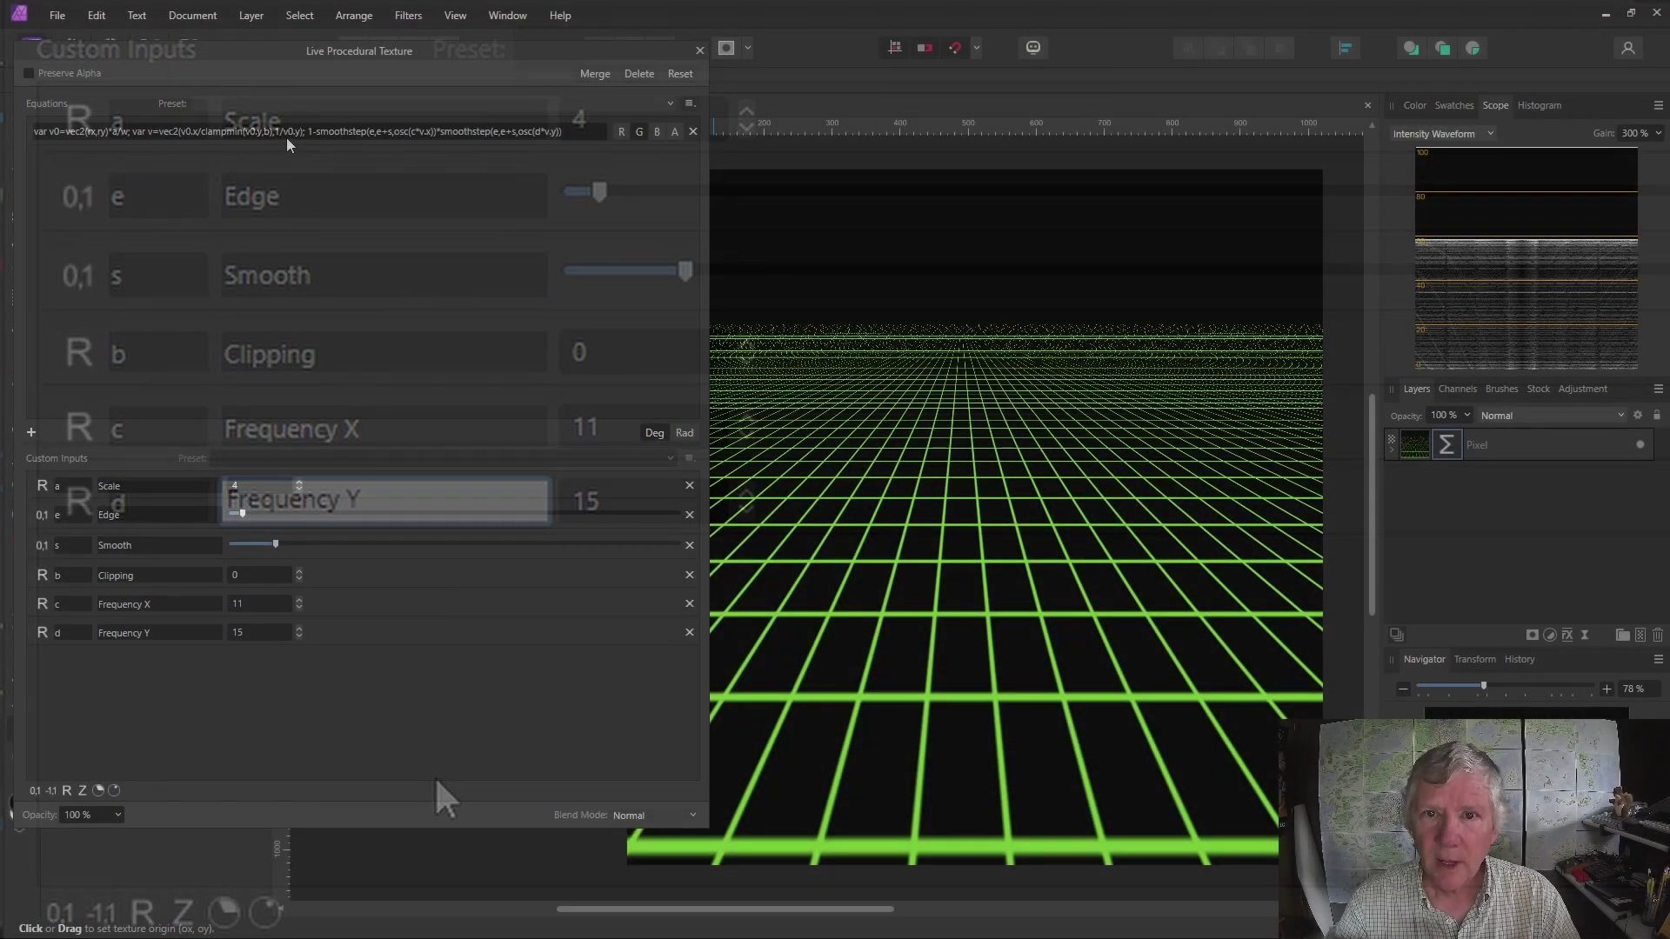
- Change the second component of vector v in the equation to 1/clampmin(v0.y,b)
left_click(287, 130)
left_click(287, 130)
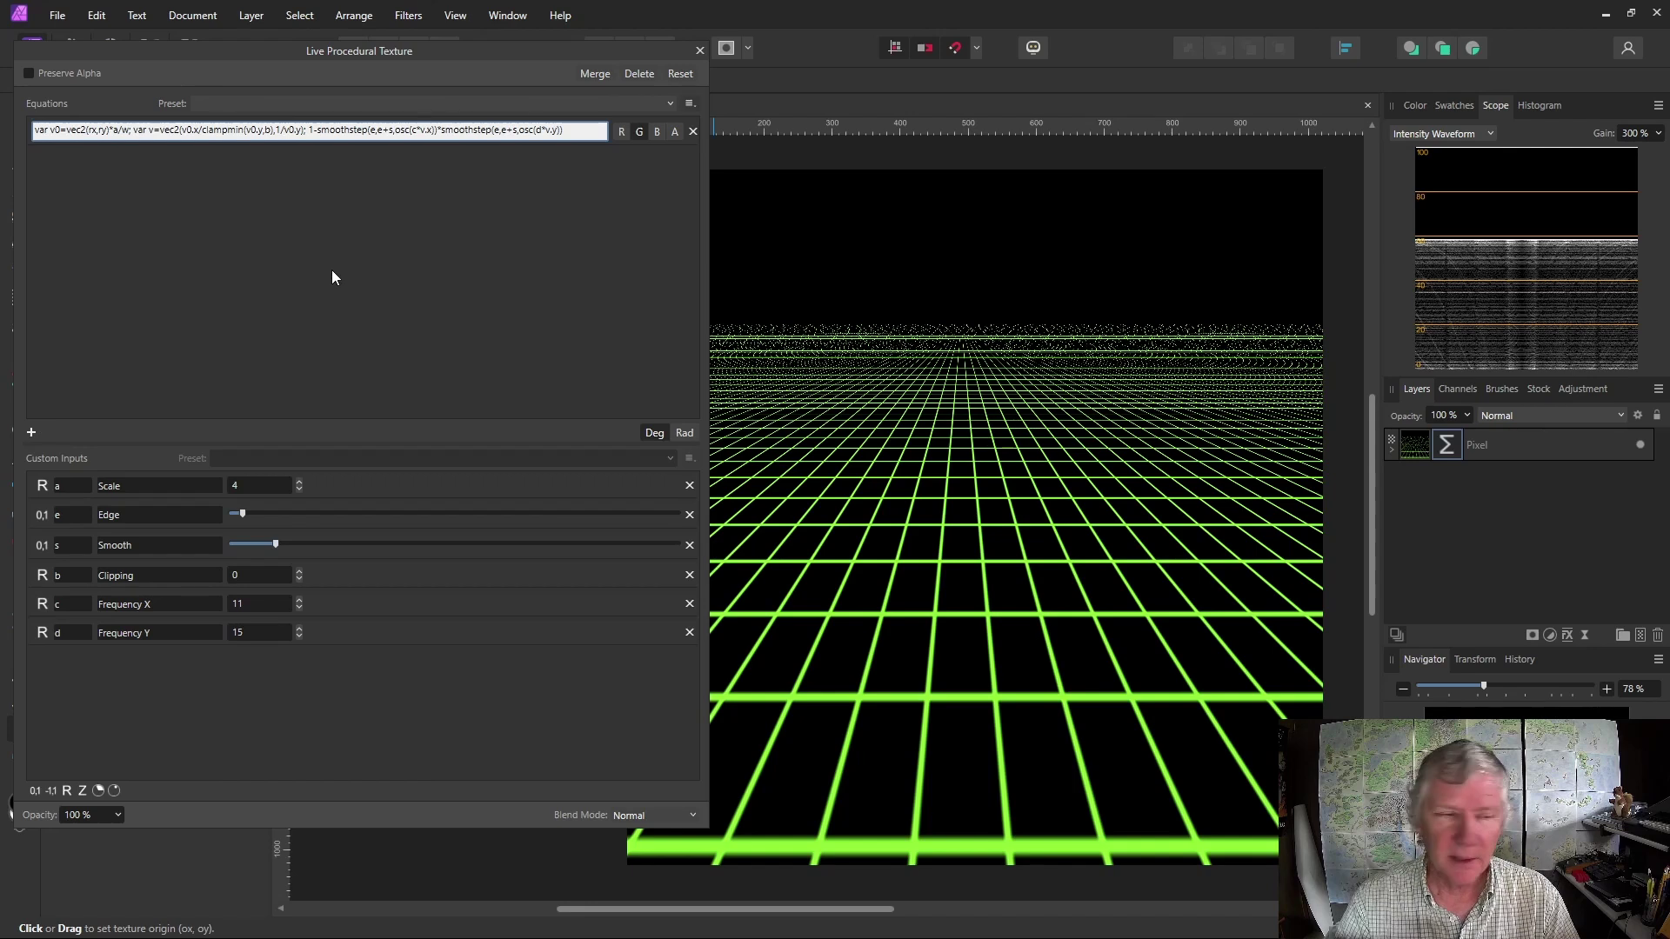
type("clamp")
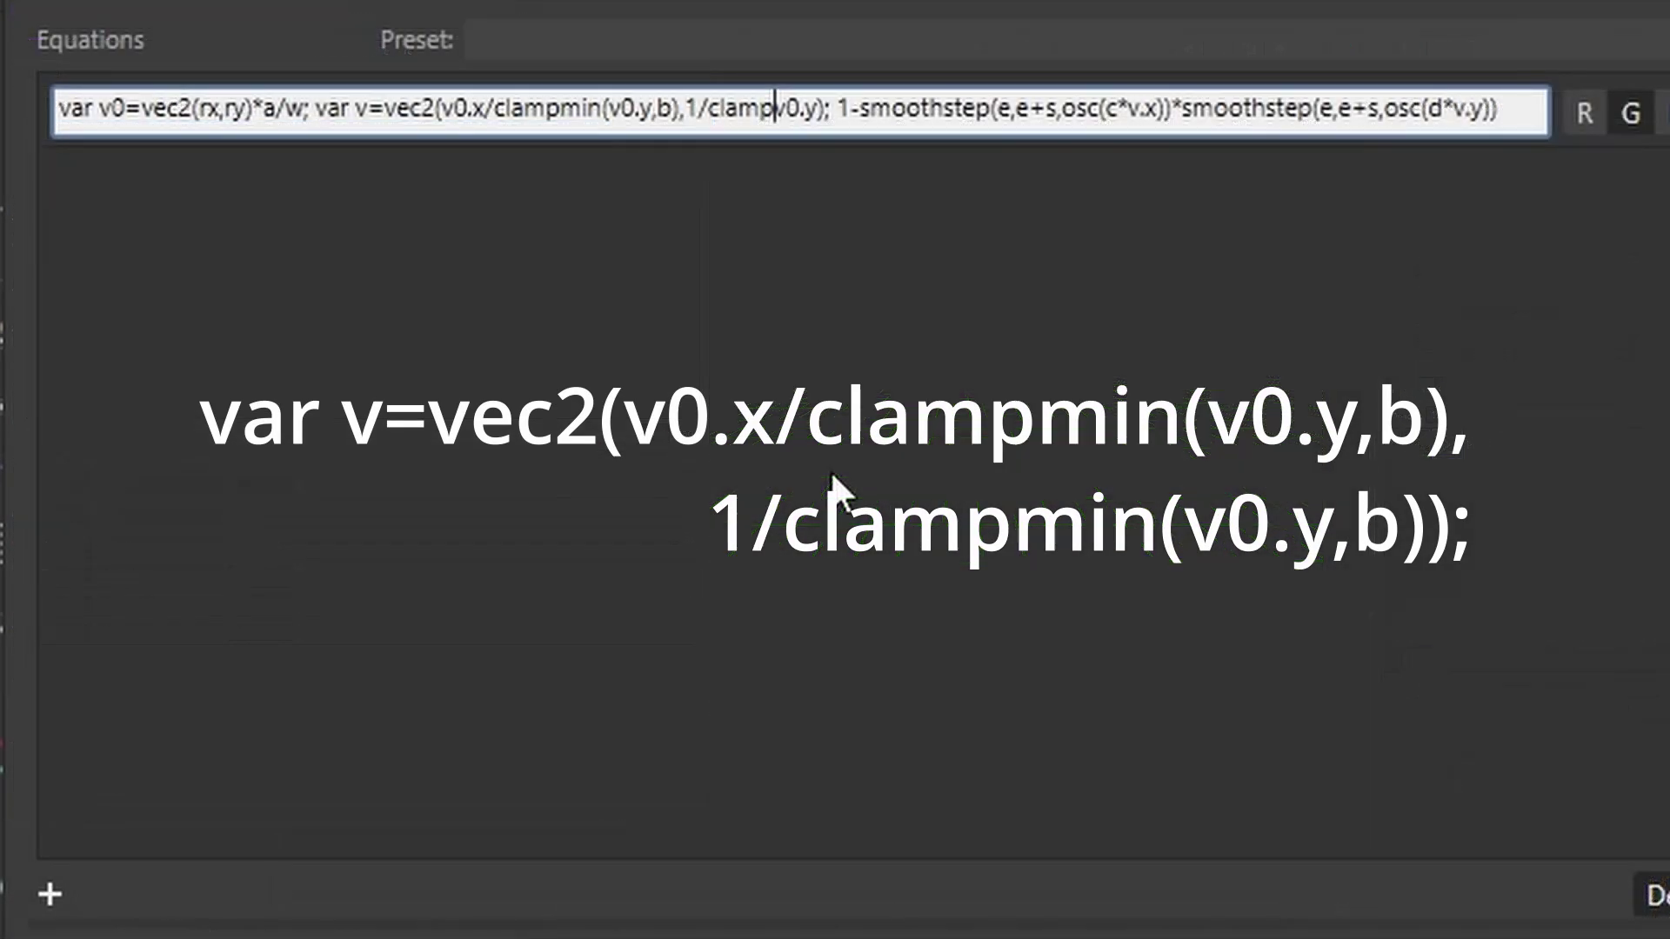
type("min")
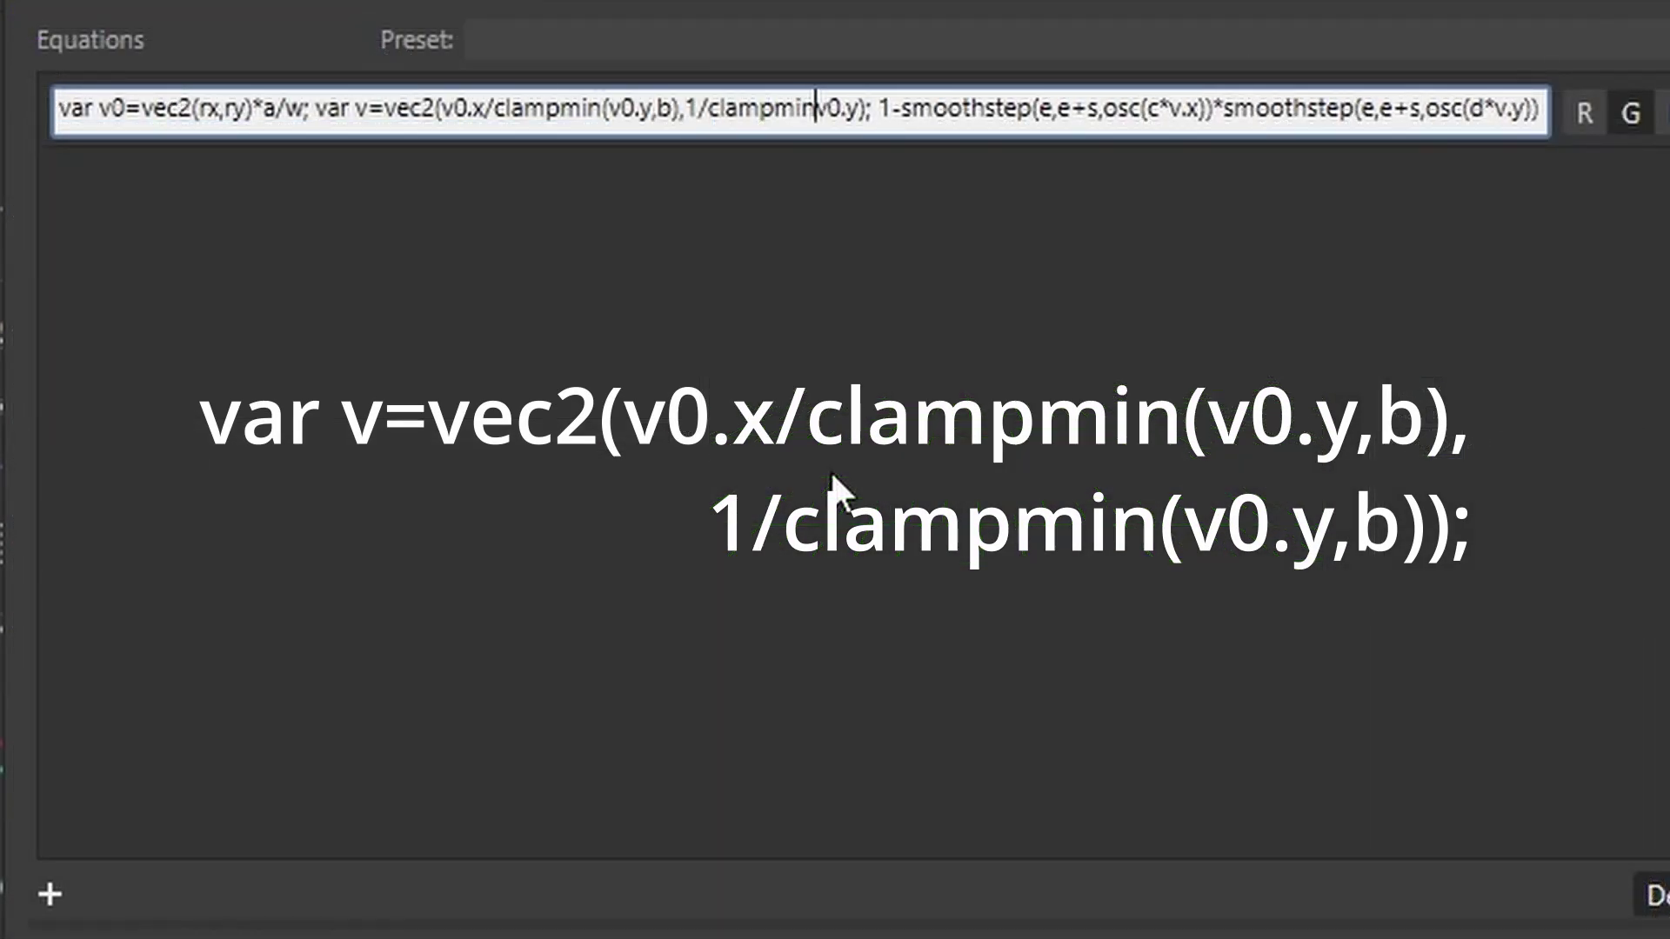
type("(")
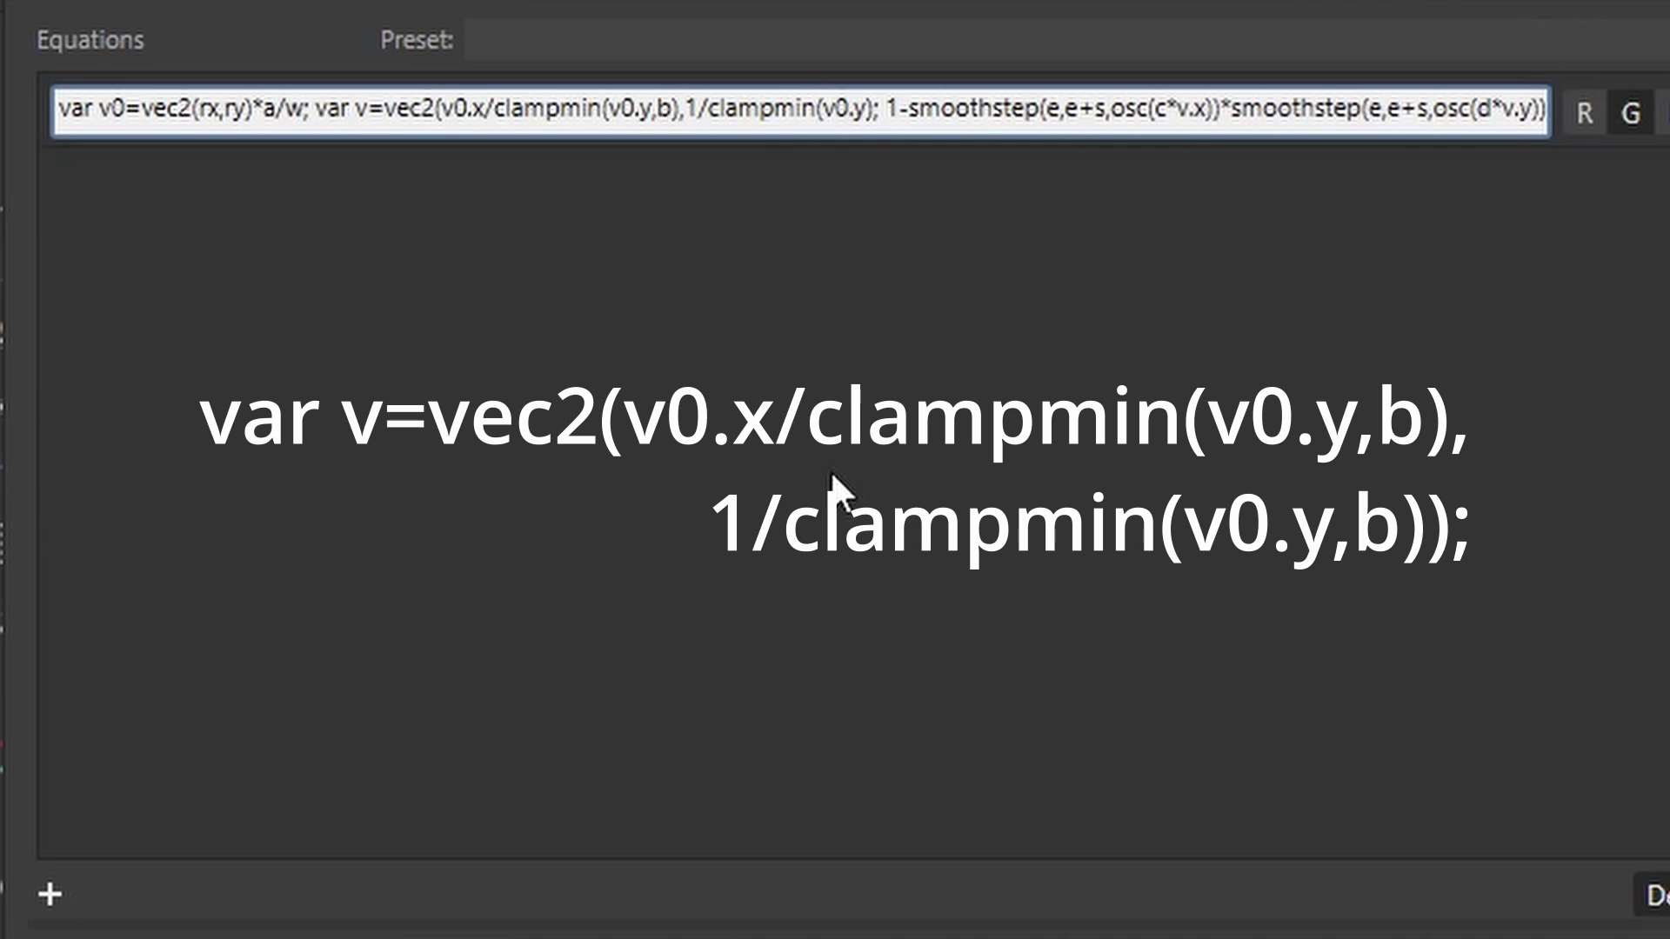
key("Right")
key("Right")
key("Right")
key("Right")
type(",b)")
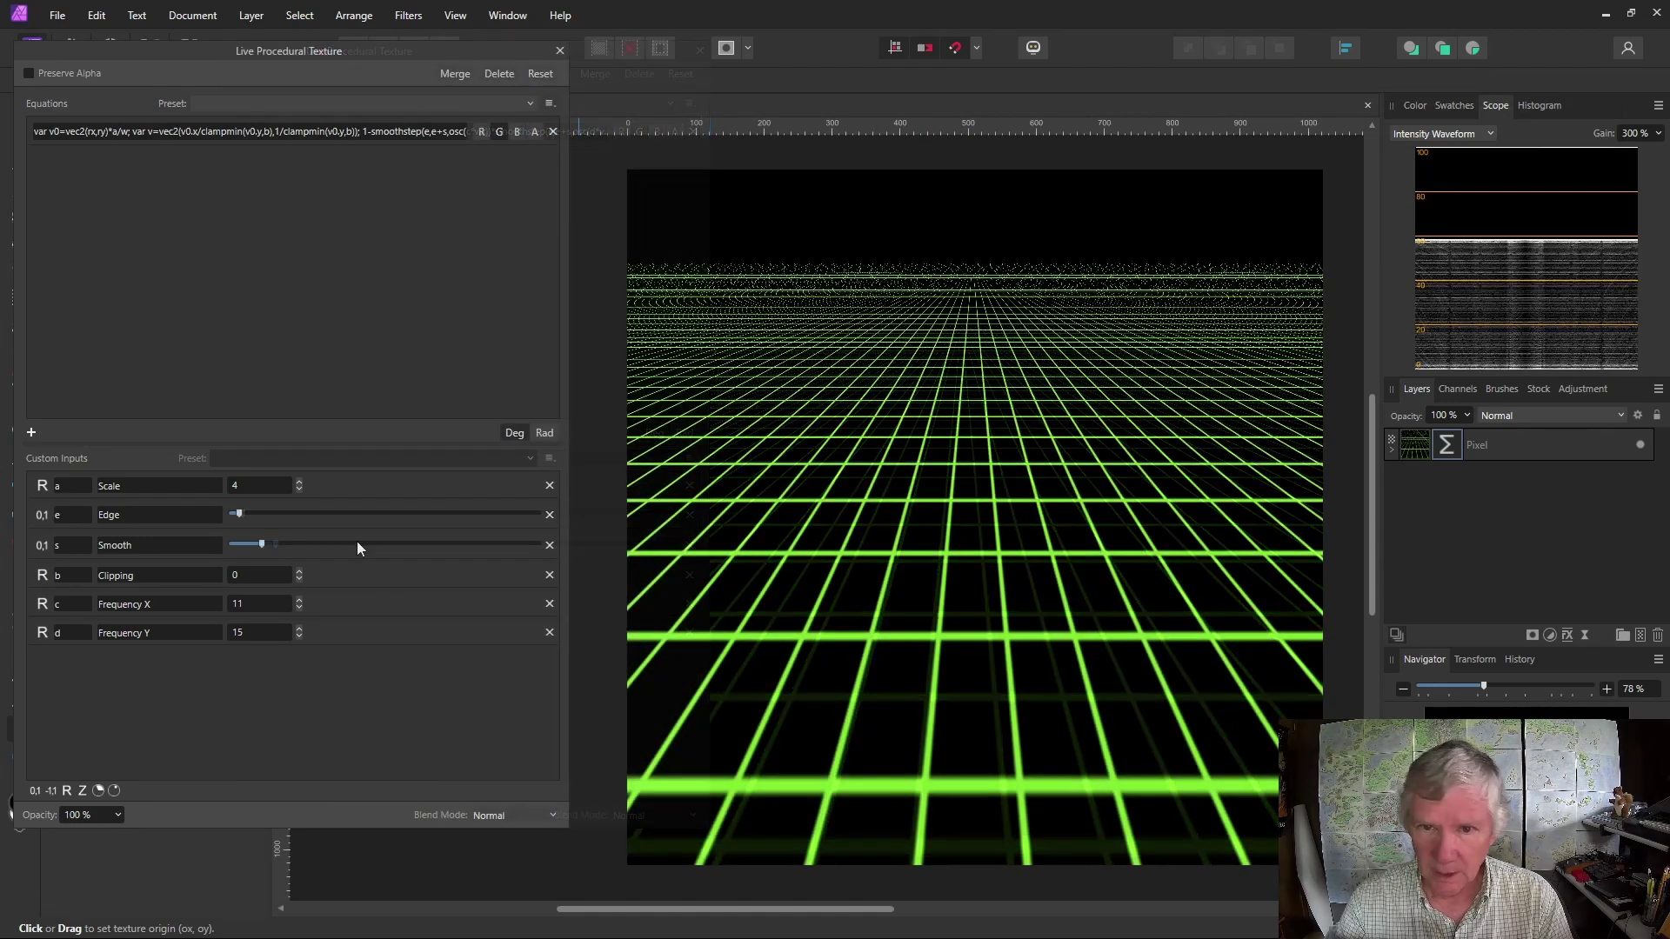
- Raise the Scale input to 51 and move the texture origin slightly lower on the canvas
left_click(299, 483)
left_click(299, 484)
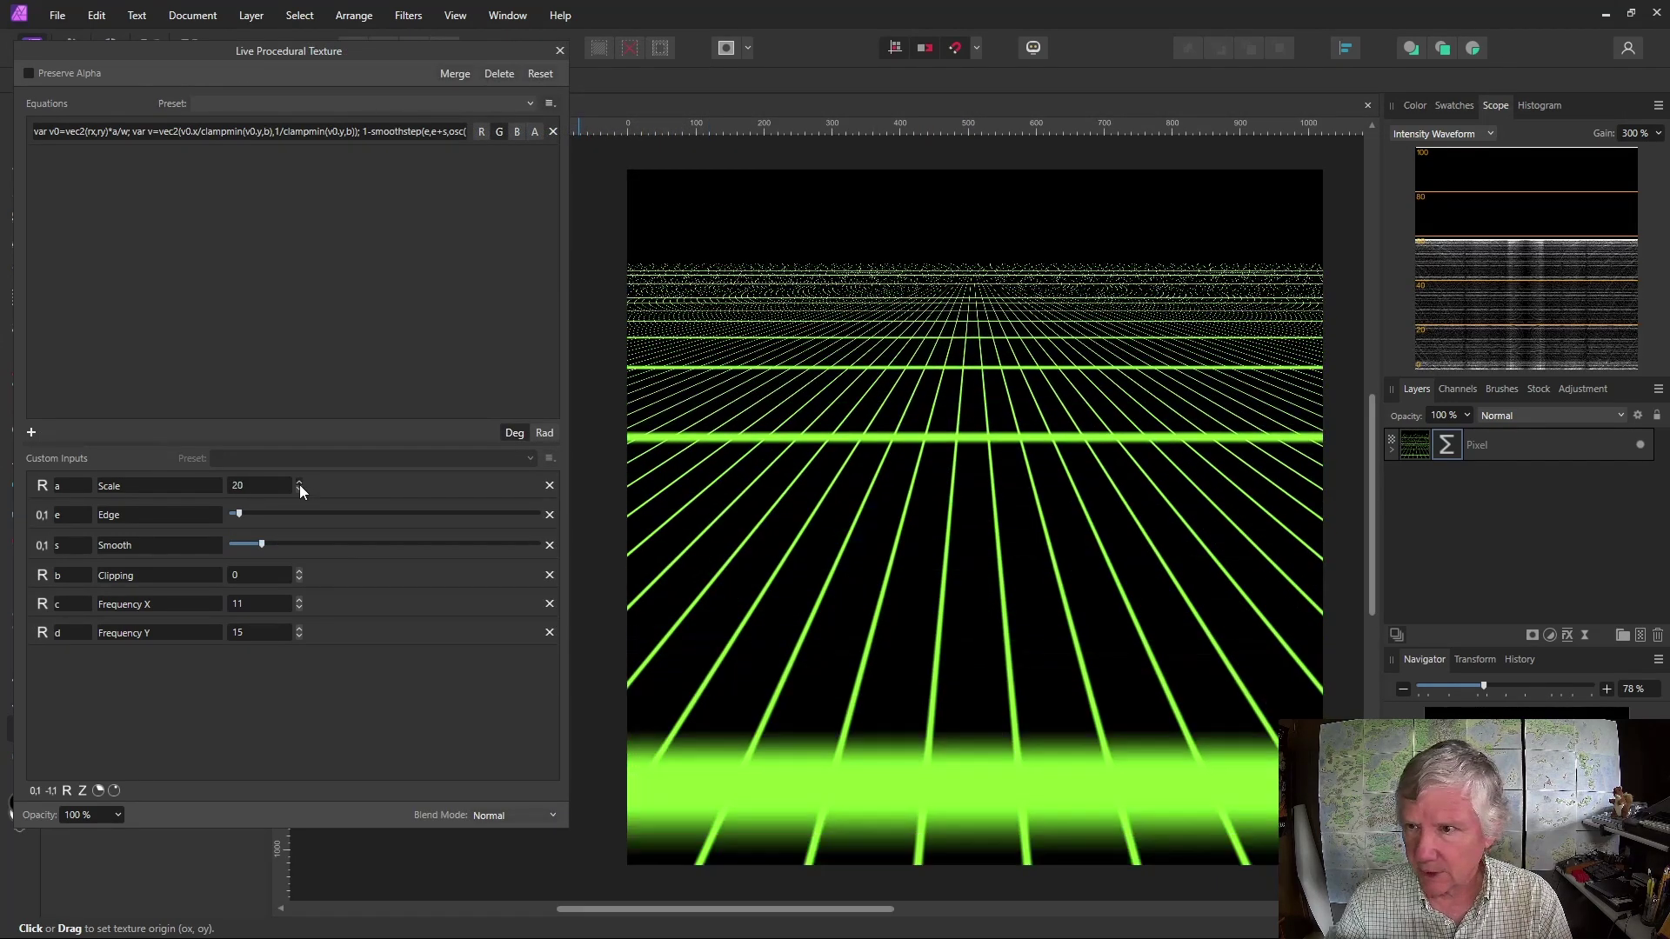
left_click(299, 484)
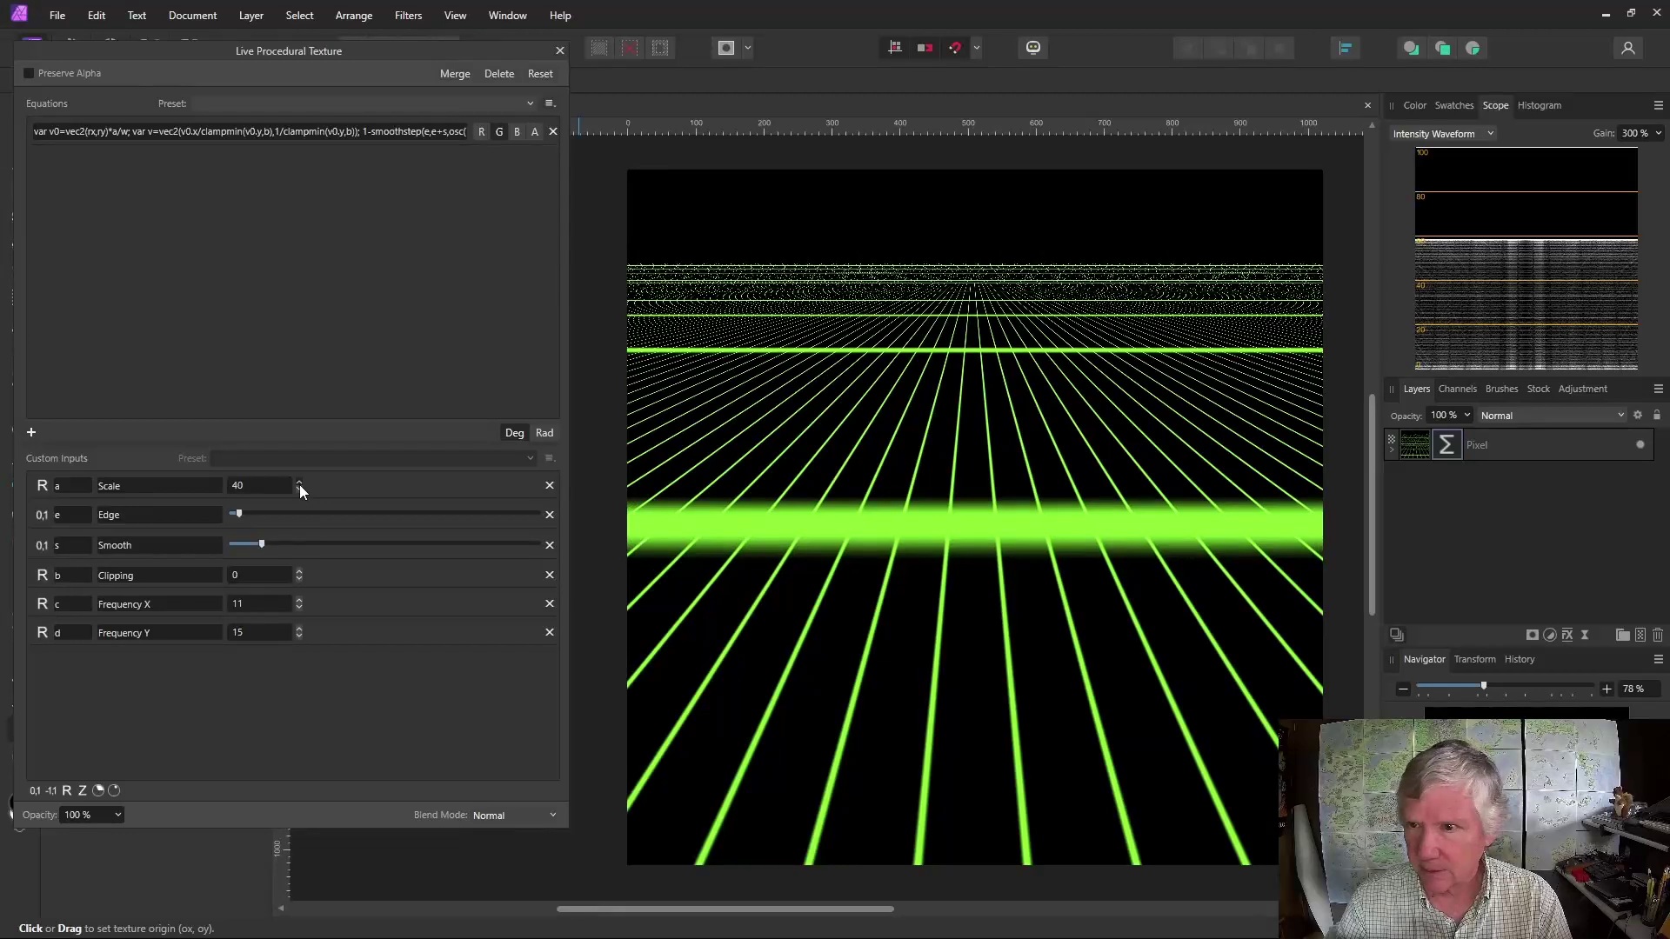
left_click_drag(887, 610, 678, 639)
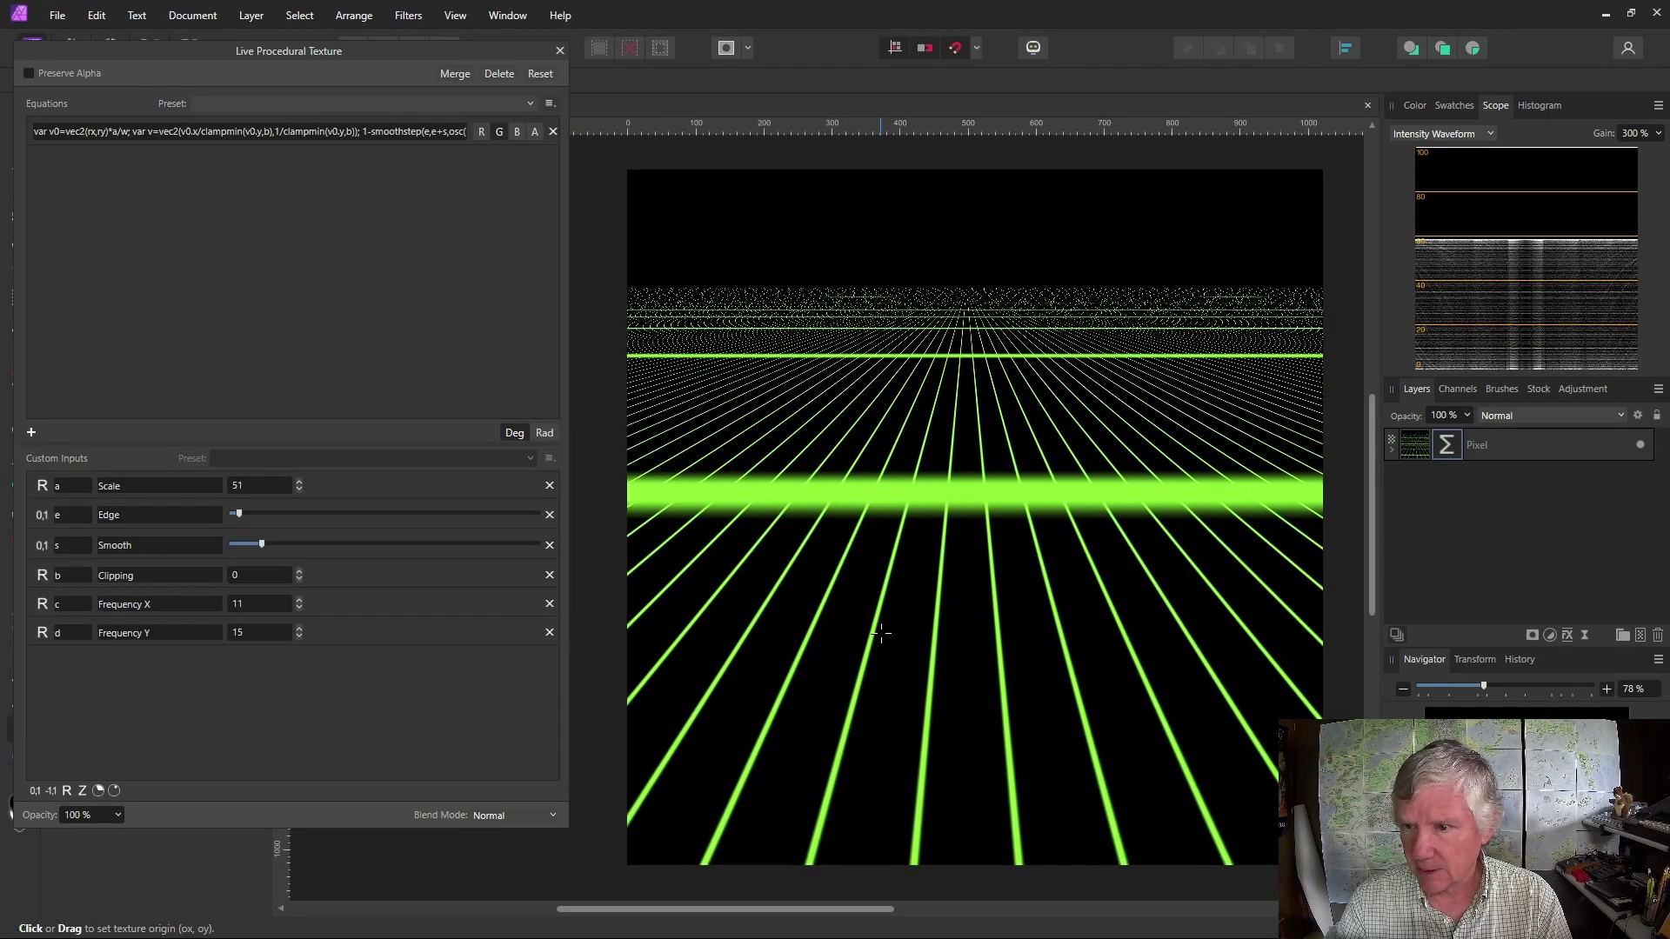
- Raise the Clipping input to 7
left_click(299, 570)
left_click(299, 571)
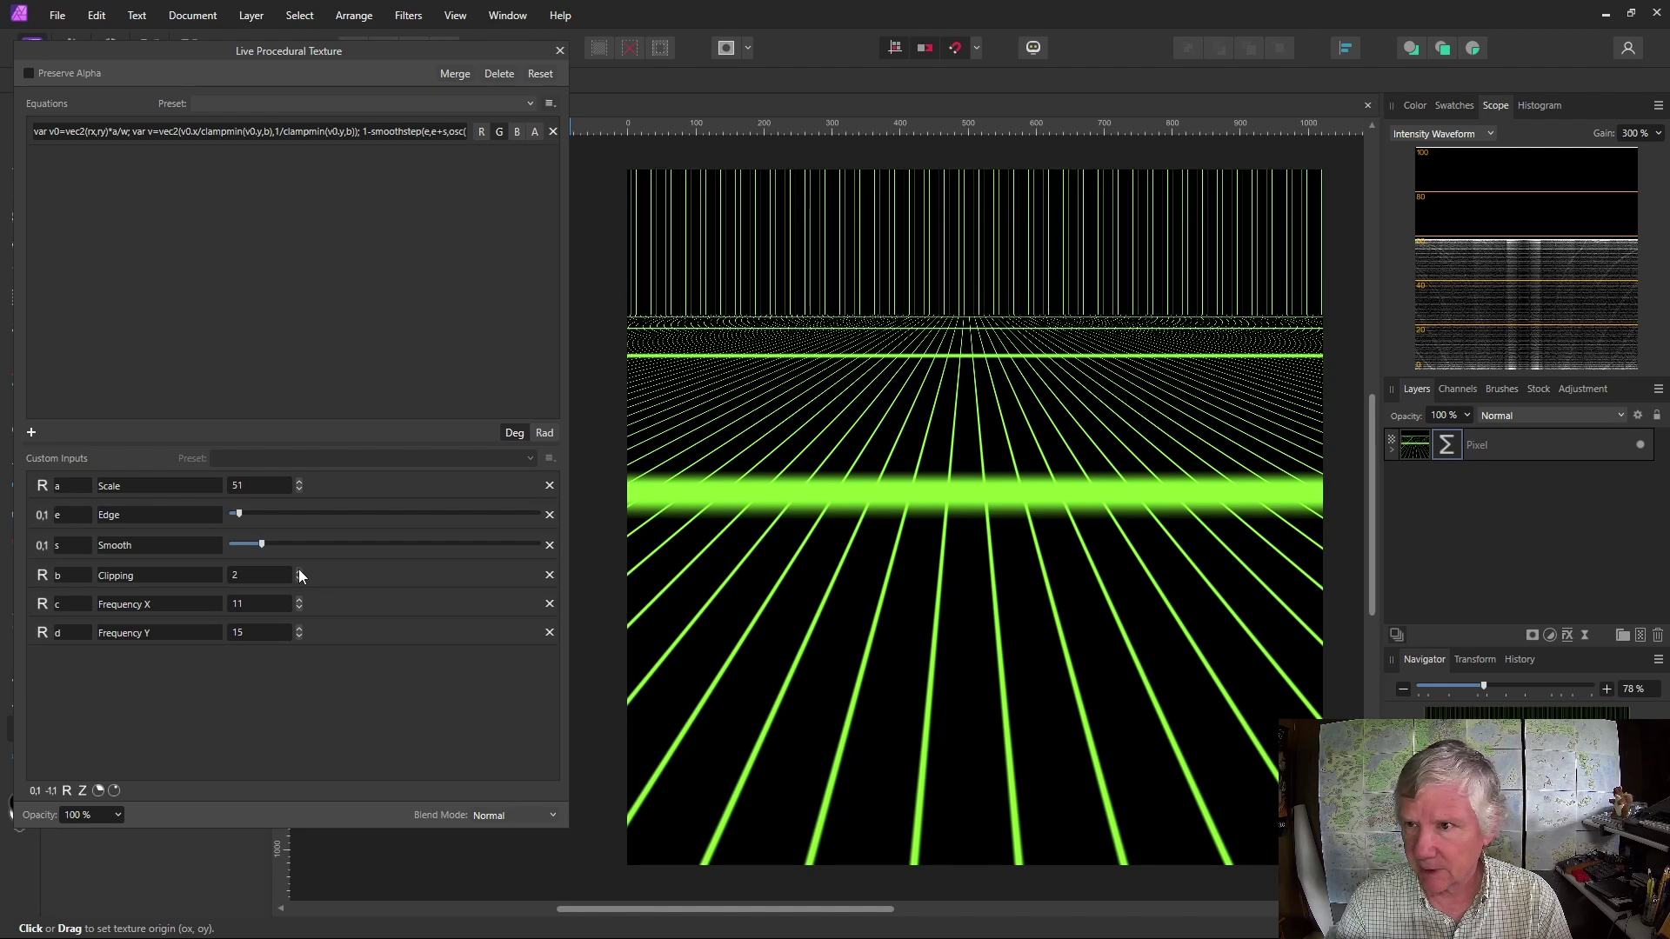
left_click(299, 570)
left_click(300, 571)
left_click(300, 570)
left_click(299, 571)
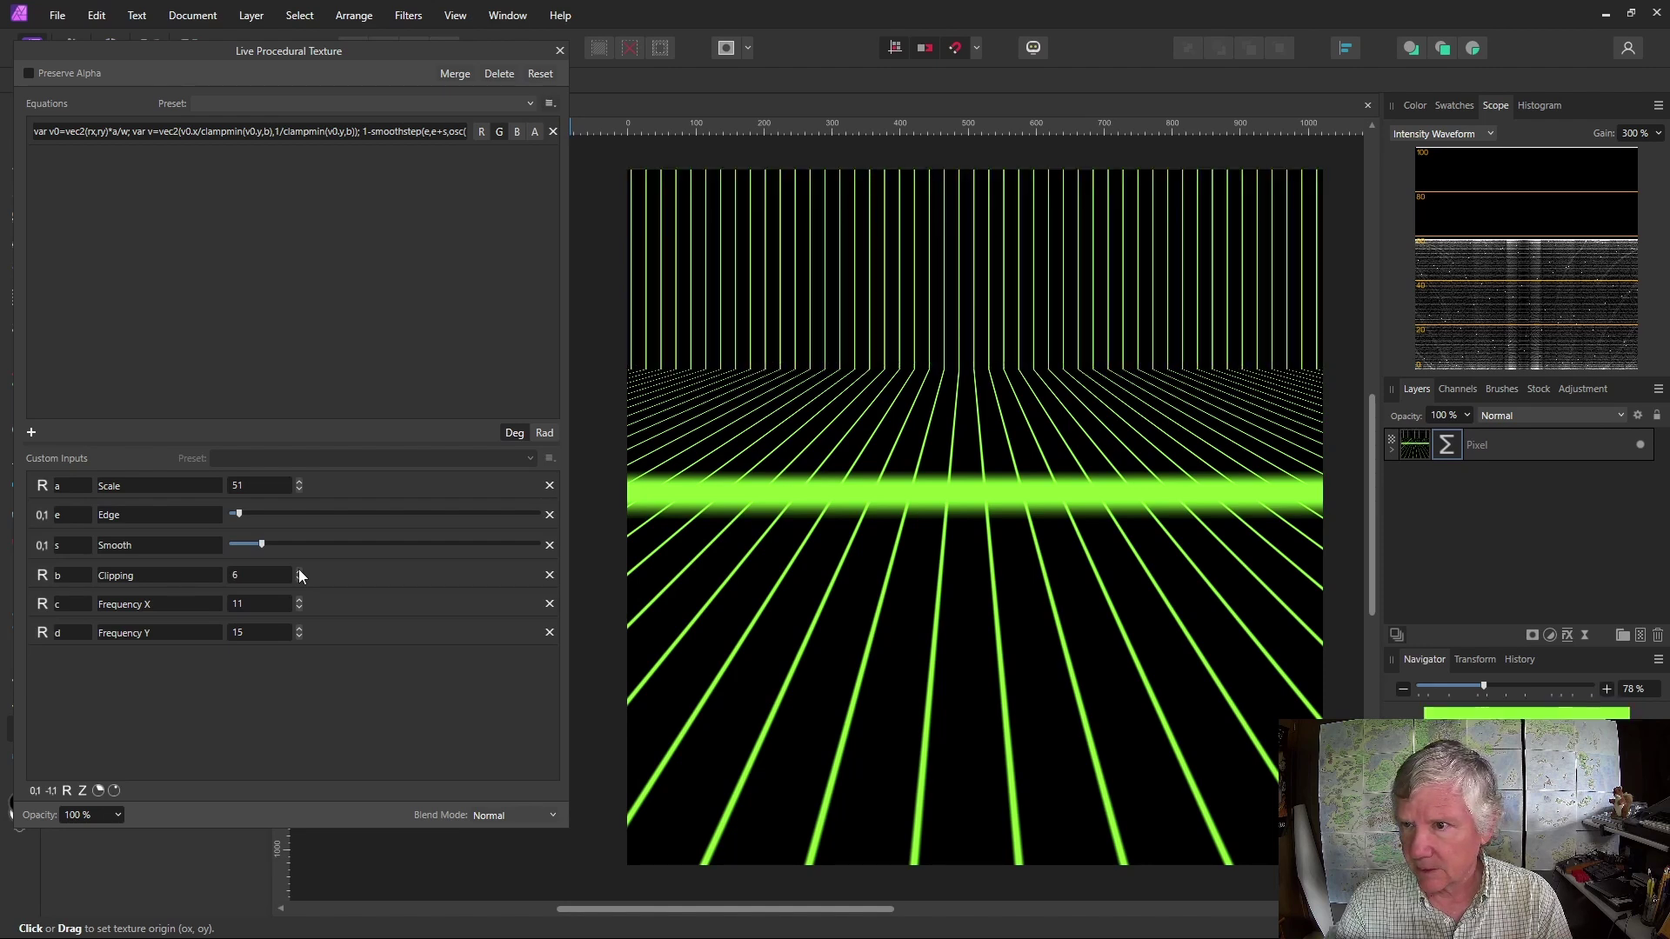
left_click(299, 571)
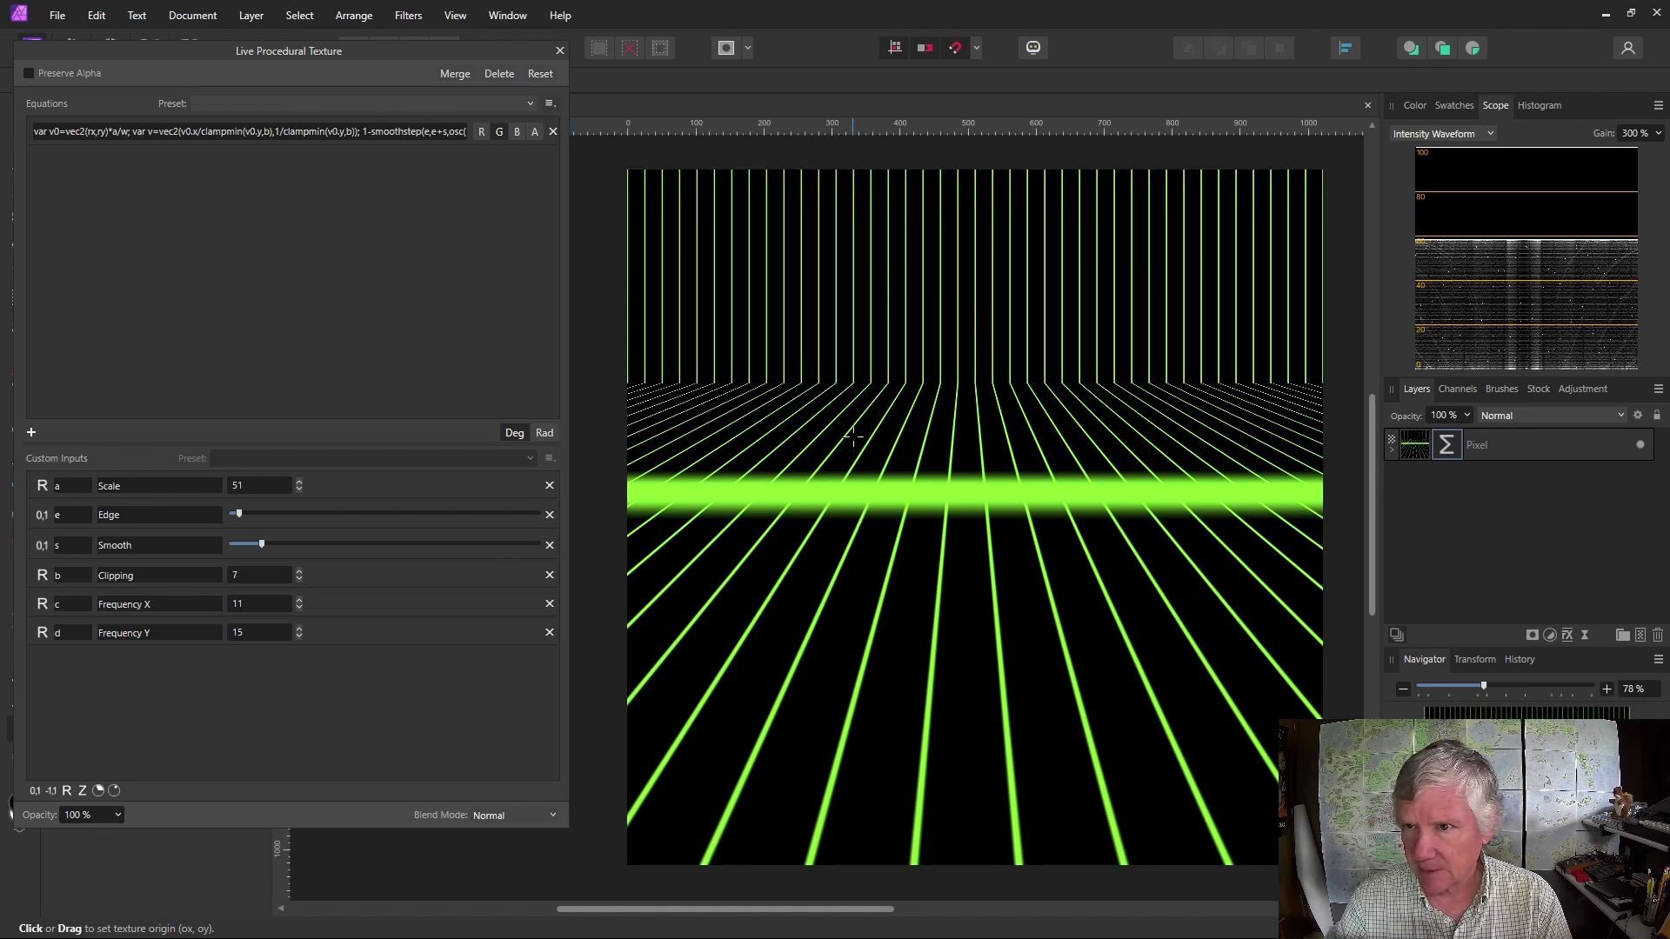
- Raise the Frequency Y input to about 260 to space the floor's horizontal lines more closely
left_click(299, 629)
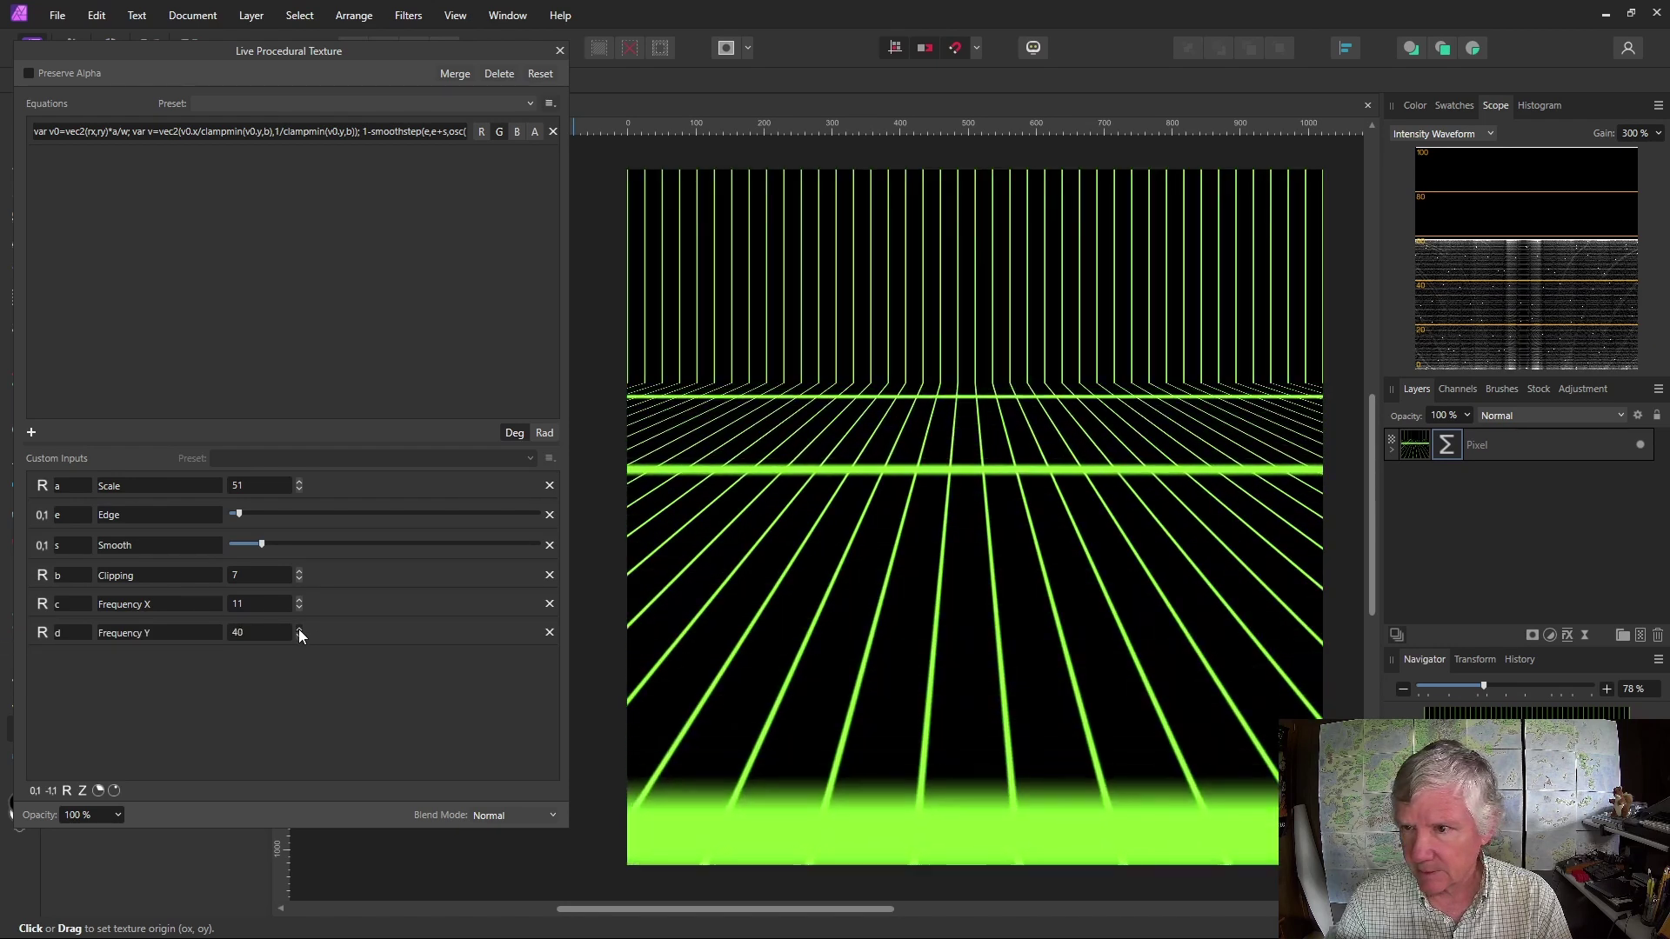
left_click_drag(299, 629, 299, 629)
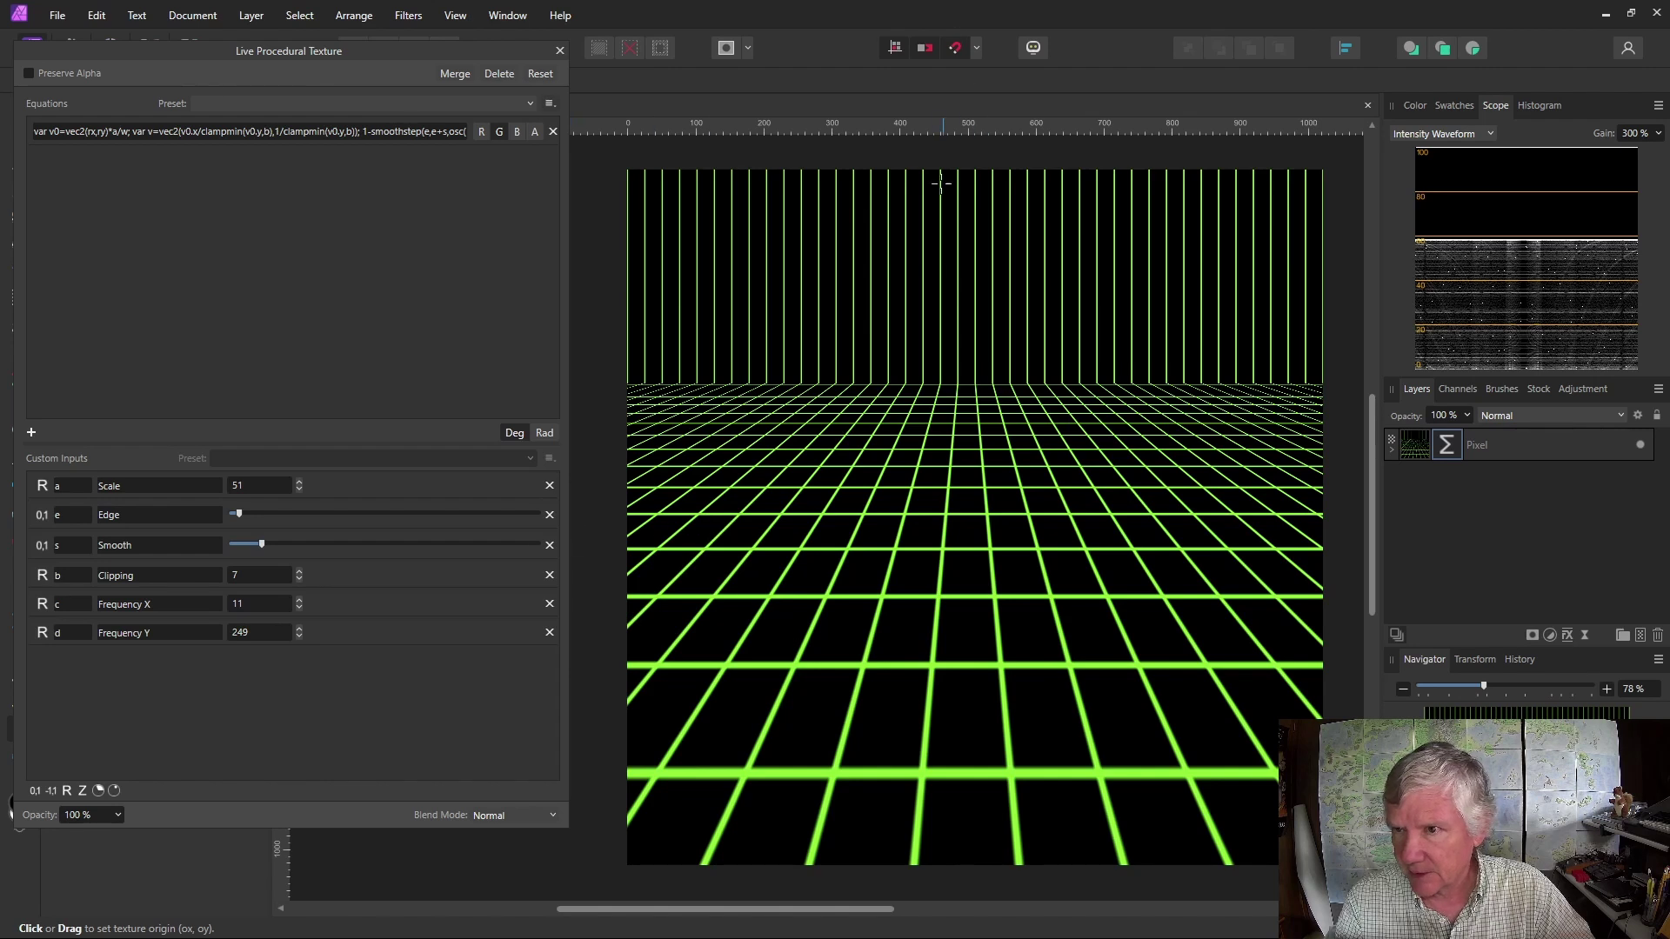
left_click_drag(299, 628, 298, 628)
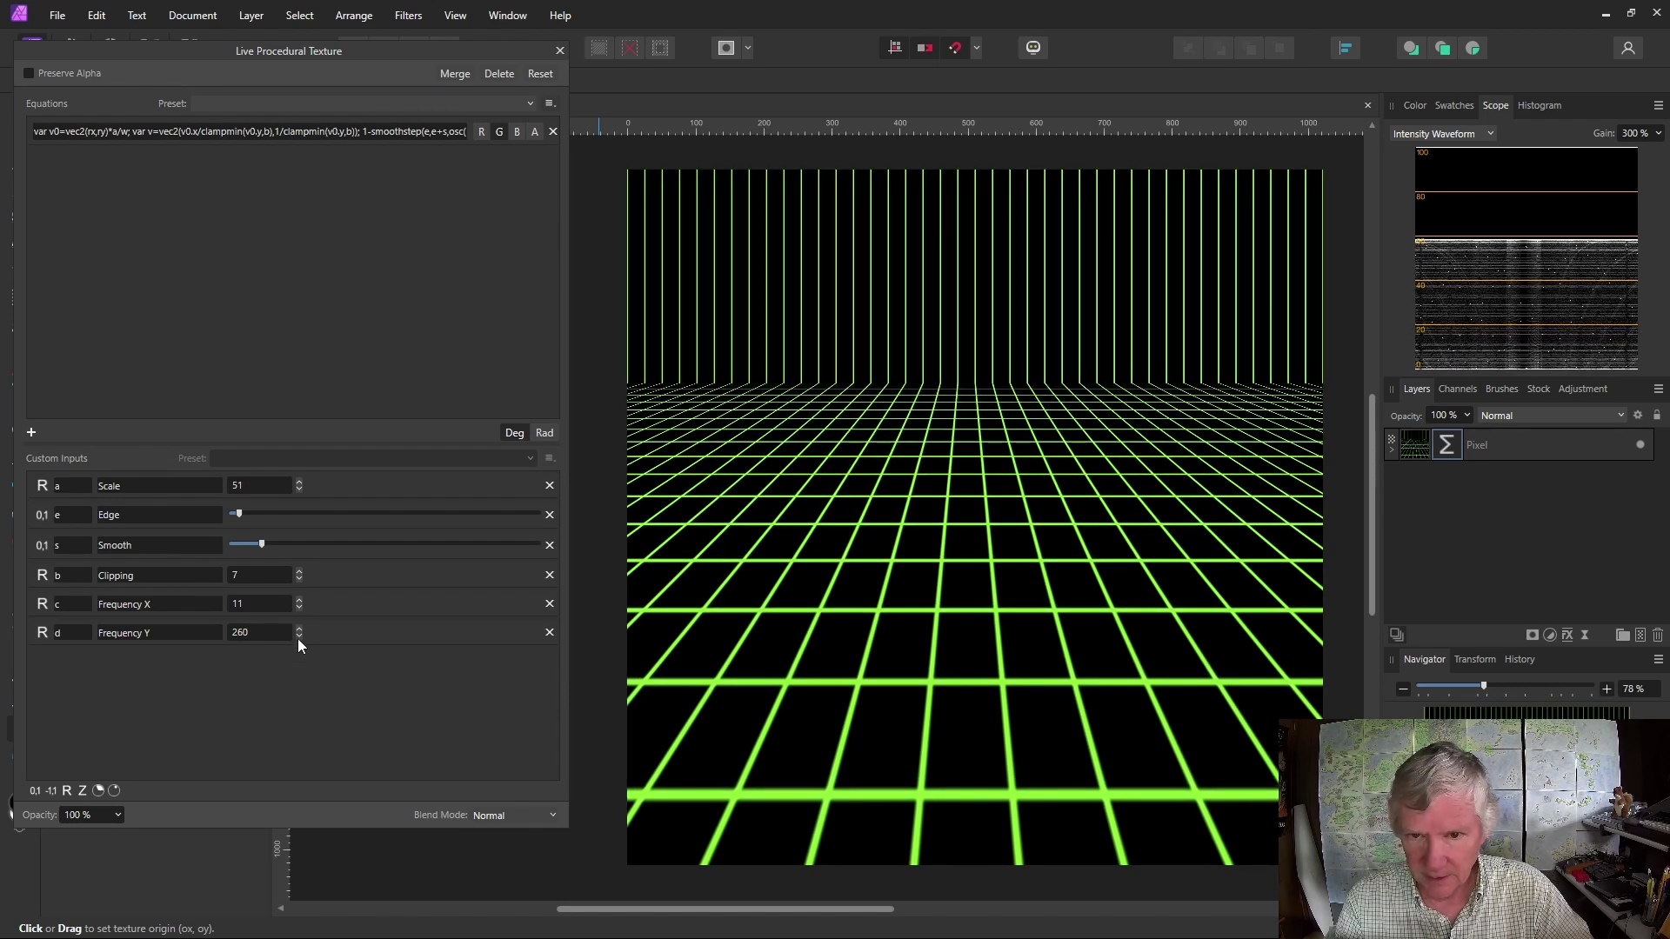
left_click(297, 637)
left_click(298, 637)
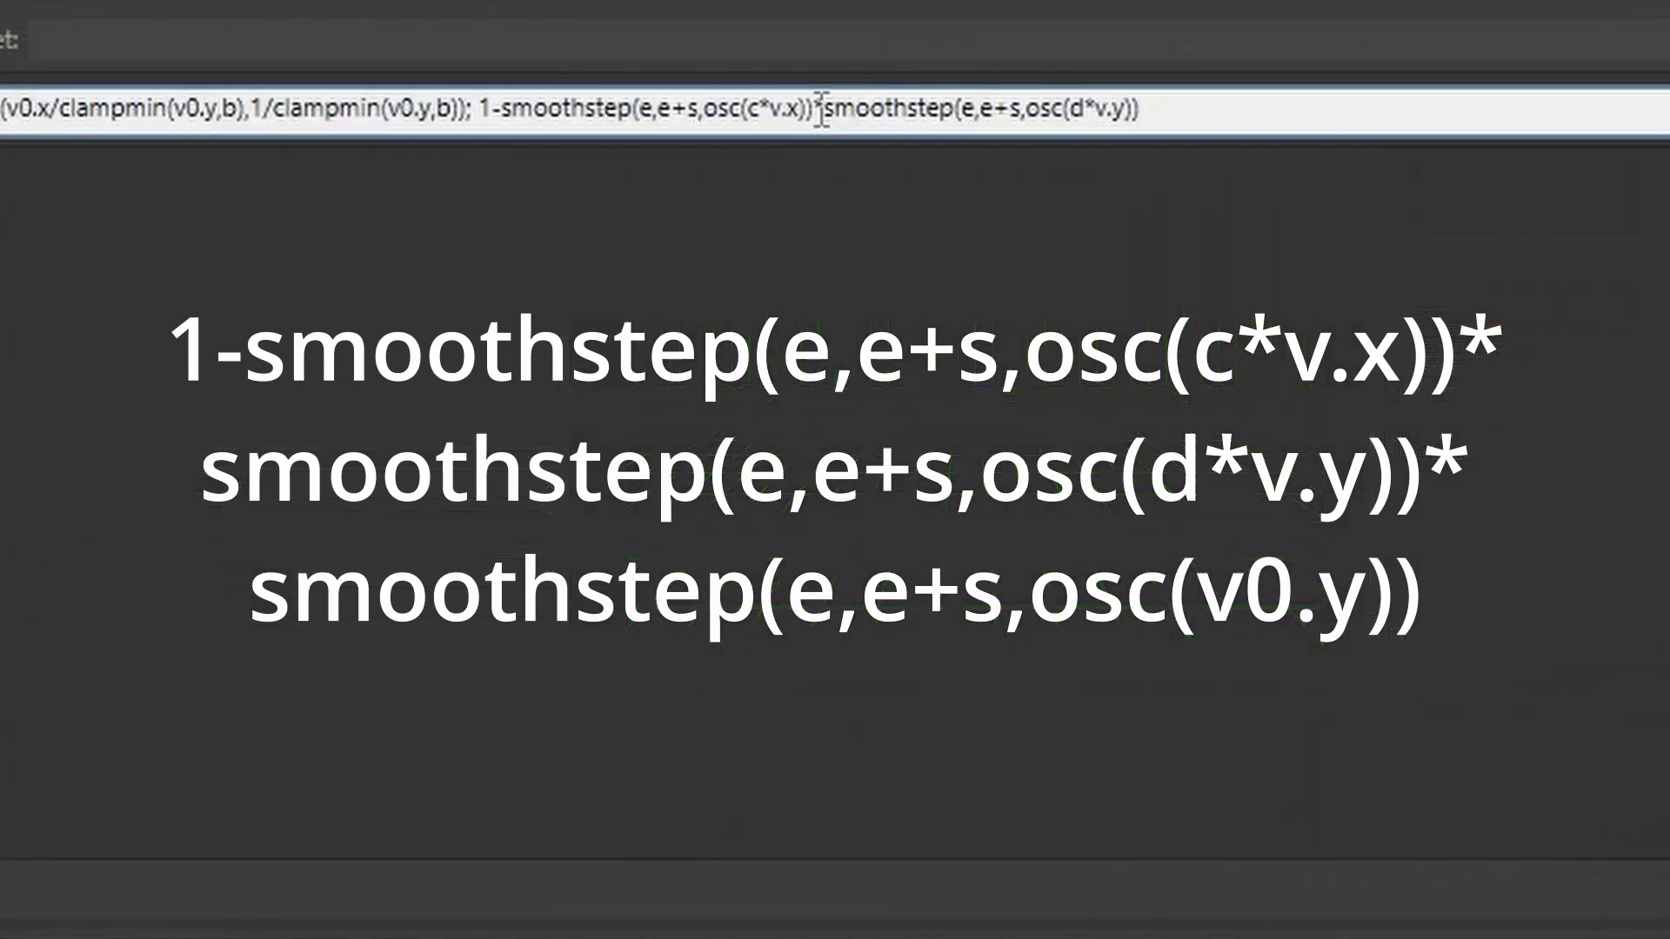
- Append a third factor *smoothstep(e,e+s,osc(v0.y)) to the end of the equation by duplicating the second smoothstep factor and replacing d*v with v0
left_click_drag(821, 109, 1160, 138)
key("ctrl+c")
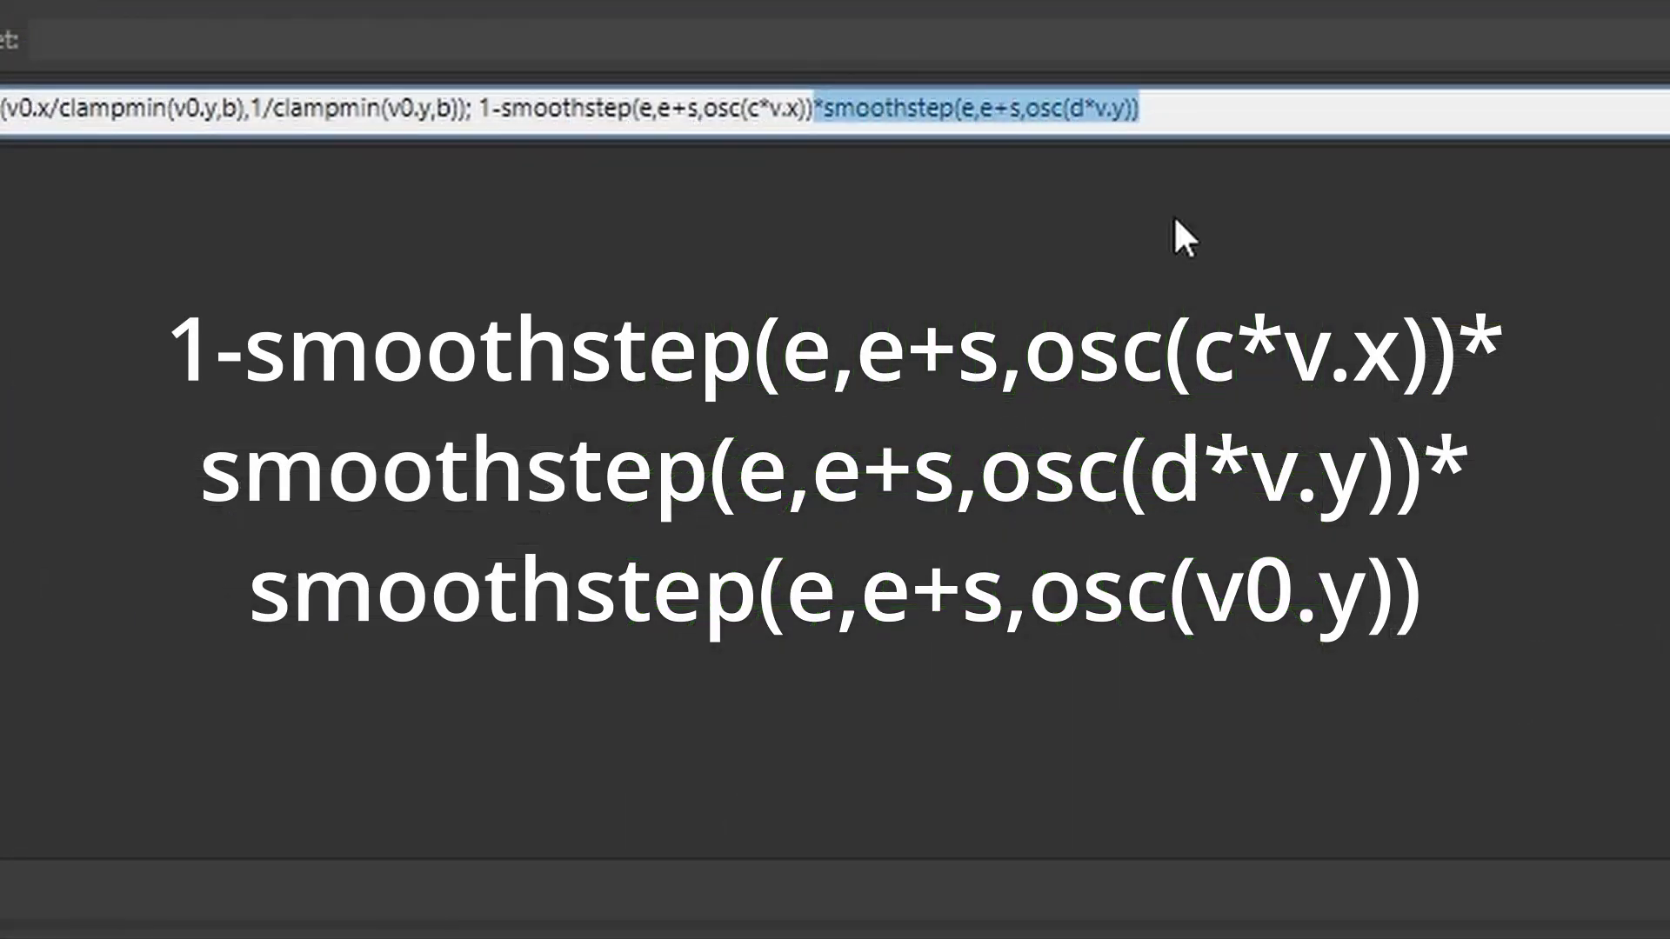
left_click(1203, 104)
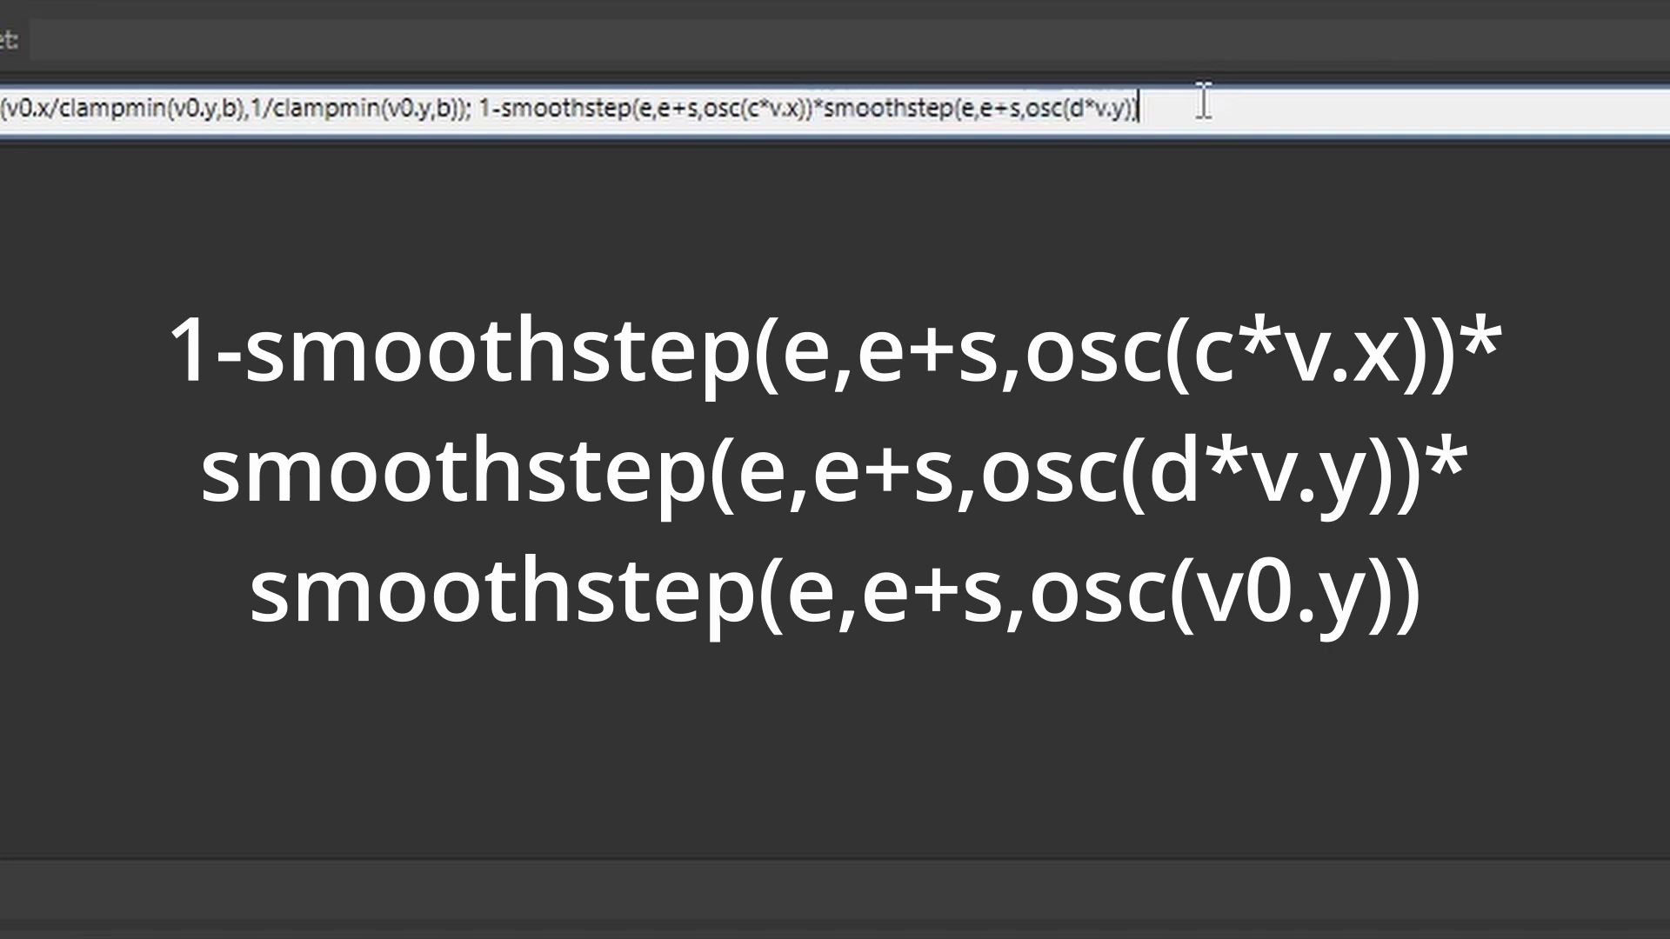
key("ctrl+v")
key("Return")
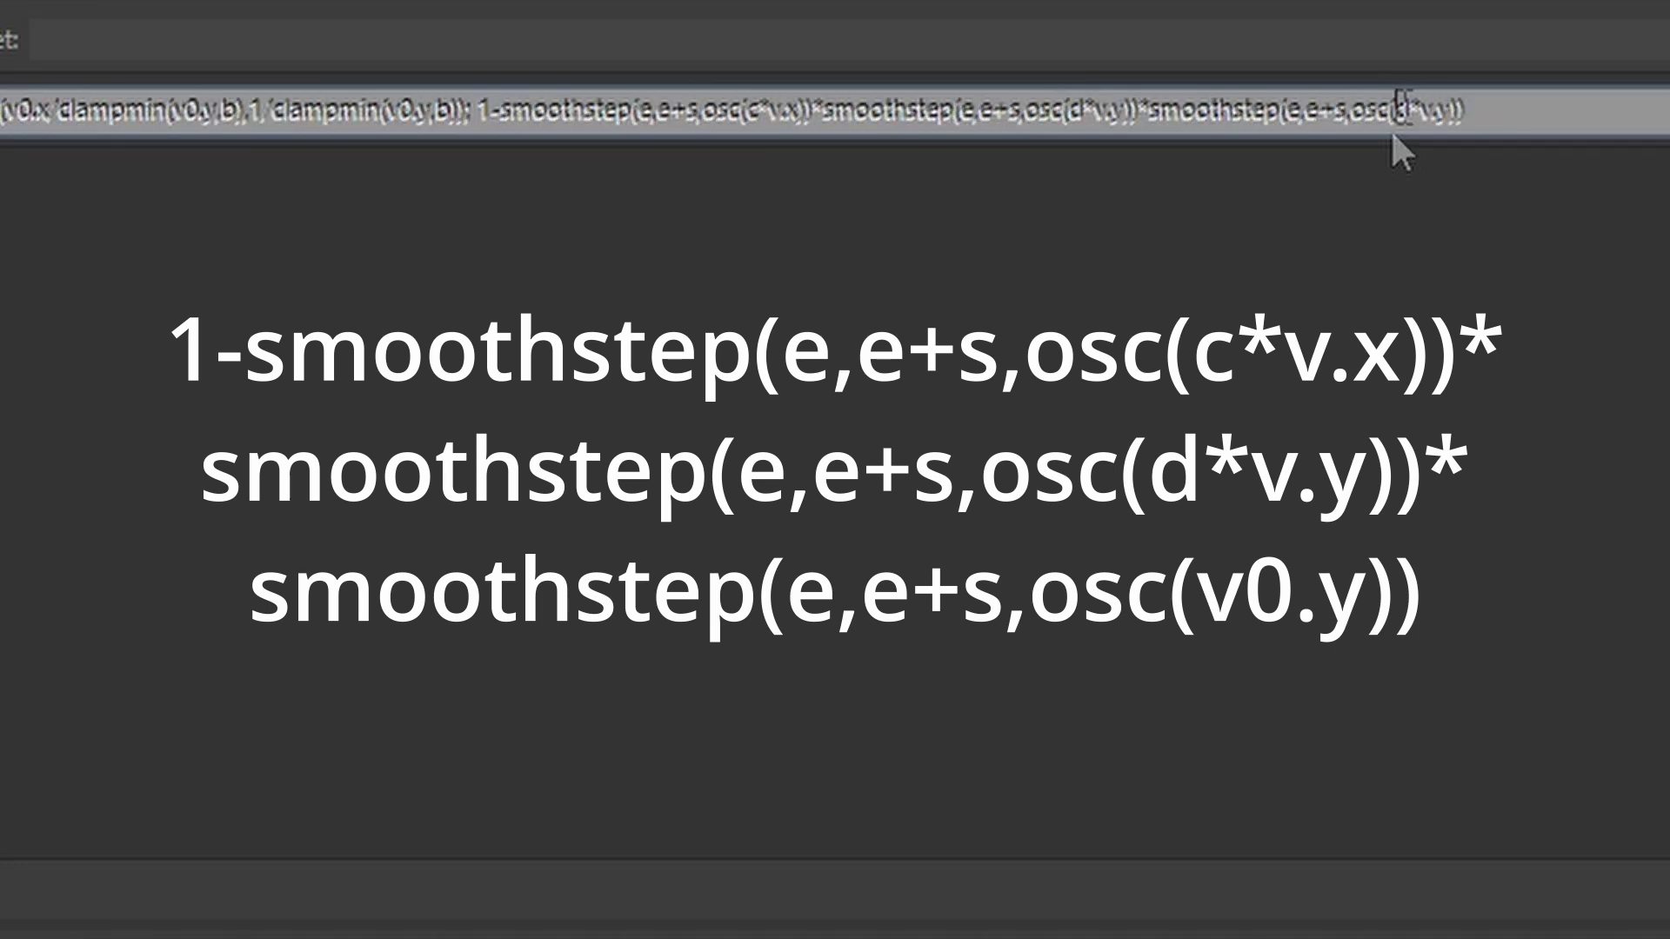
left_click_drag(1395, 112, 1437, 111)
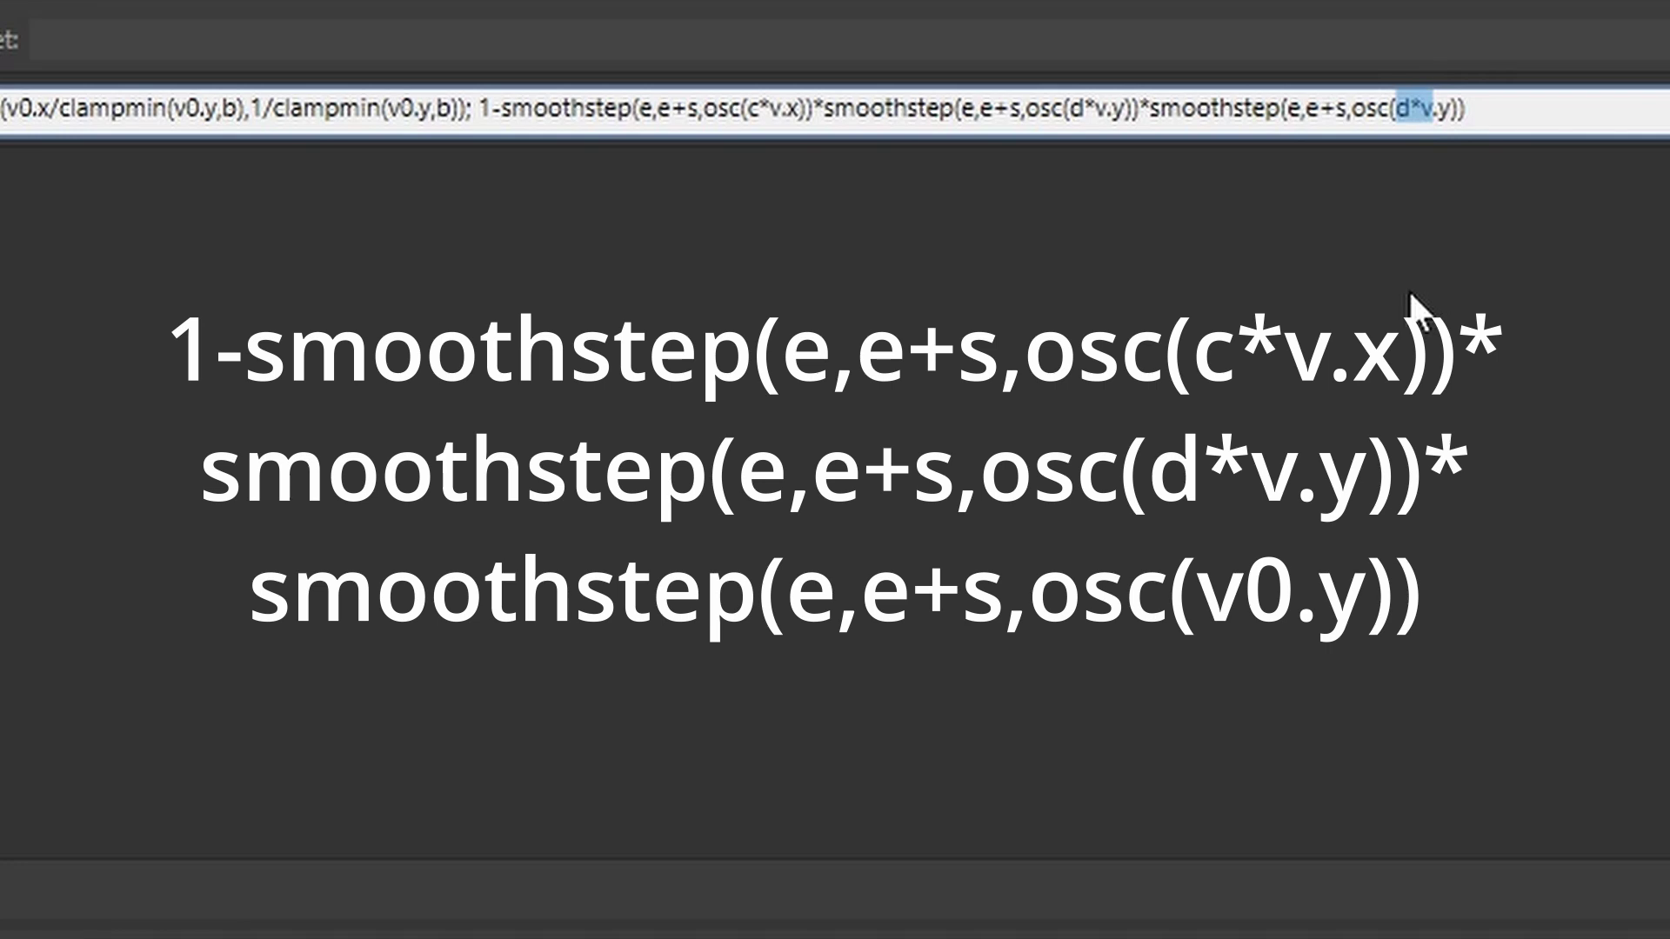
type("v0=vec2(rx,ry)*a/w; var v=vec2")
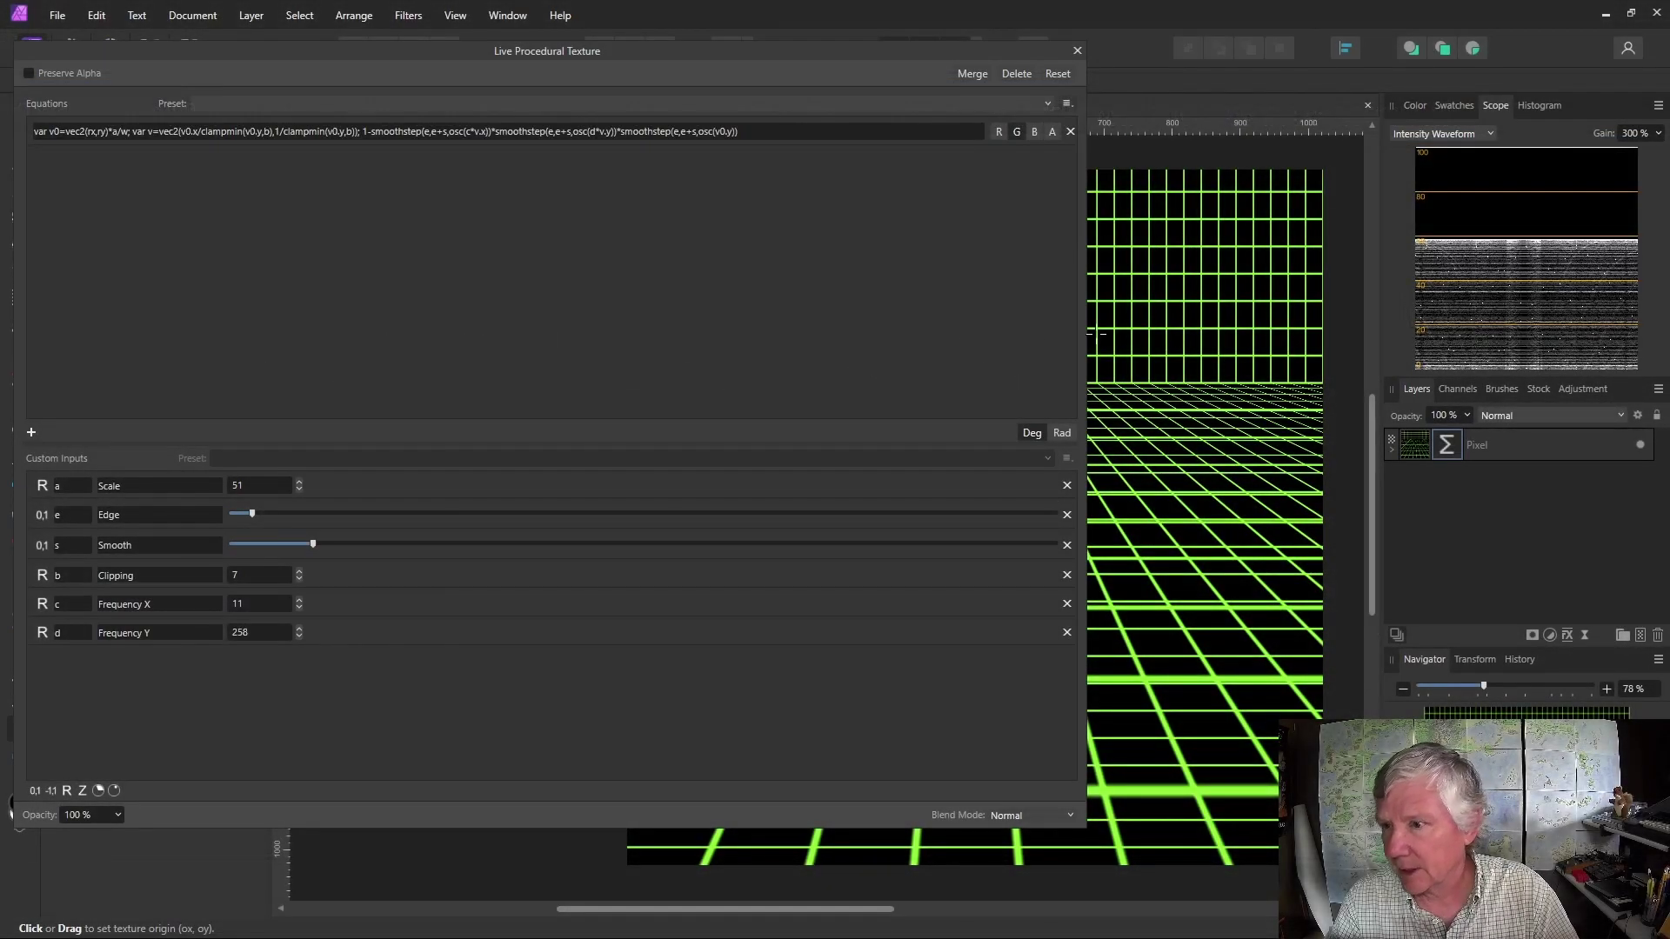
- Replace v0.y inside the third smoothstep's osc function with clampmax(v0.y,10*i) to limit where the wall's horizontal lines extend
left_click_drag(1085, 316, 746, 318)
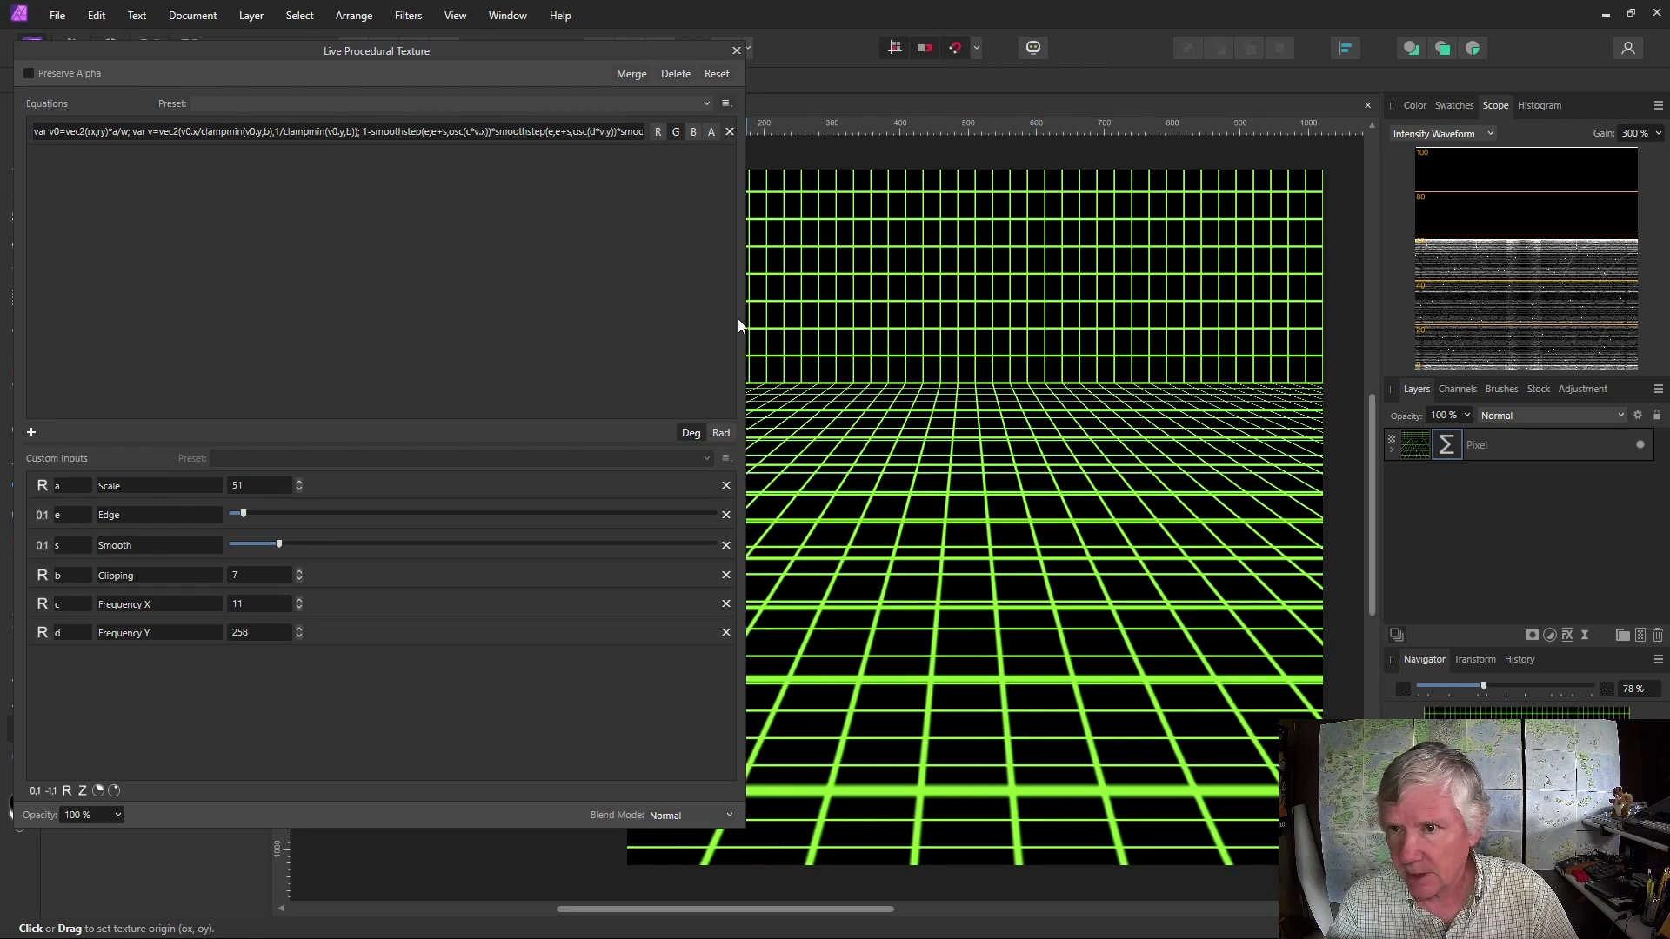
left_click_drag(744, 328, 1095, 330)
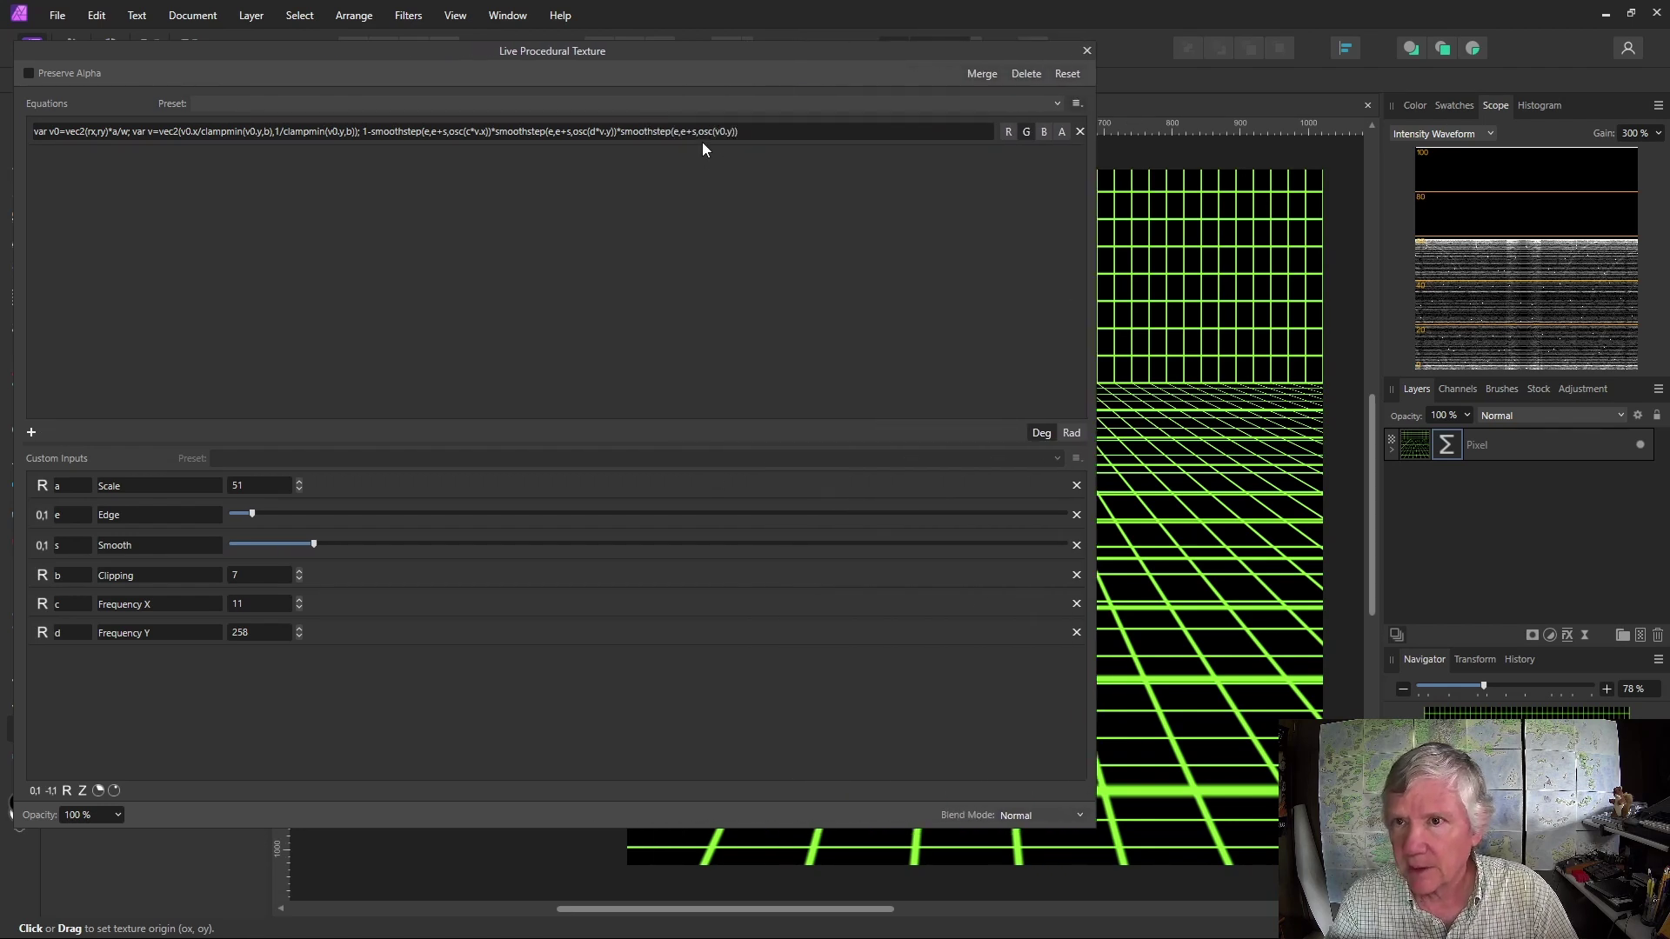
left_click(713, 132)
left_click(713, 132)
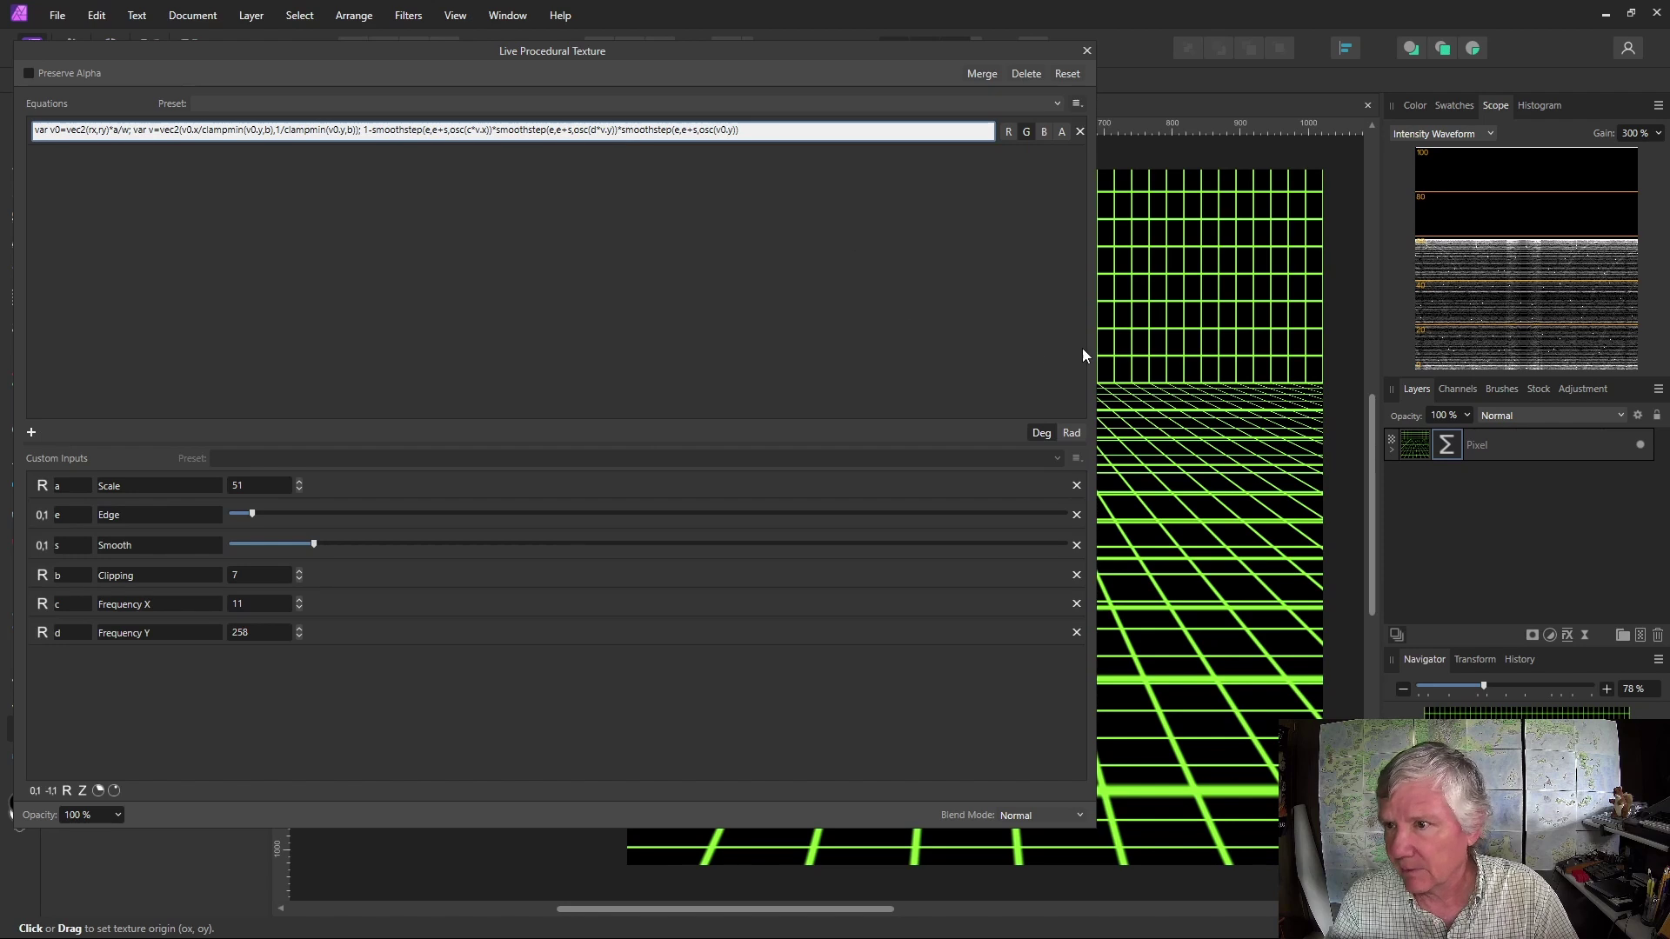
left_click_drag(1093, 355, 850, 348)
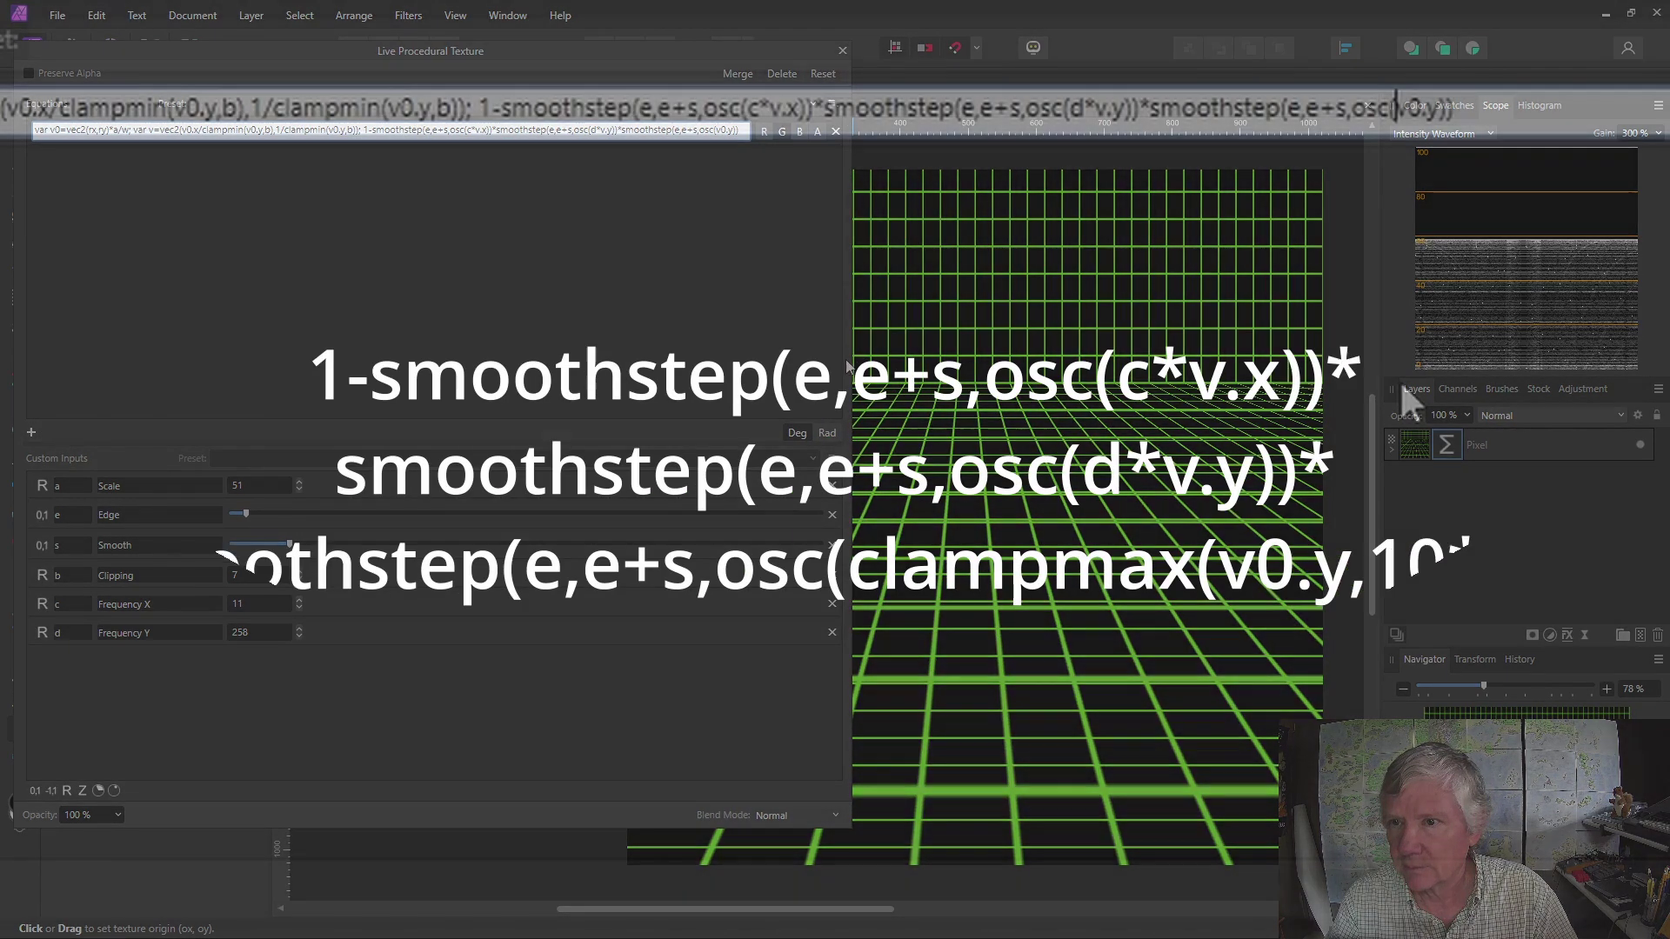
type("clamp")
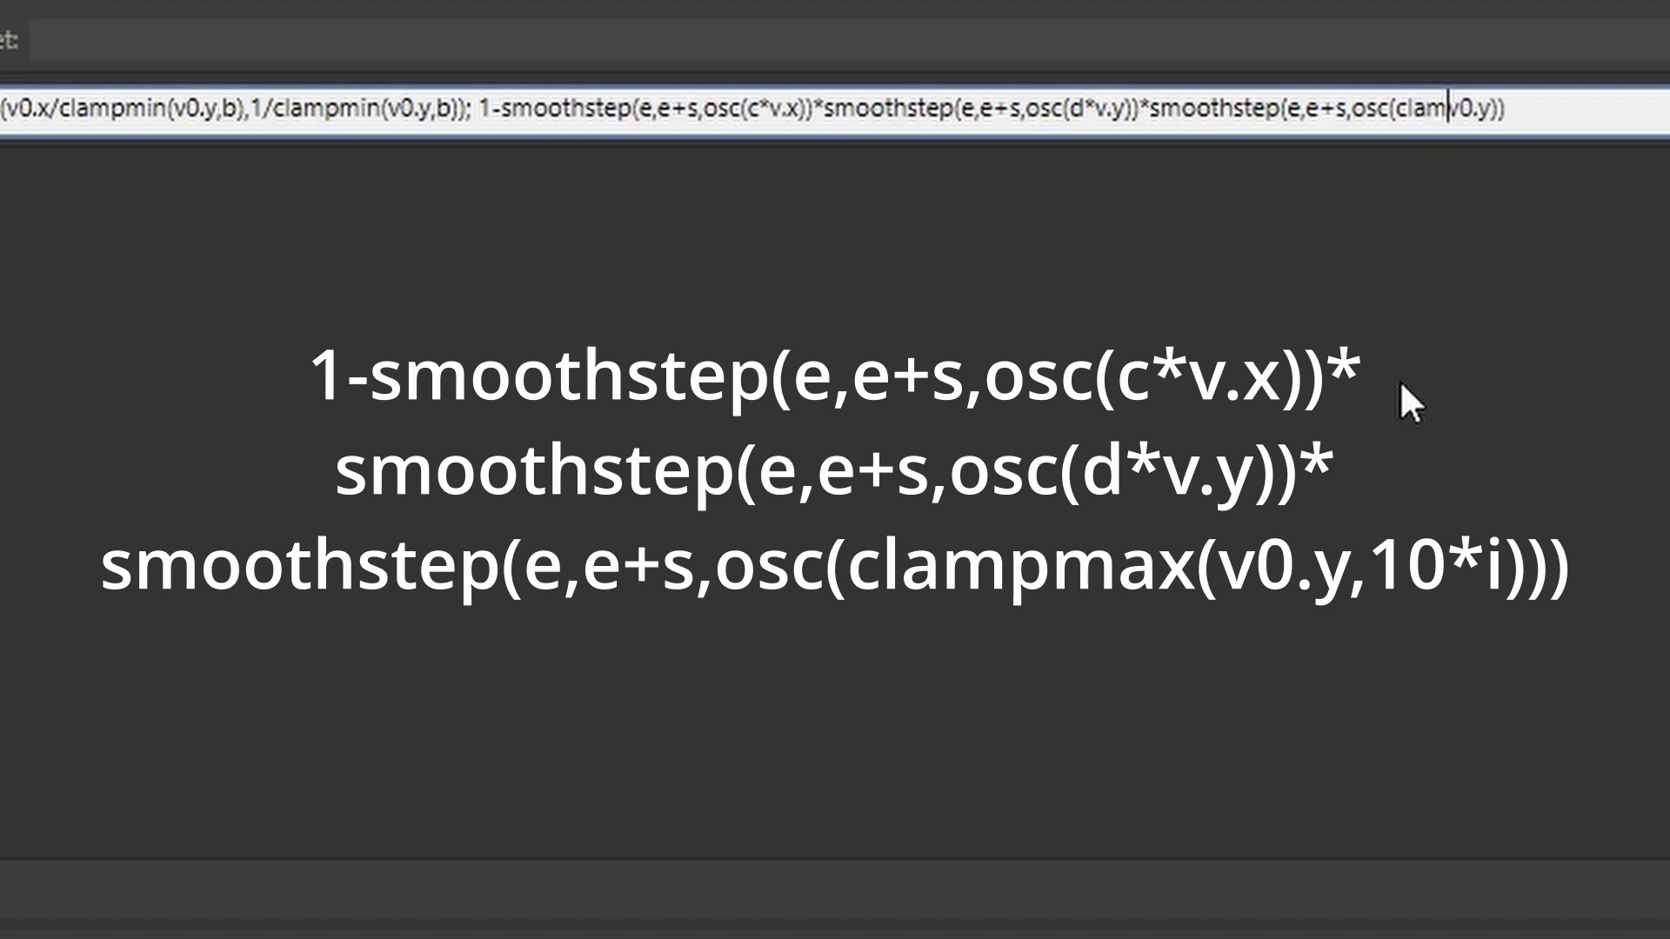
type("max")
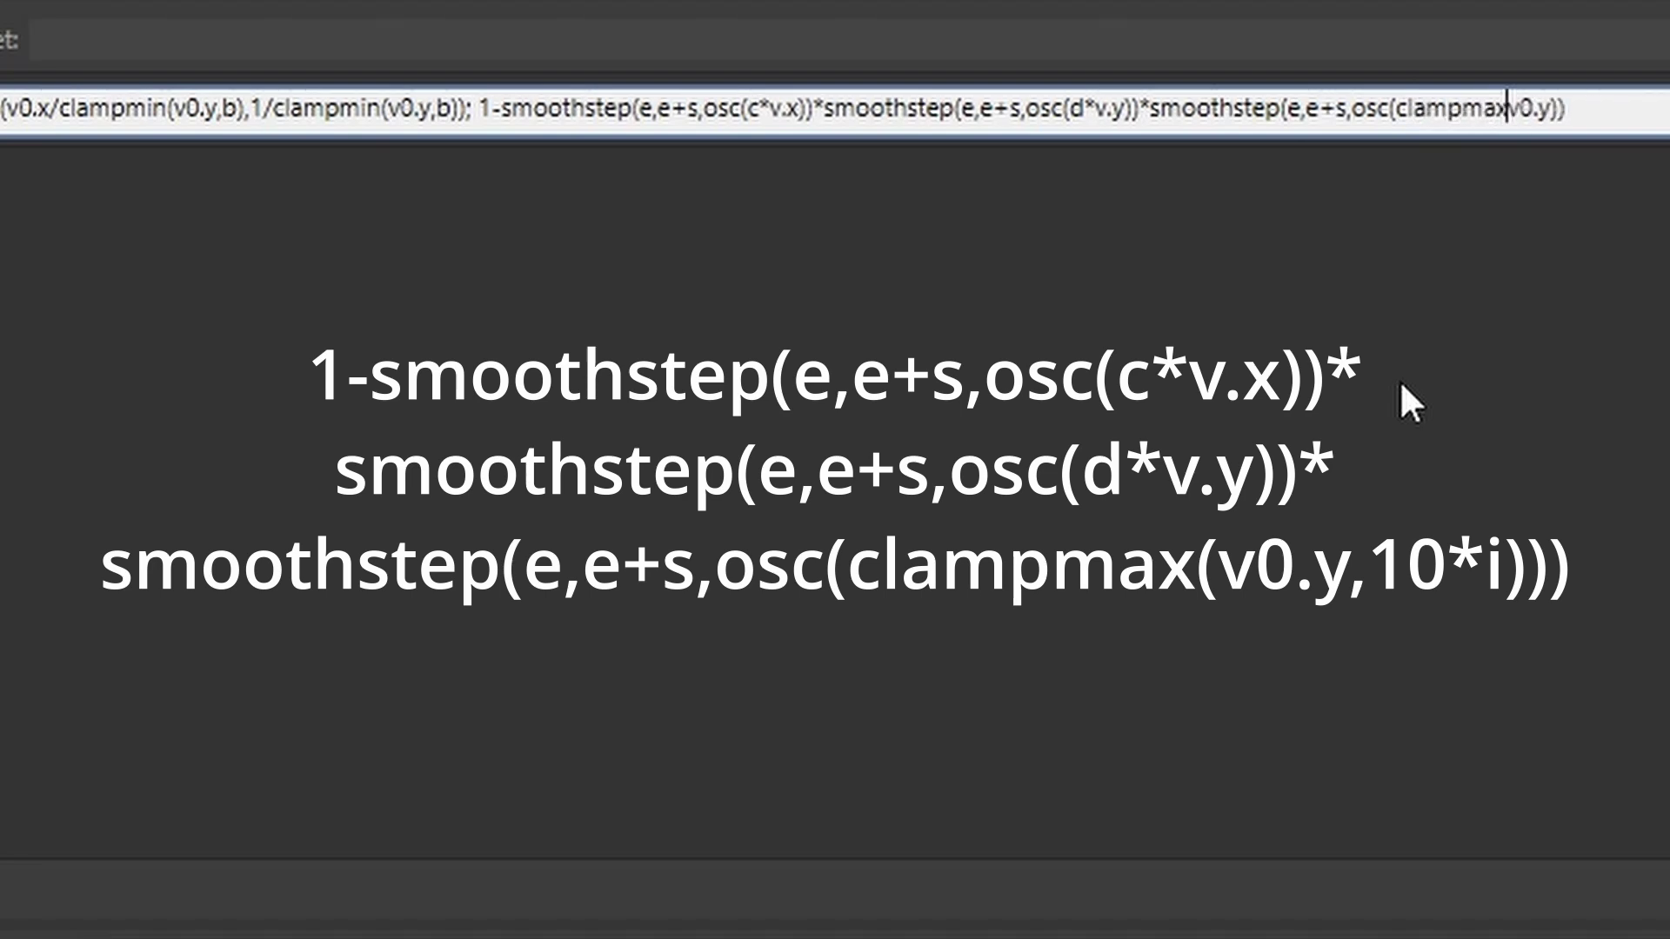
type("(")
left_click(1557, 106)
type(",")
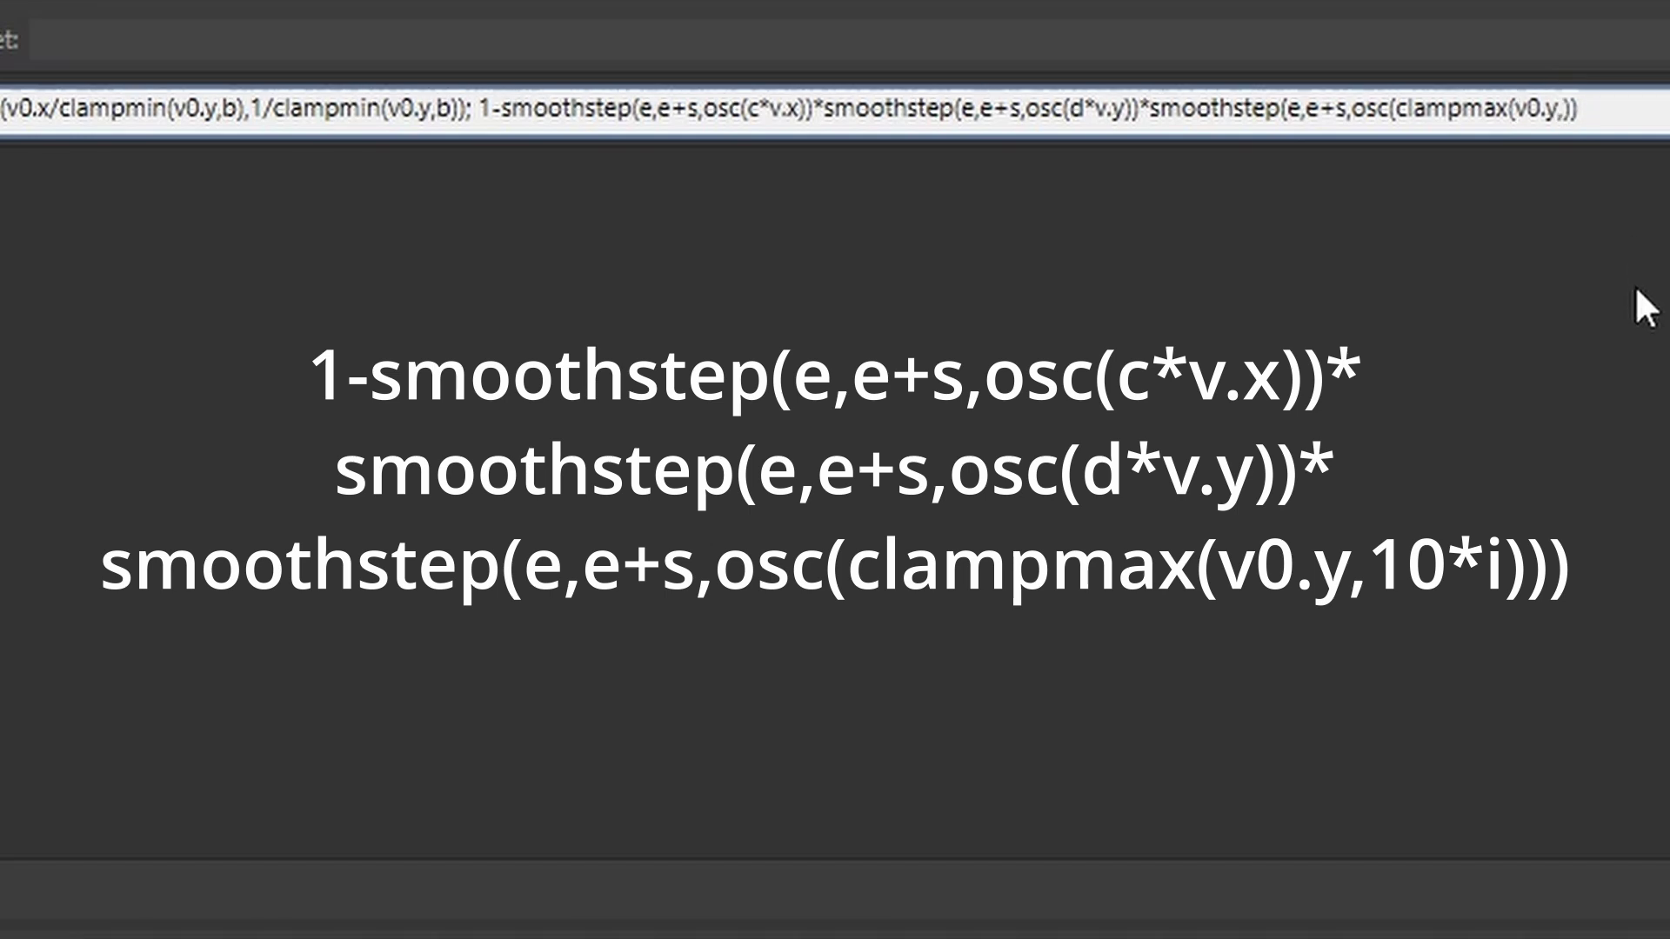
type("10*i")
key("Return")
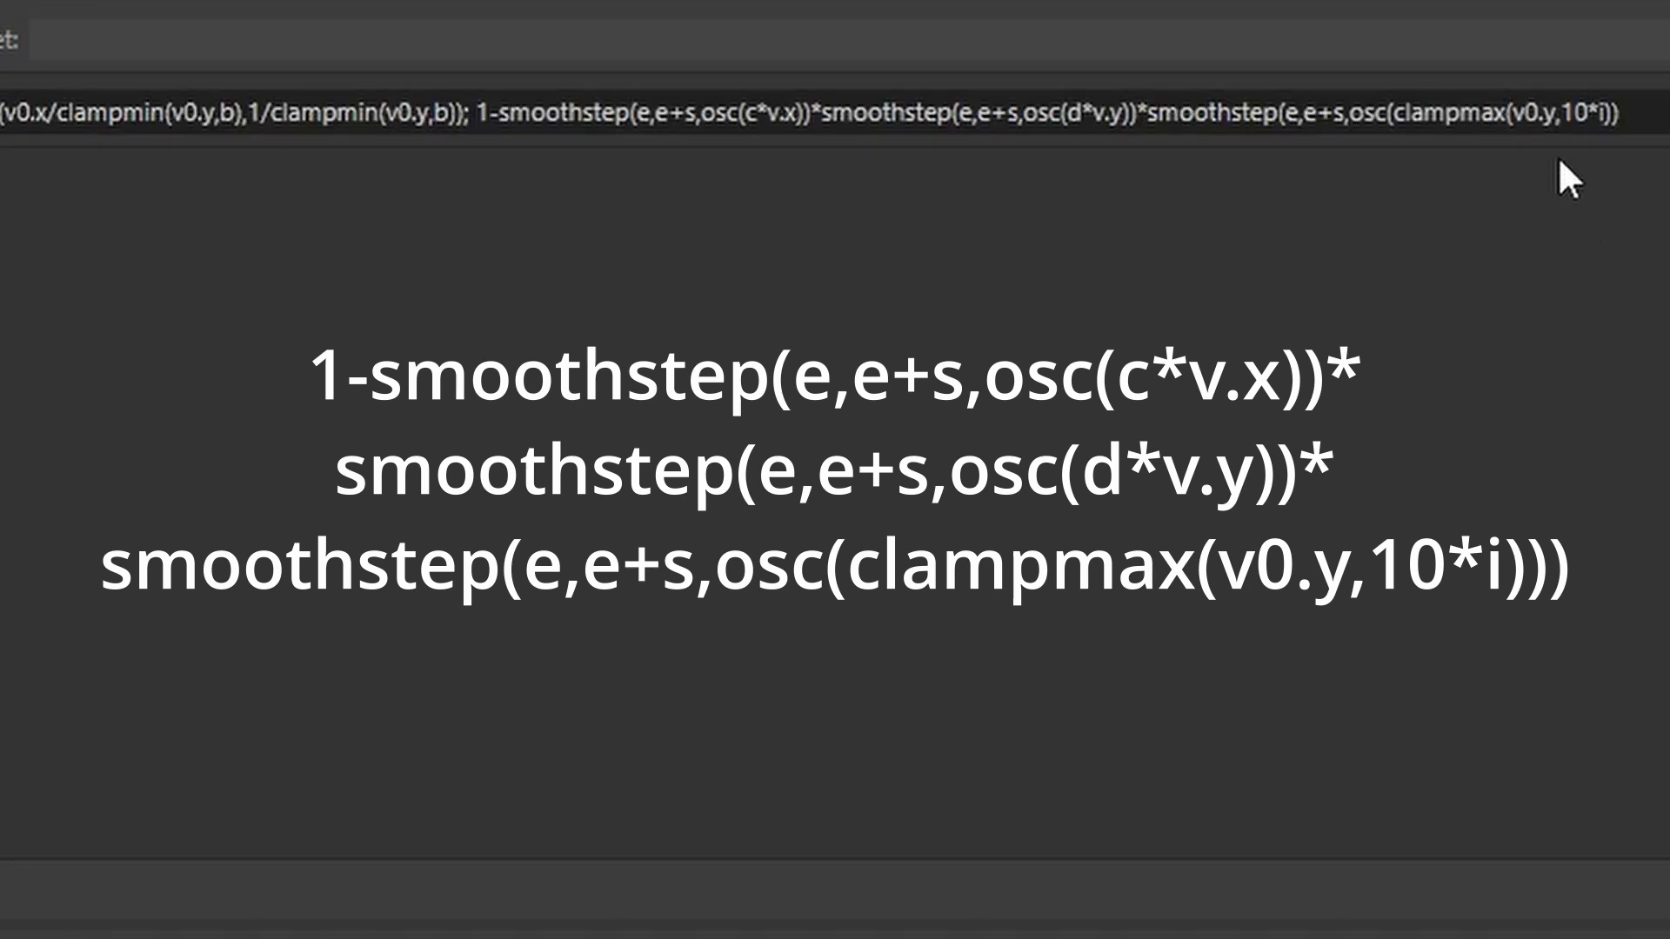
left_click(1610, 123)
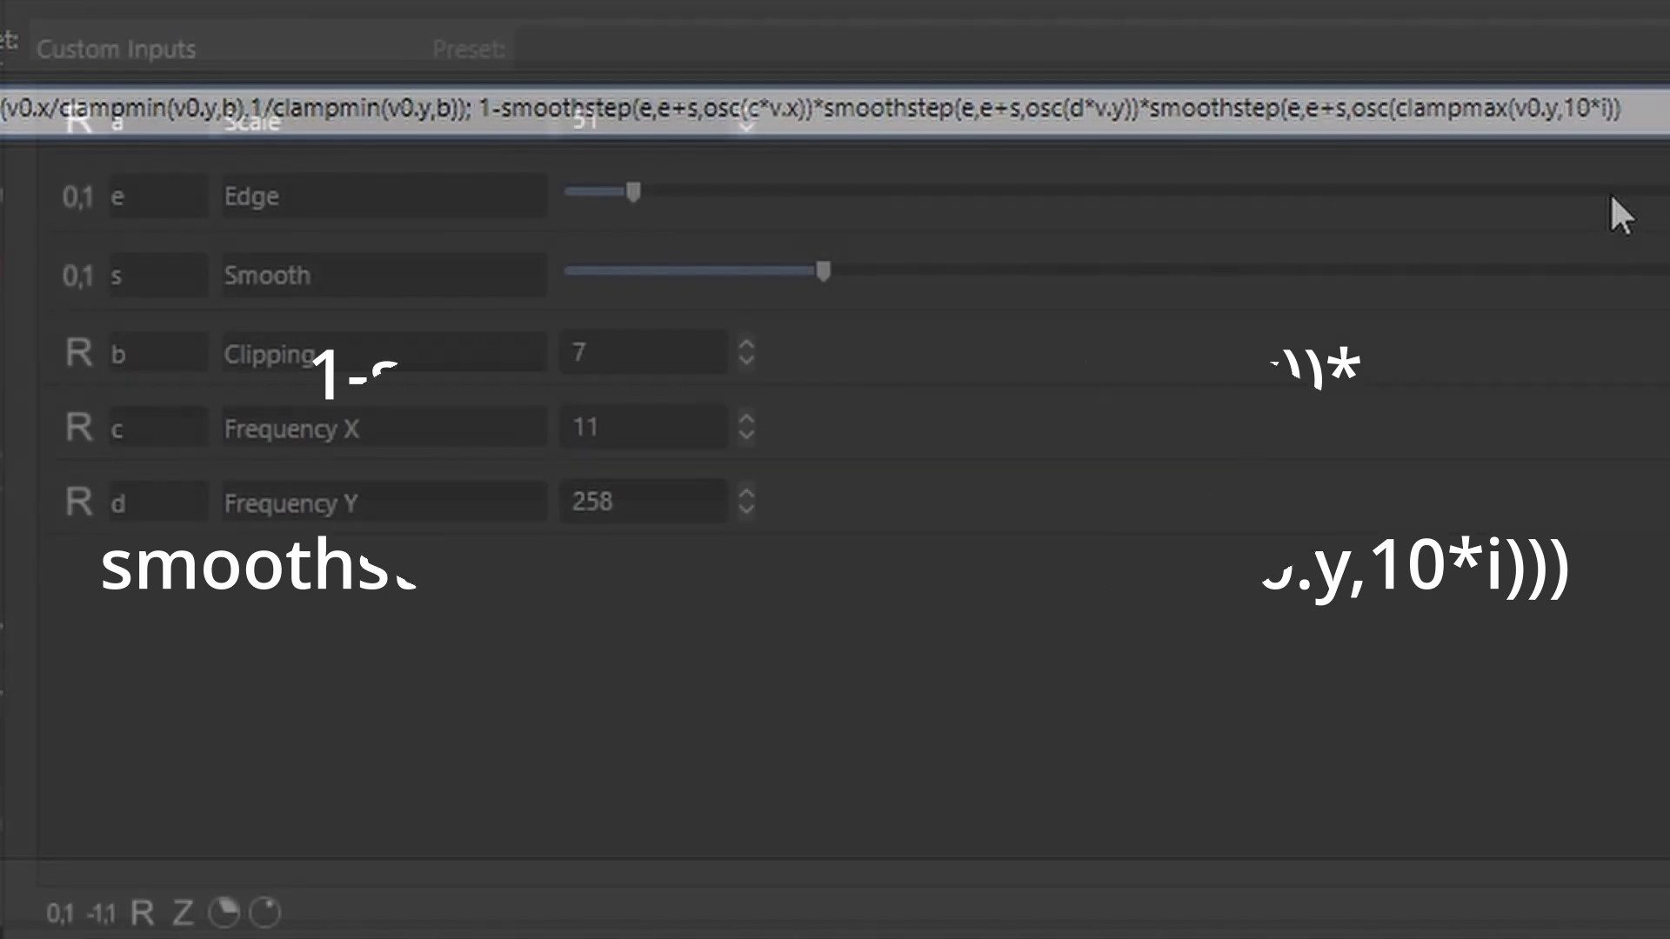
key("Return")
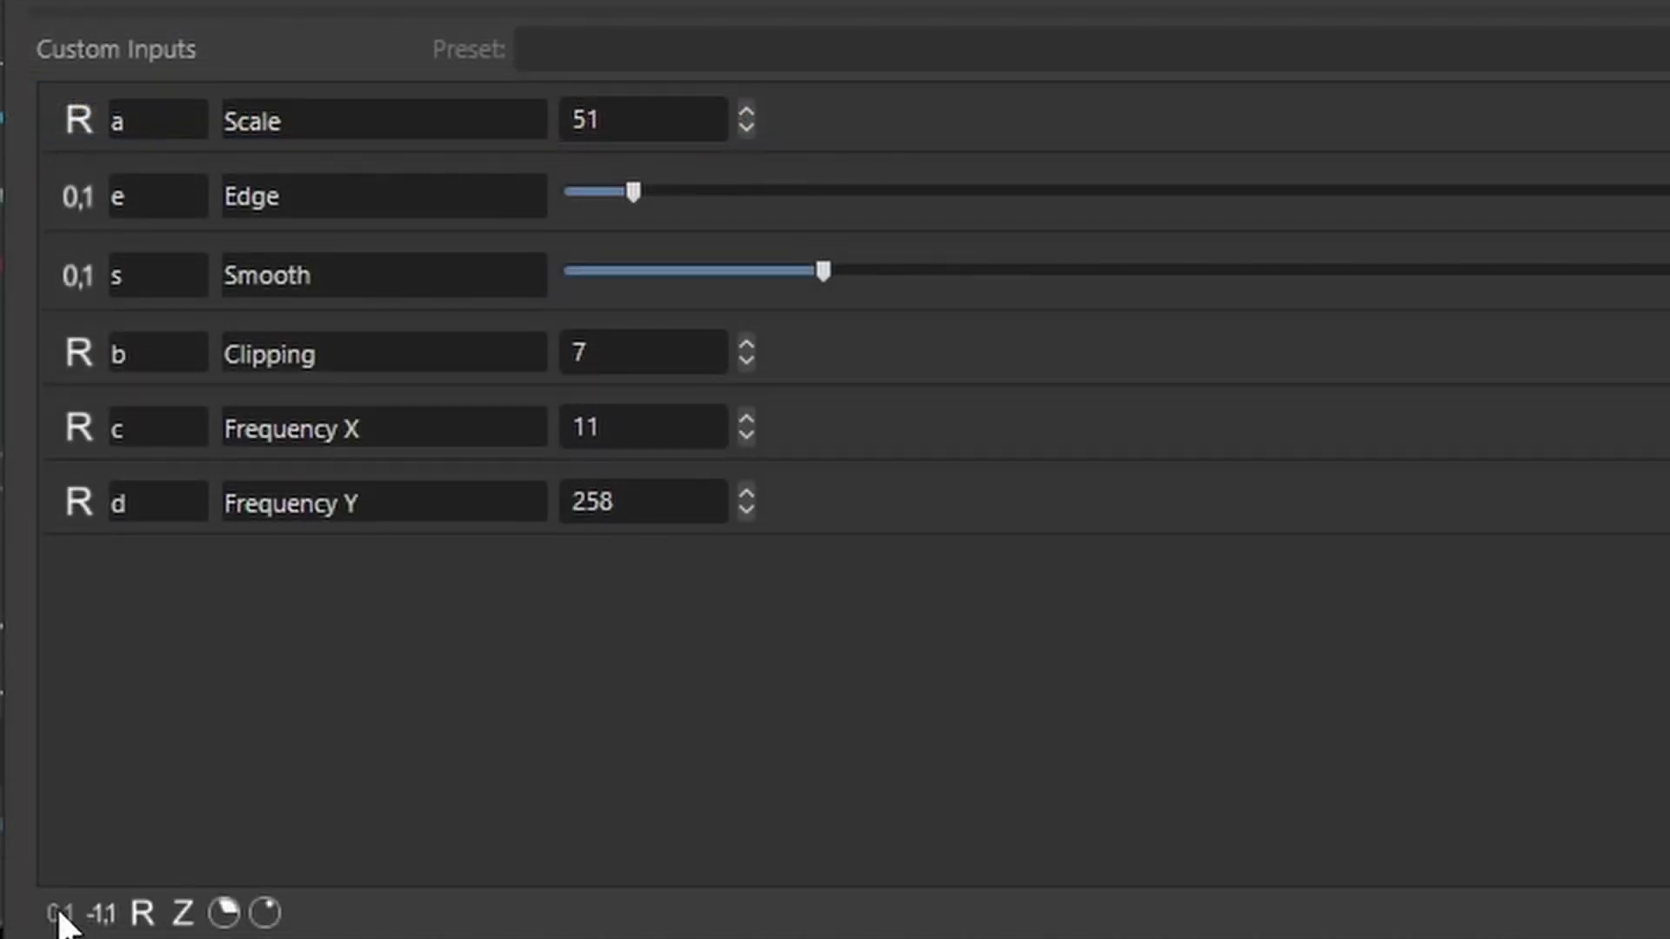
- Add a 0 to 1 range custom input with the variable i and name it Wall Lines Clipping
left_click(59, 912)
double_click(160, 585)
type("i")
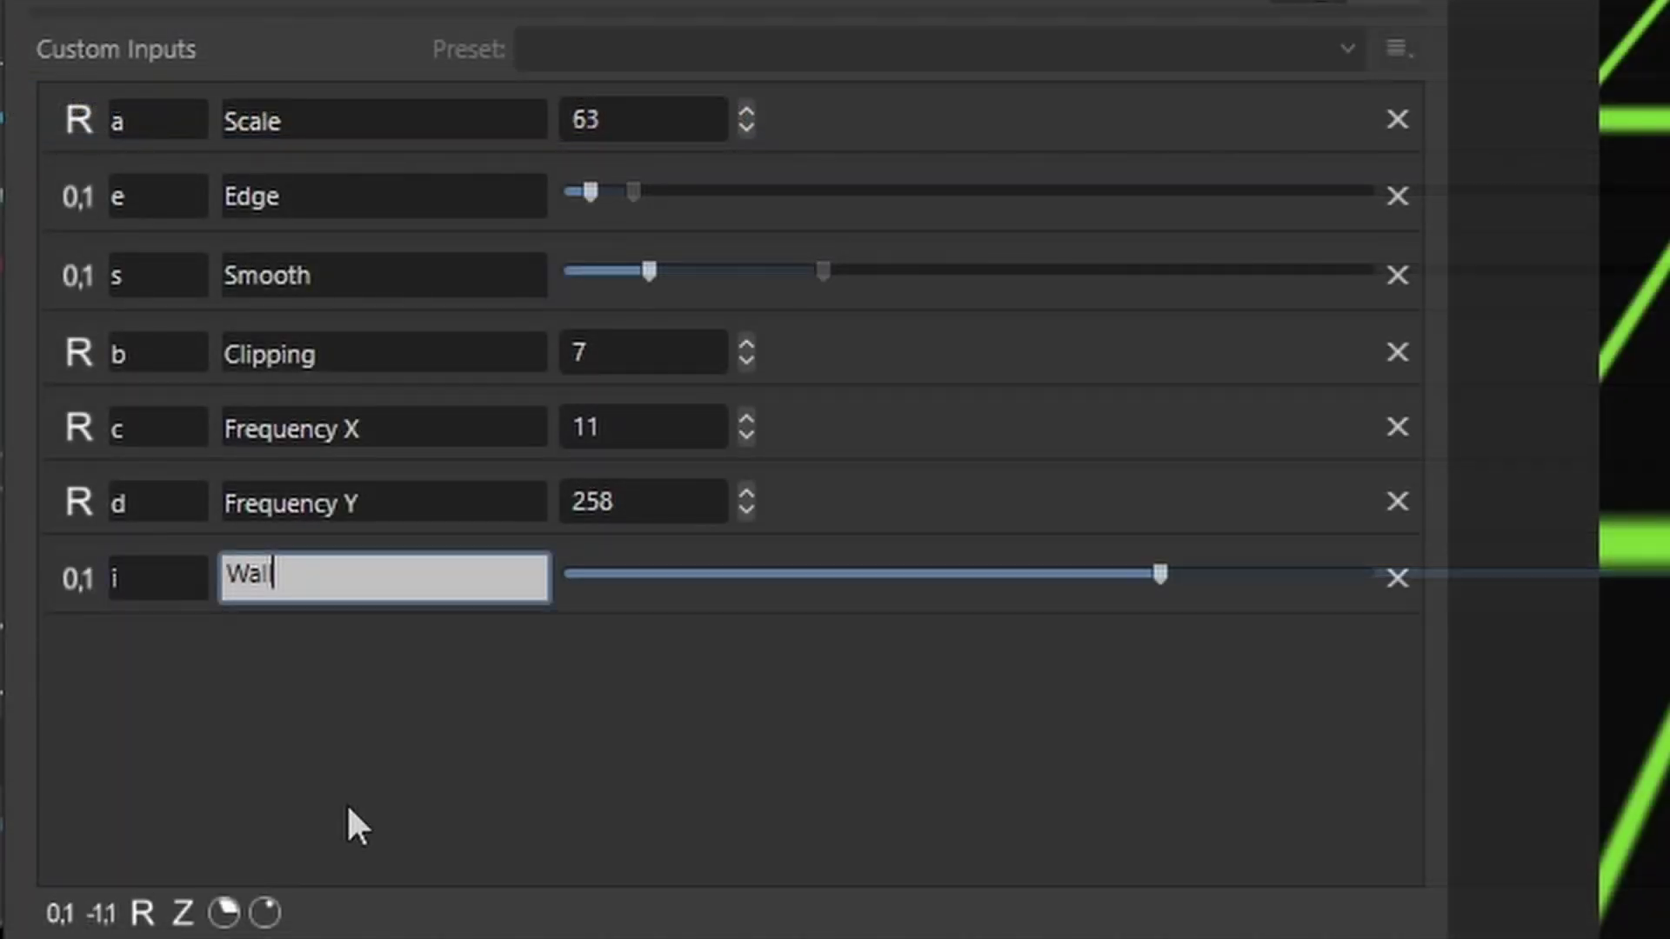
key("BackSpace")
key("BackSpace")
key("BackSpace")
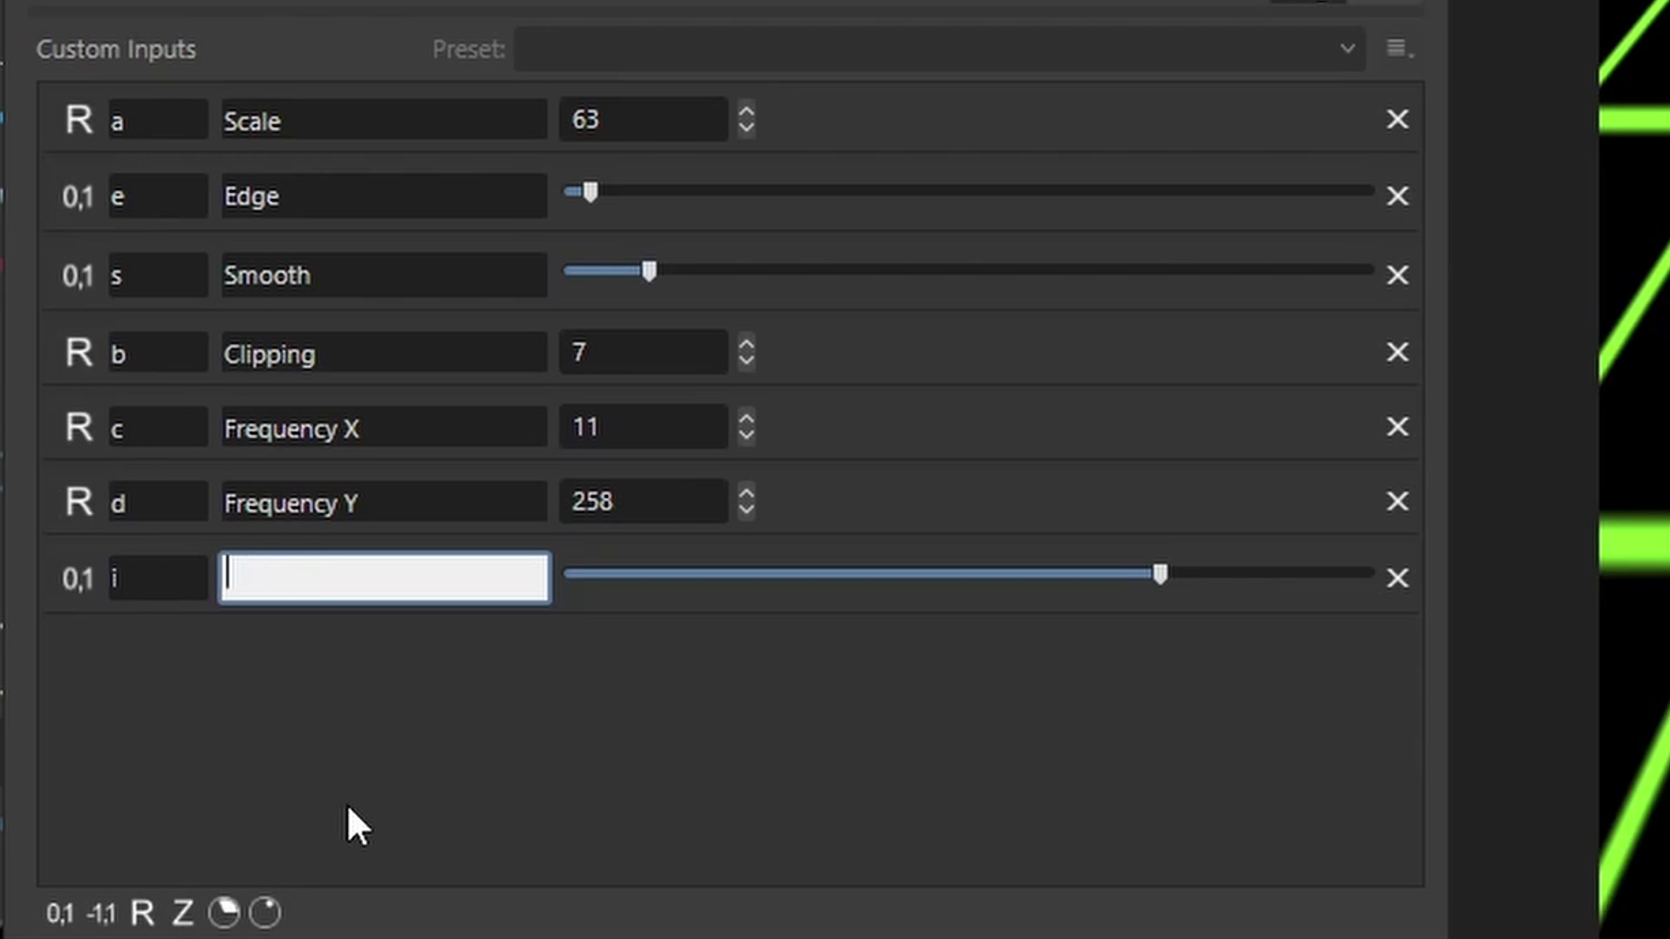
type("Wall Lines")
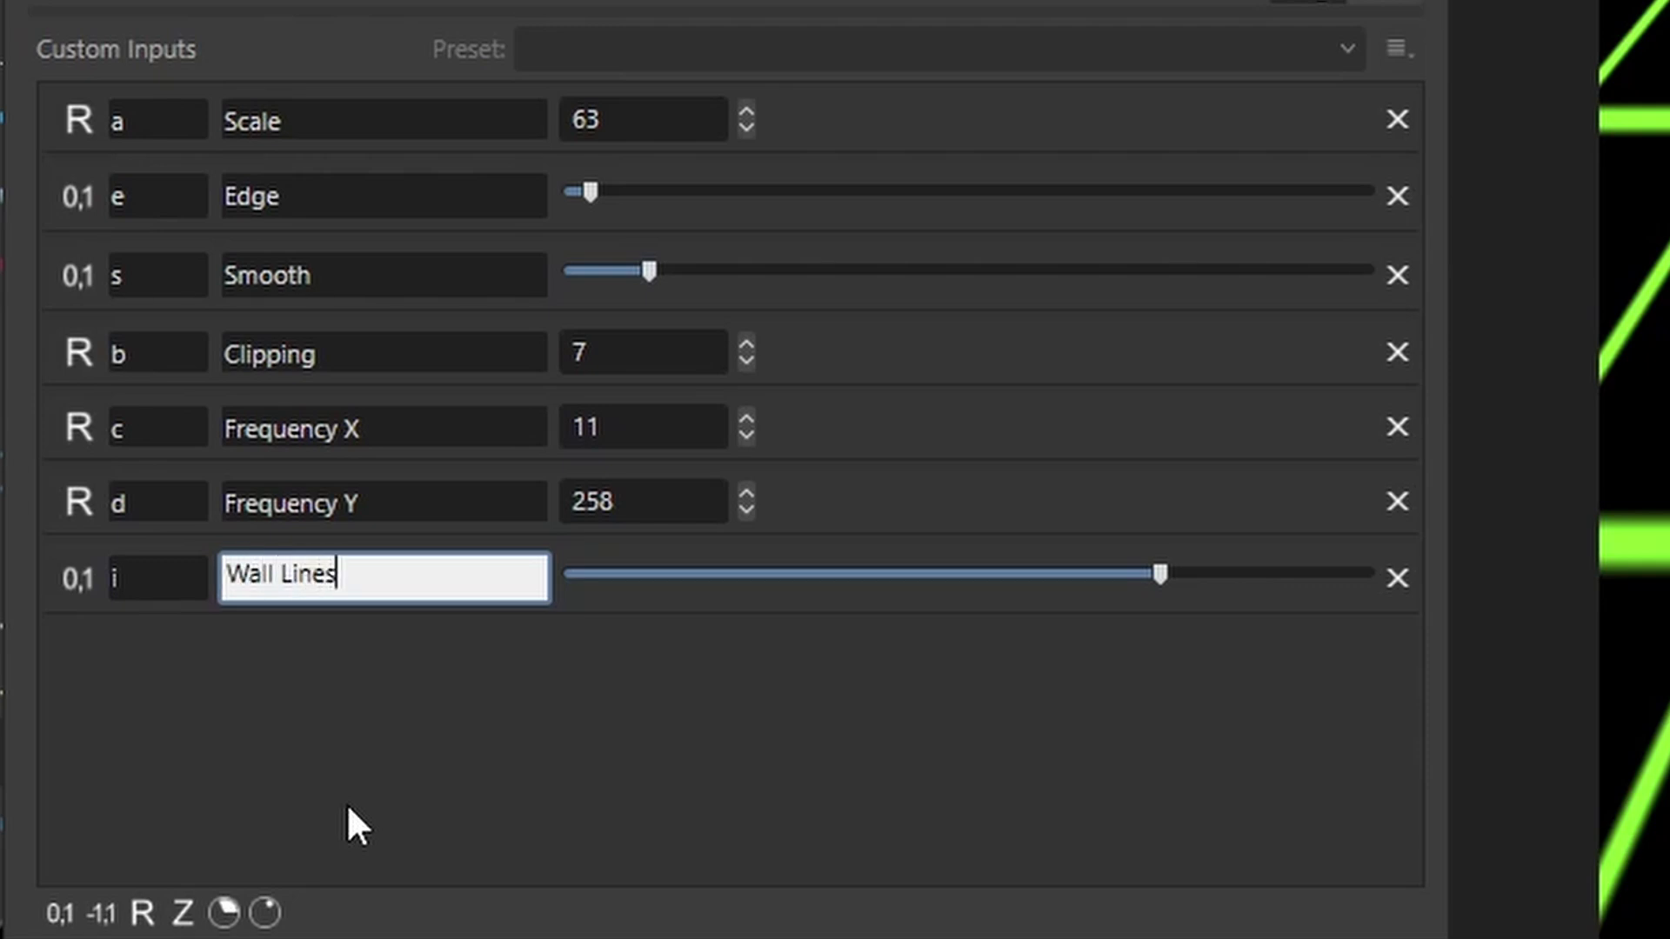
type(" Clipping")
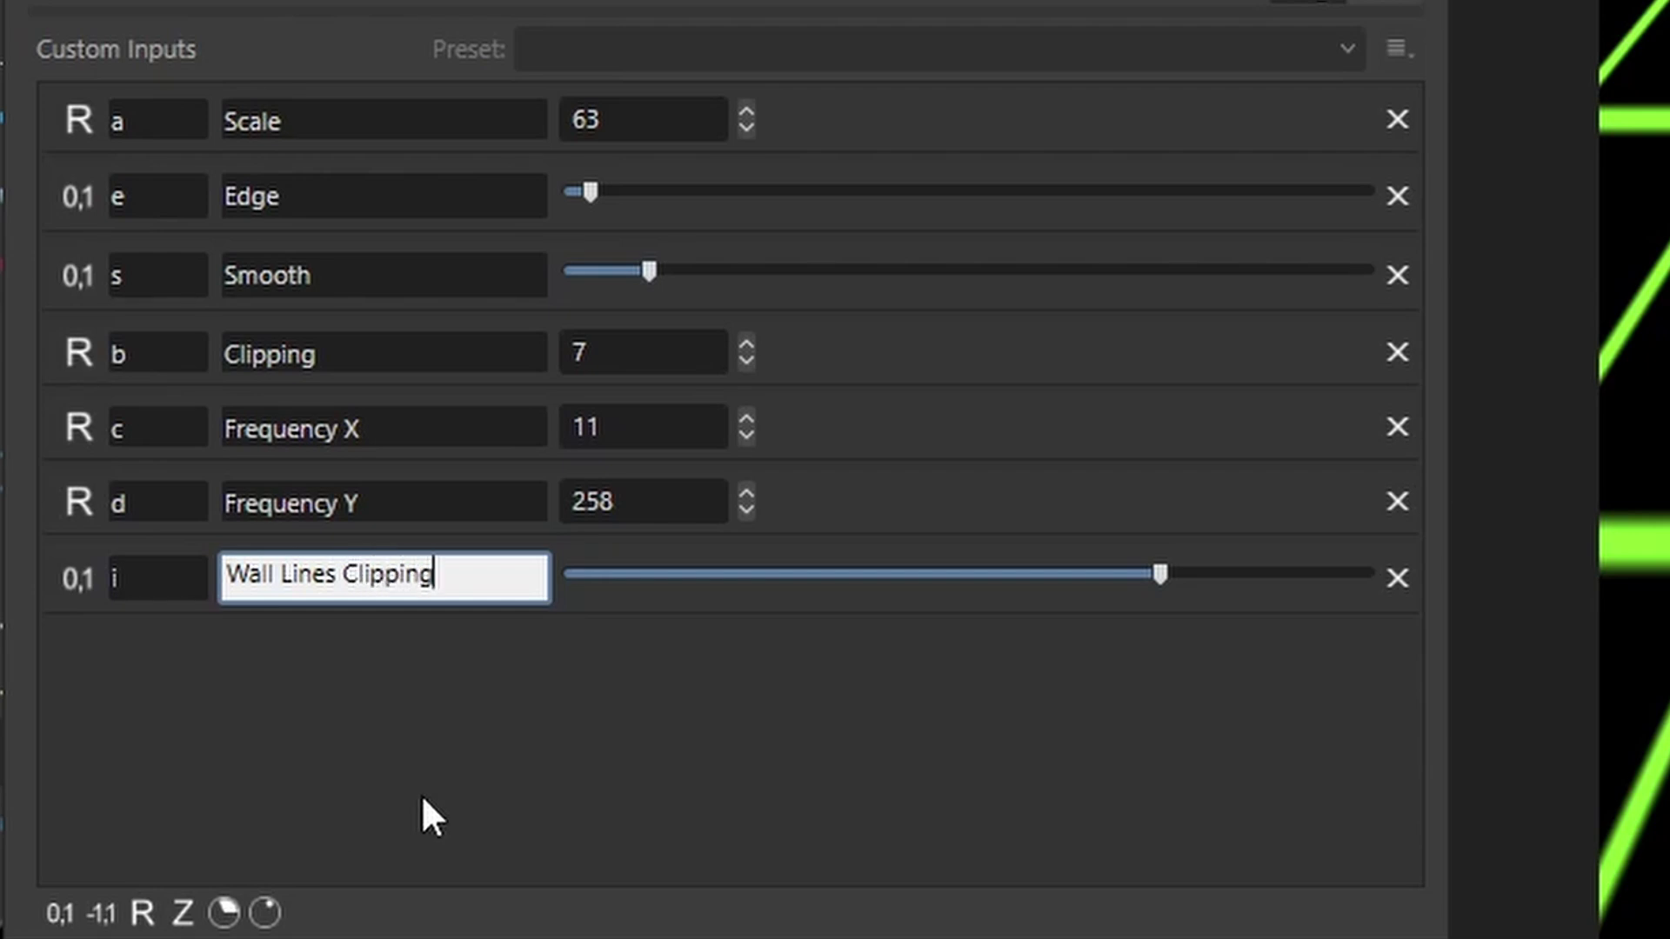
key("Return")
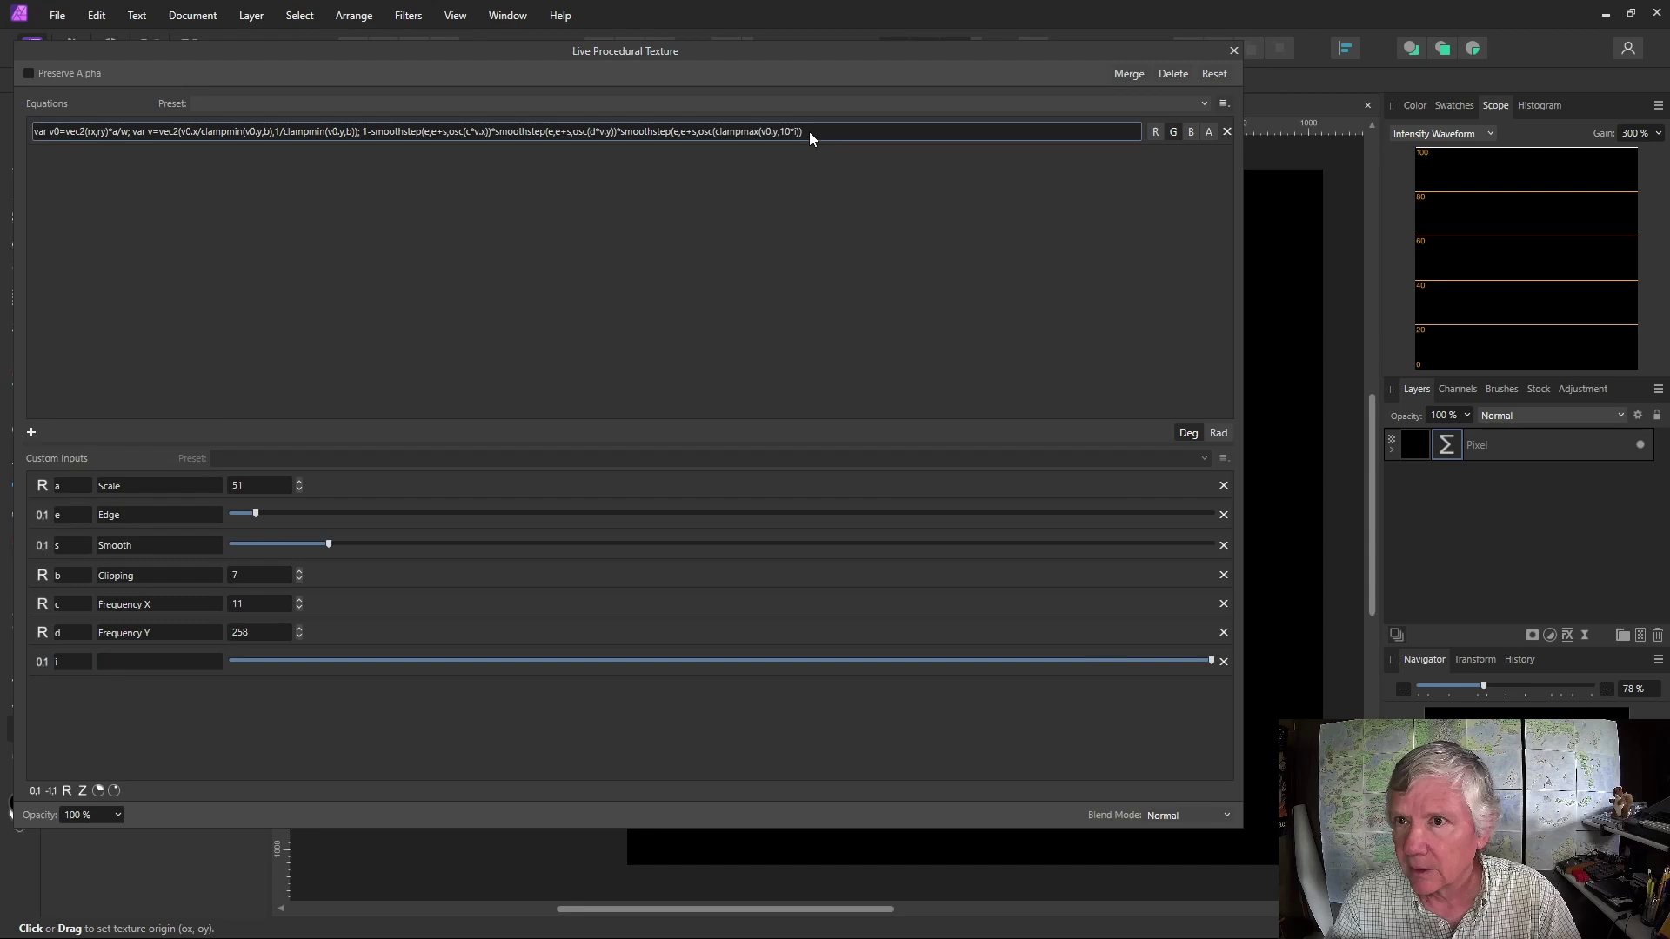
- Add the missing closing bracket at the end of the equation and lower the i input to about three quarters of its range
left_click(809, 132)
type(")")
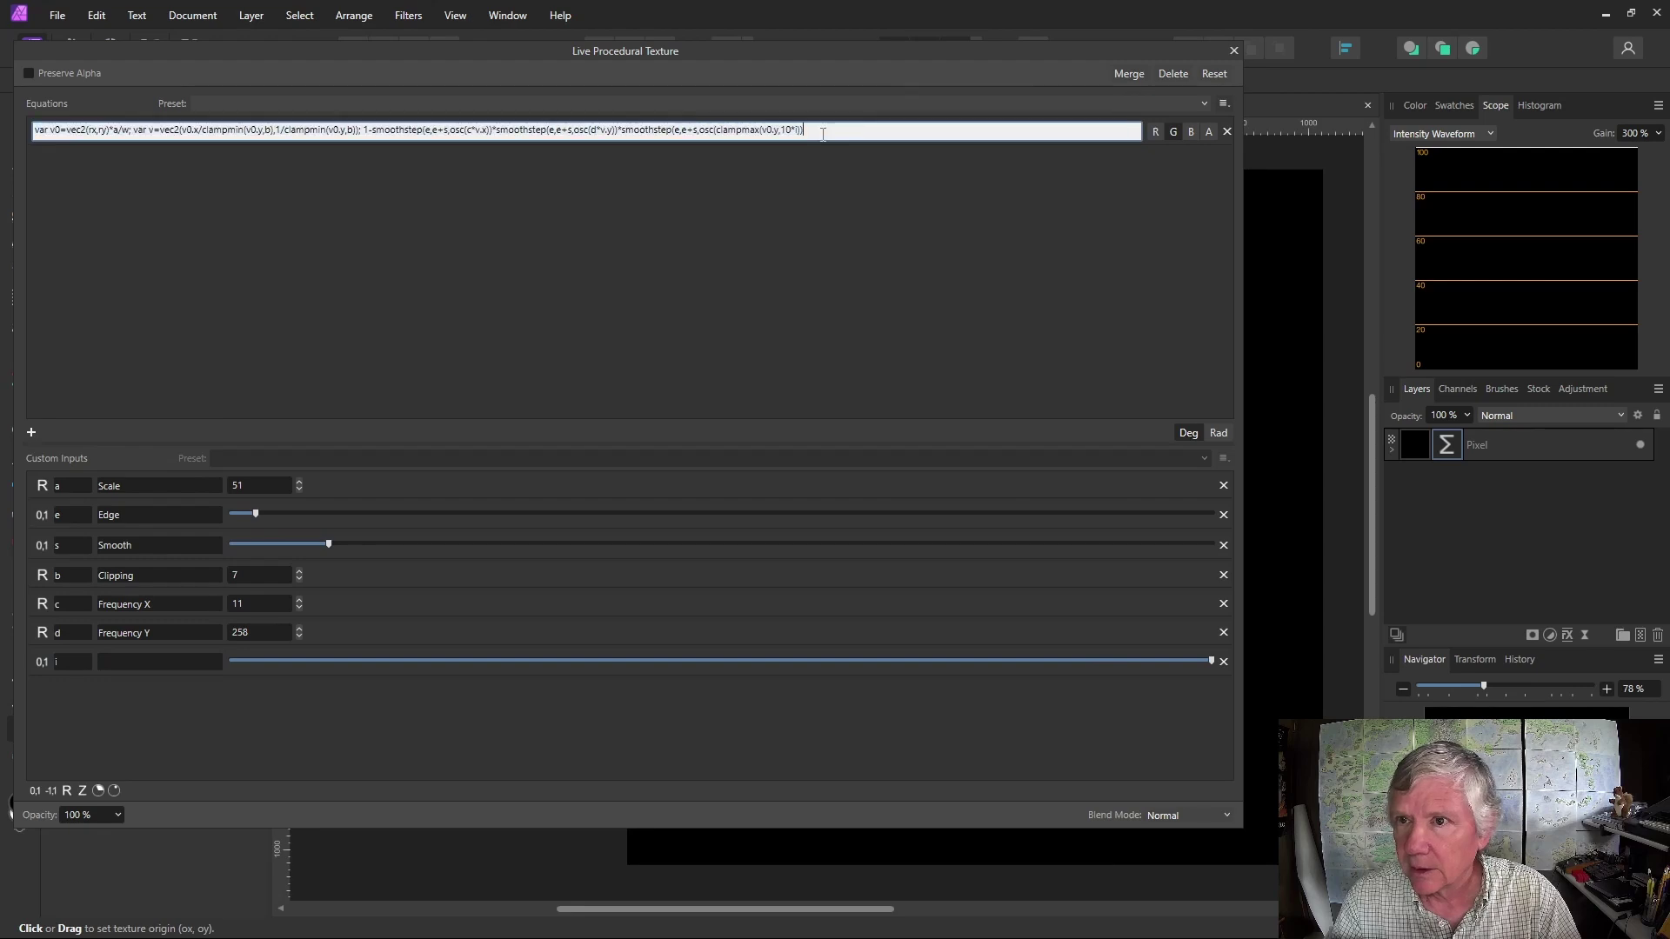
left_click(809, 318)
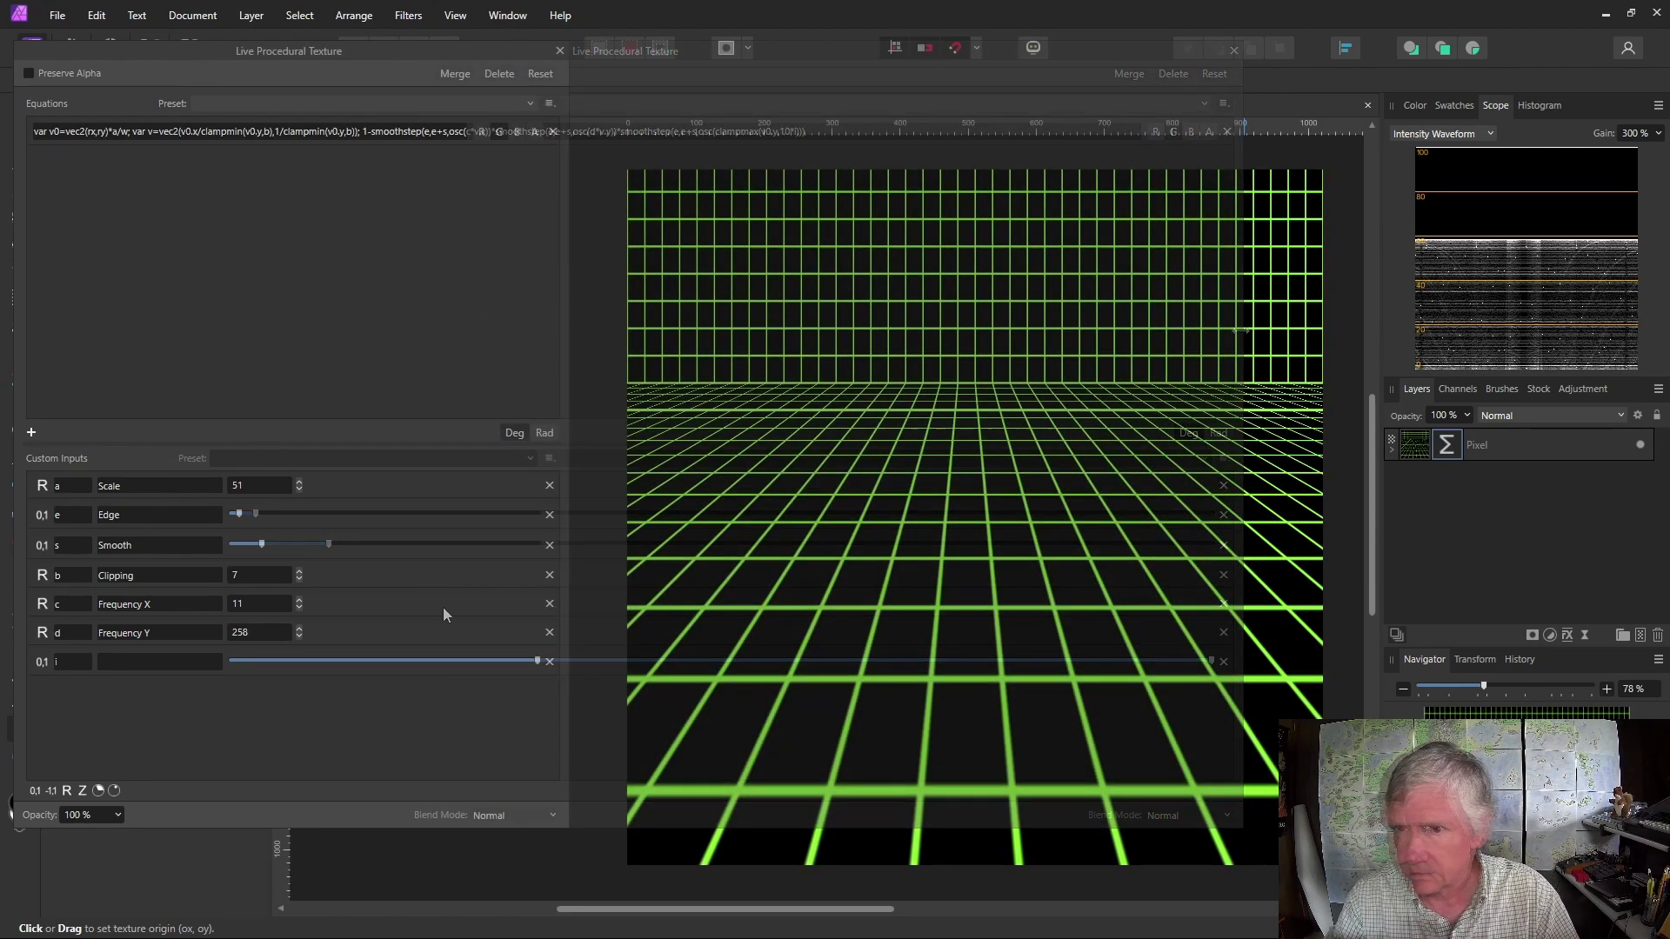
left_click_drag(534, 662, 457, 663)
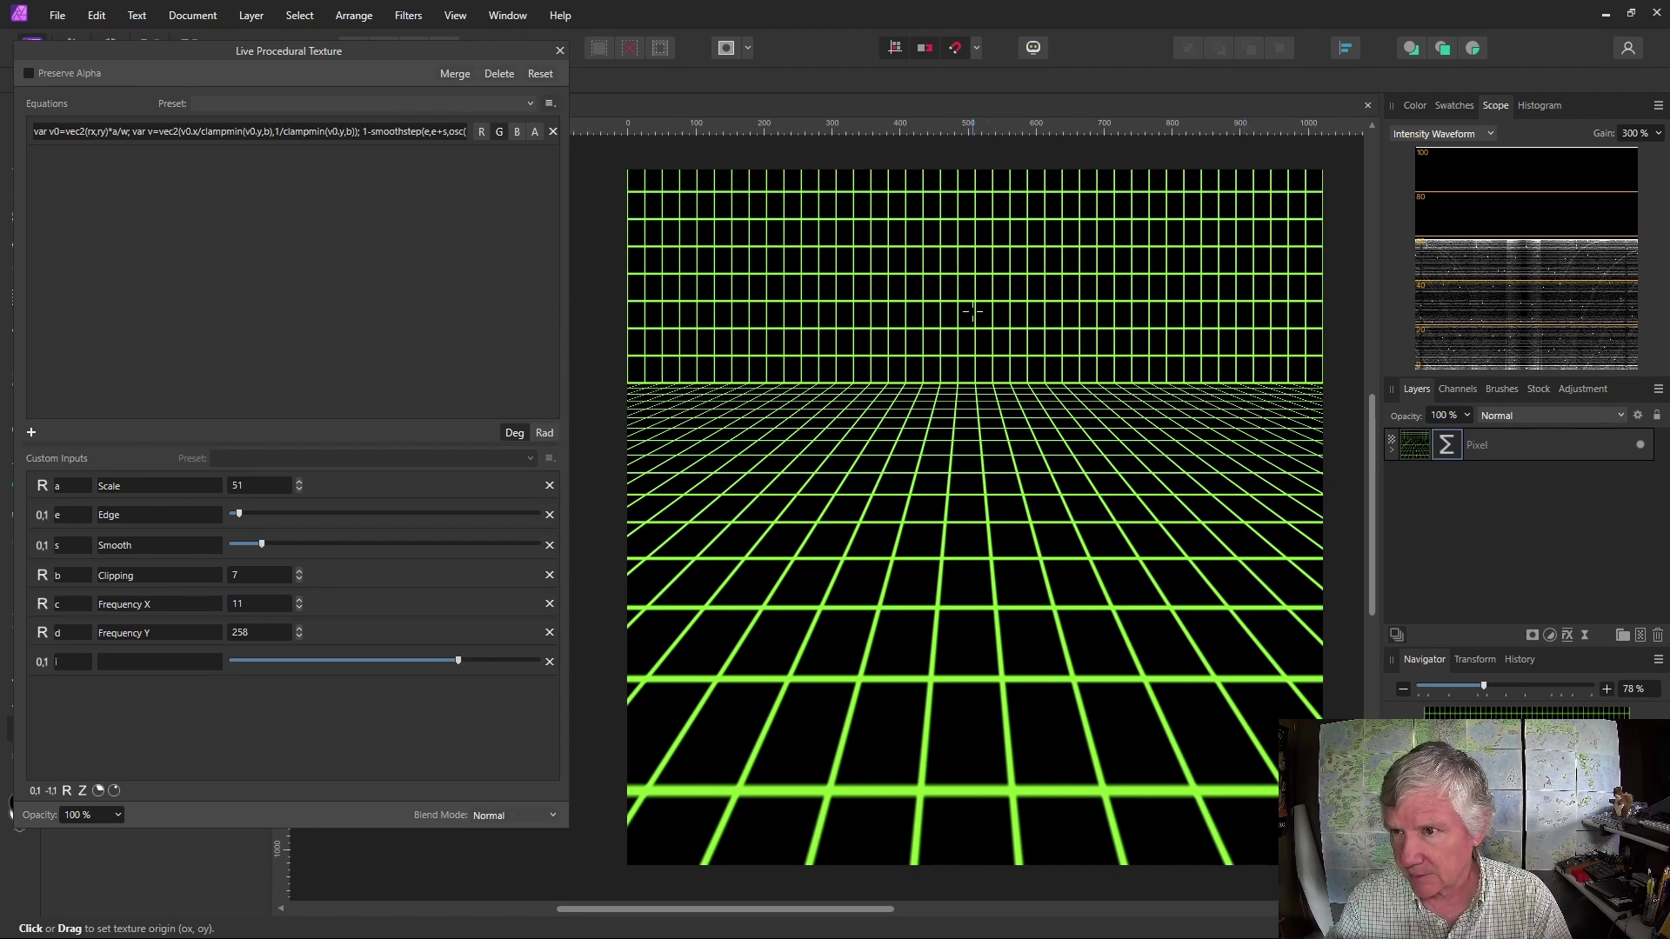
- Multiply the clampmax(v0.y,10*i) term inside the osc function by 2 to double the wall's horizontal lines
left_click_drag(566, 378, 991, 358)
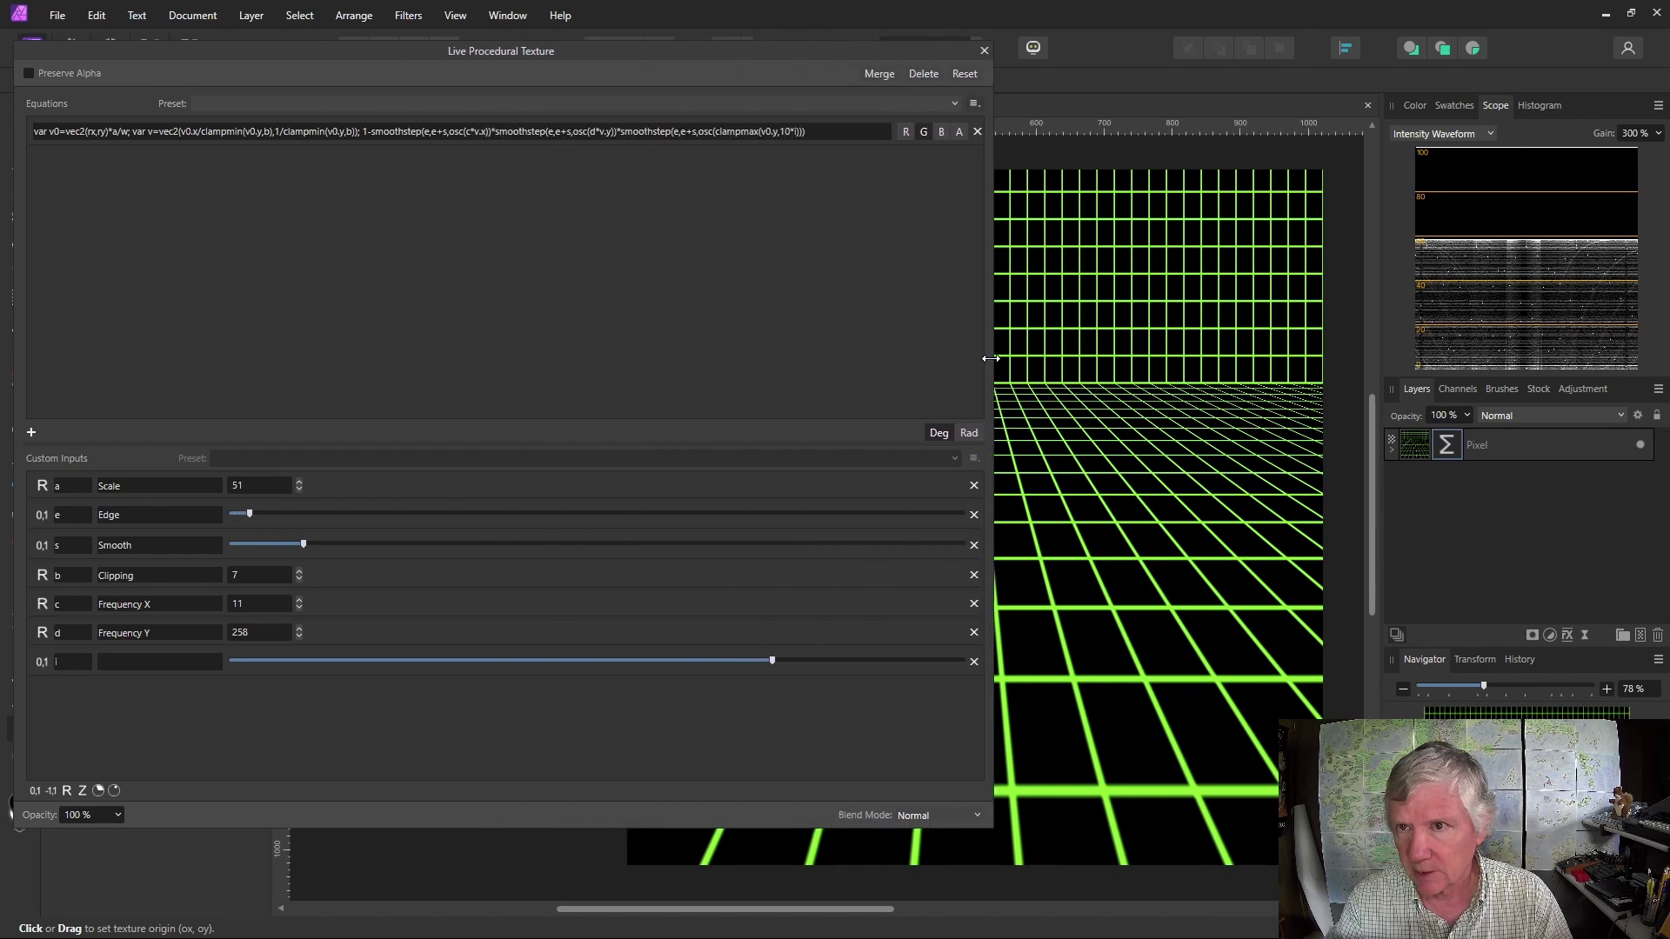
left_click(800, 134)
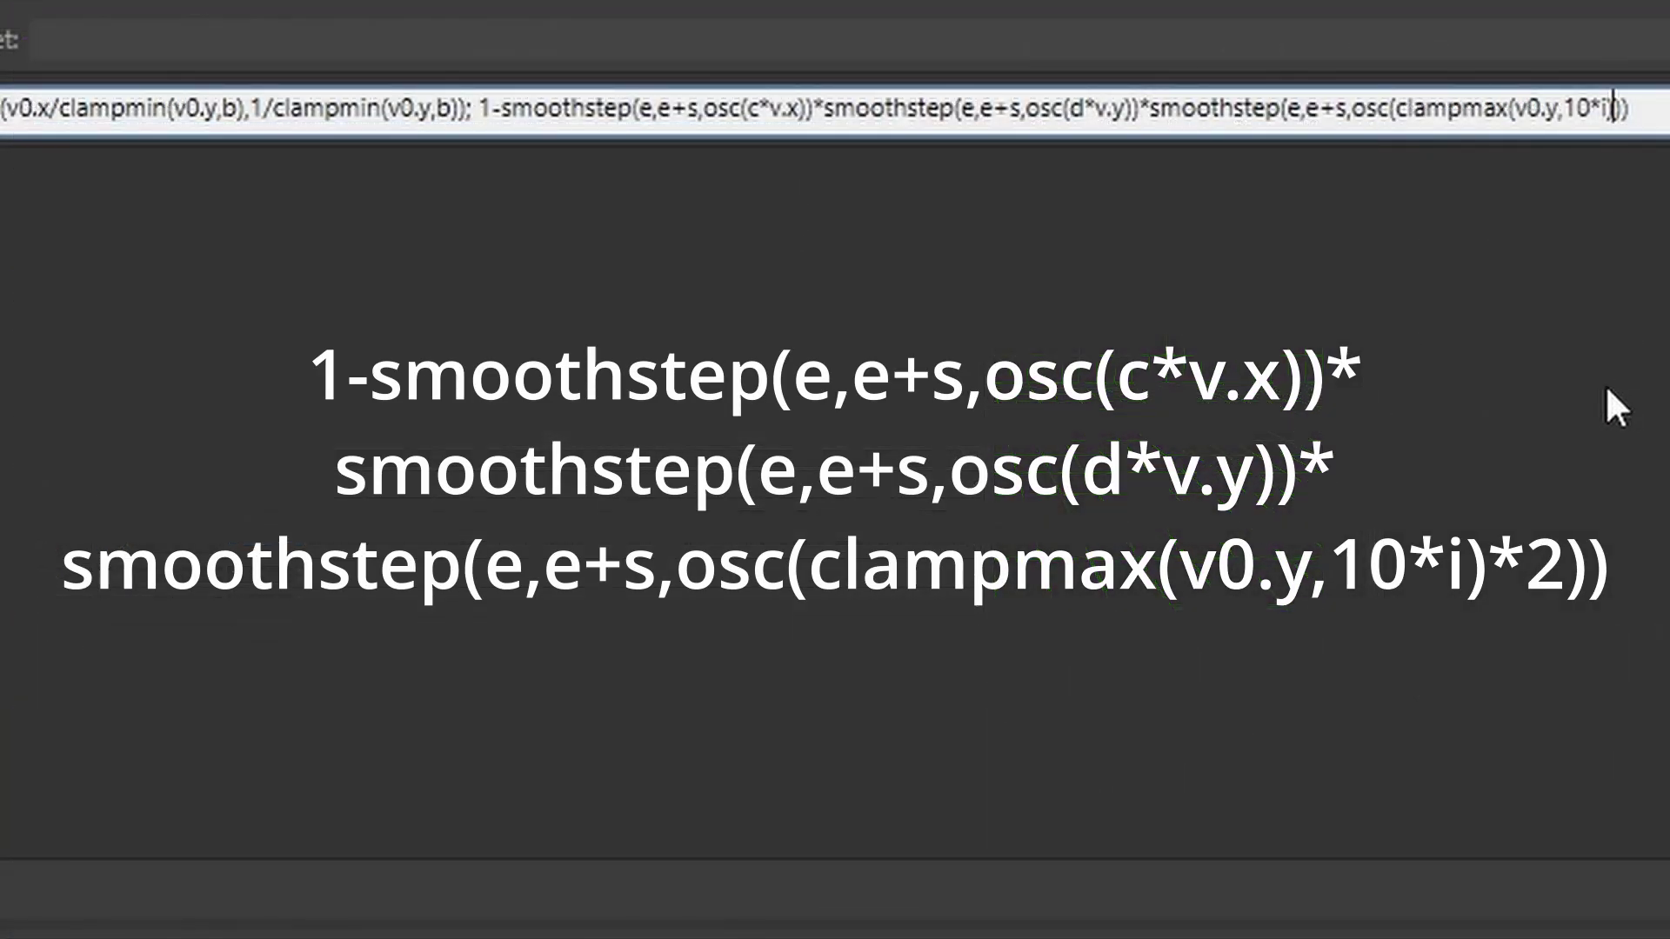
type("*2")
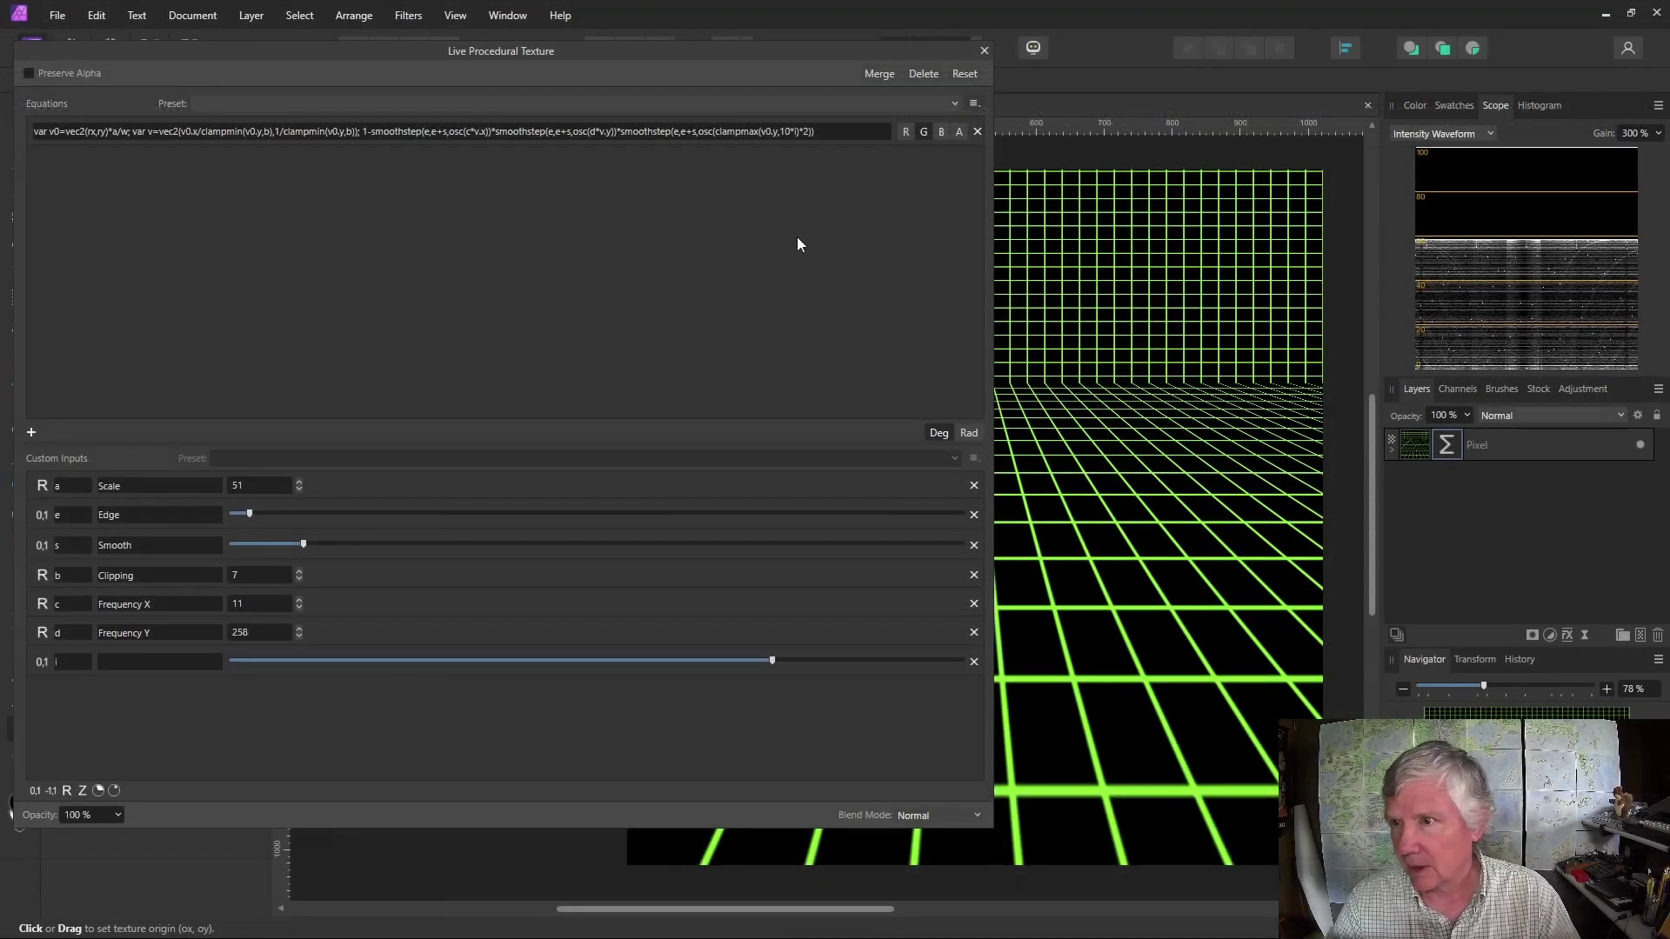
left_click_drag(993, 330, 567, 333)
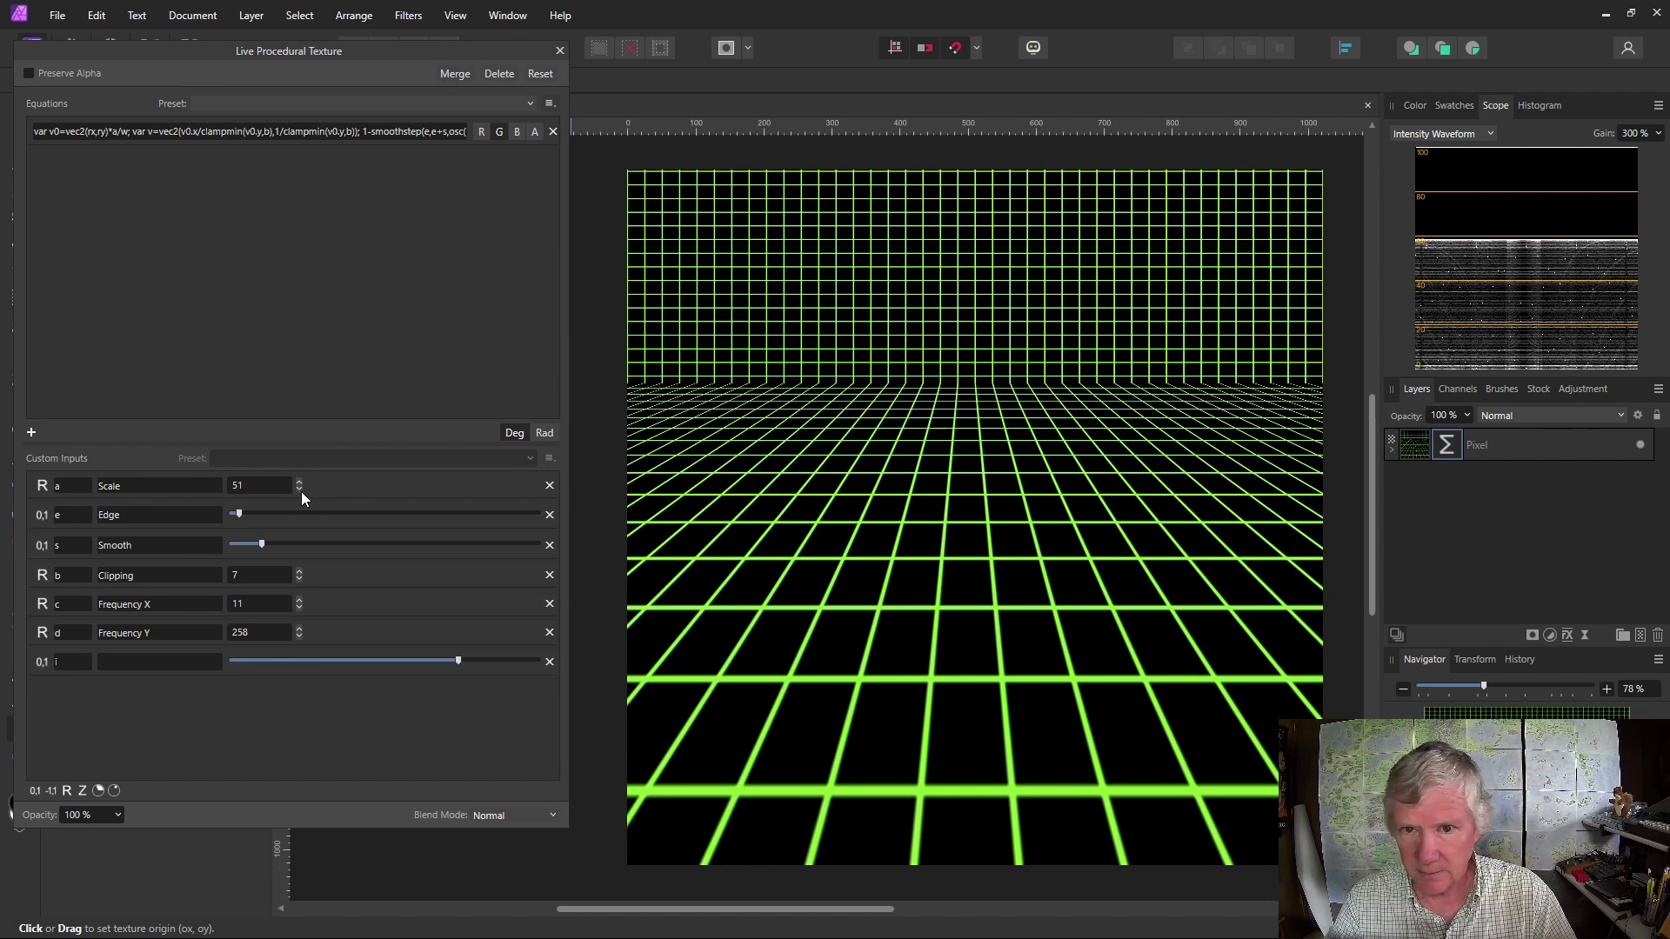
- Raise the Scale input to 63 and move the texture origin higher on the canvas so the floor grid fills the square
left_click_drag(301, 492, 296, 482)
left_click(912, 420)
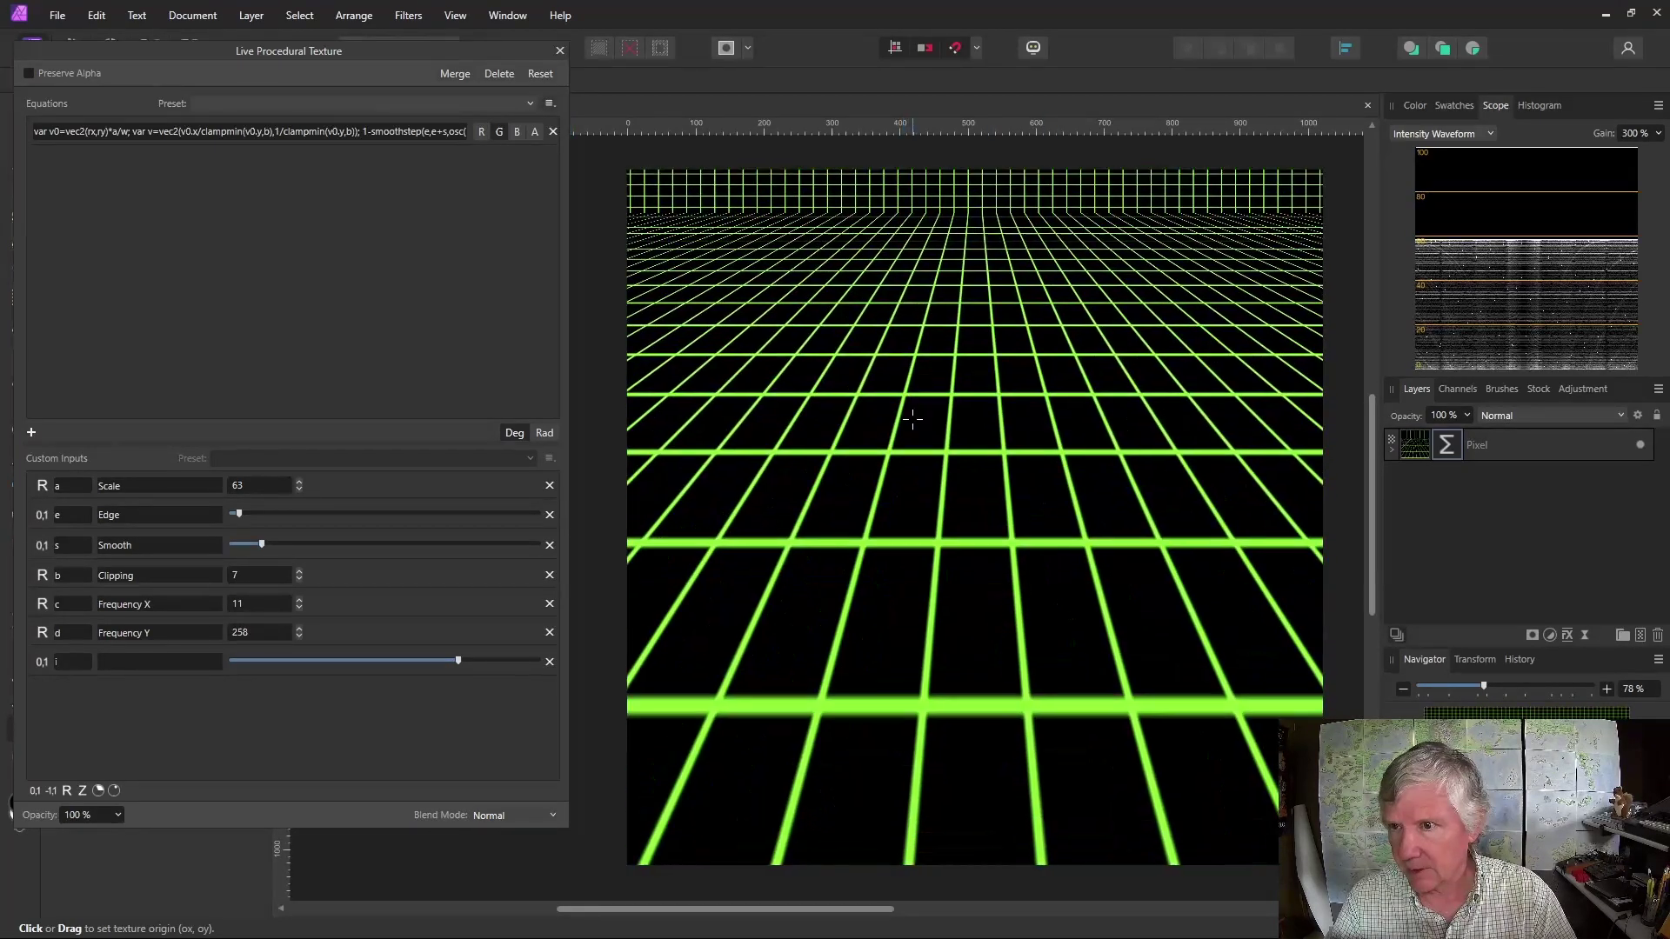
left_click_drag(912, 420, 873, 381)
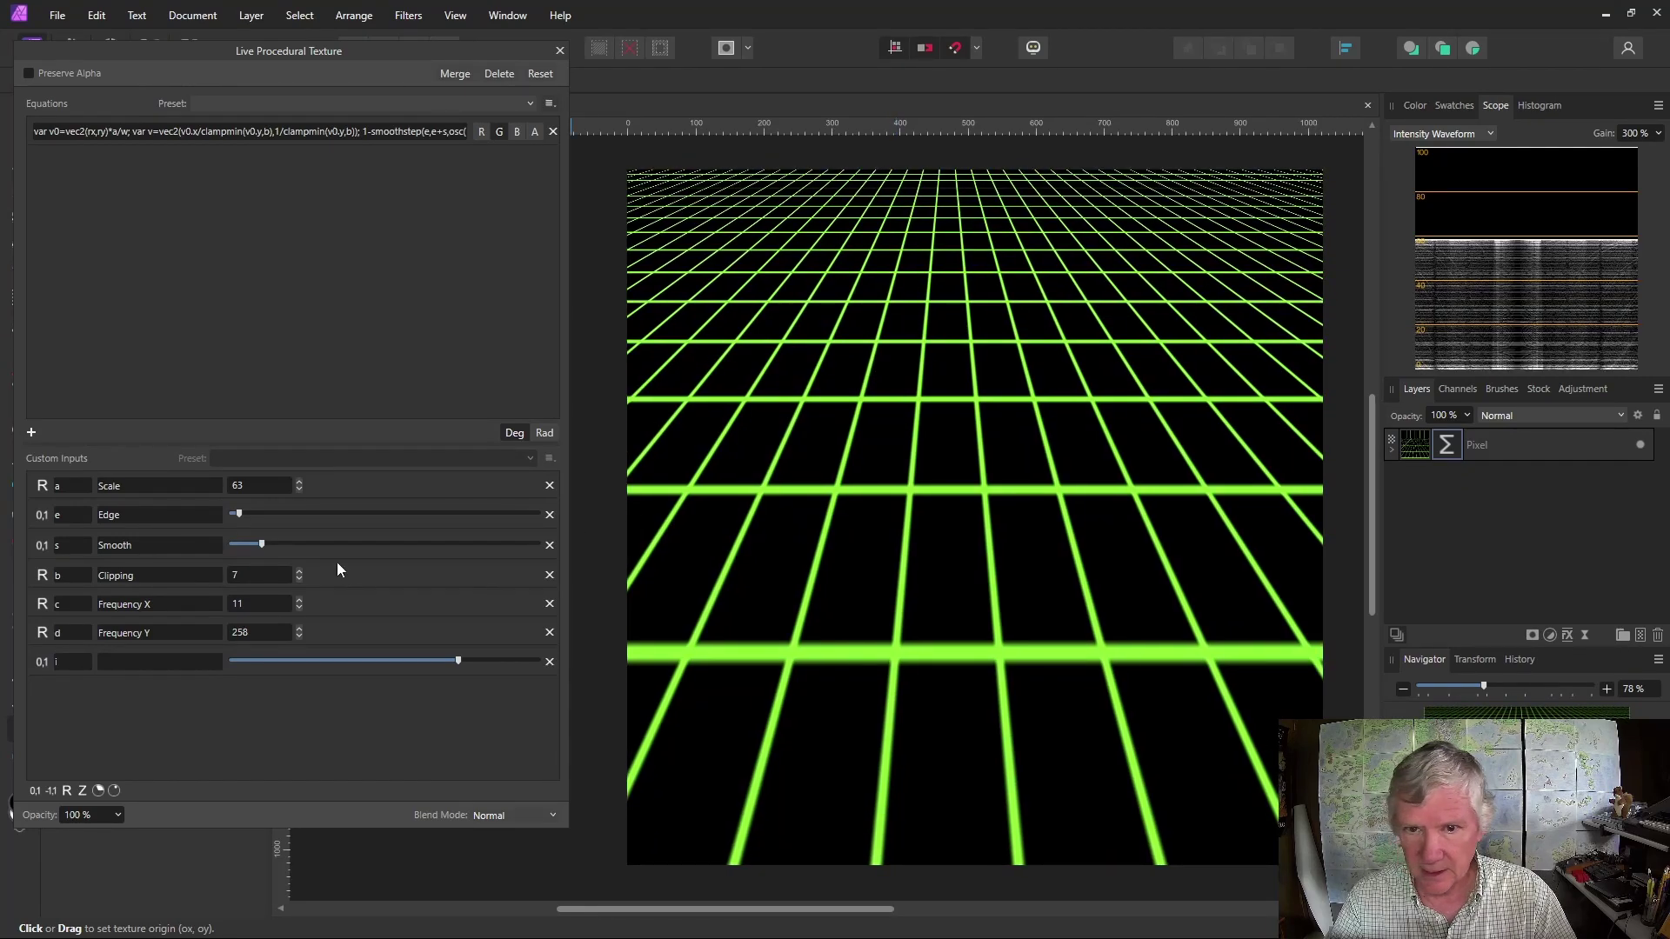
left_click(299, 490)
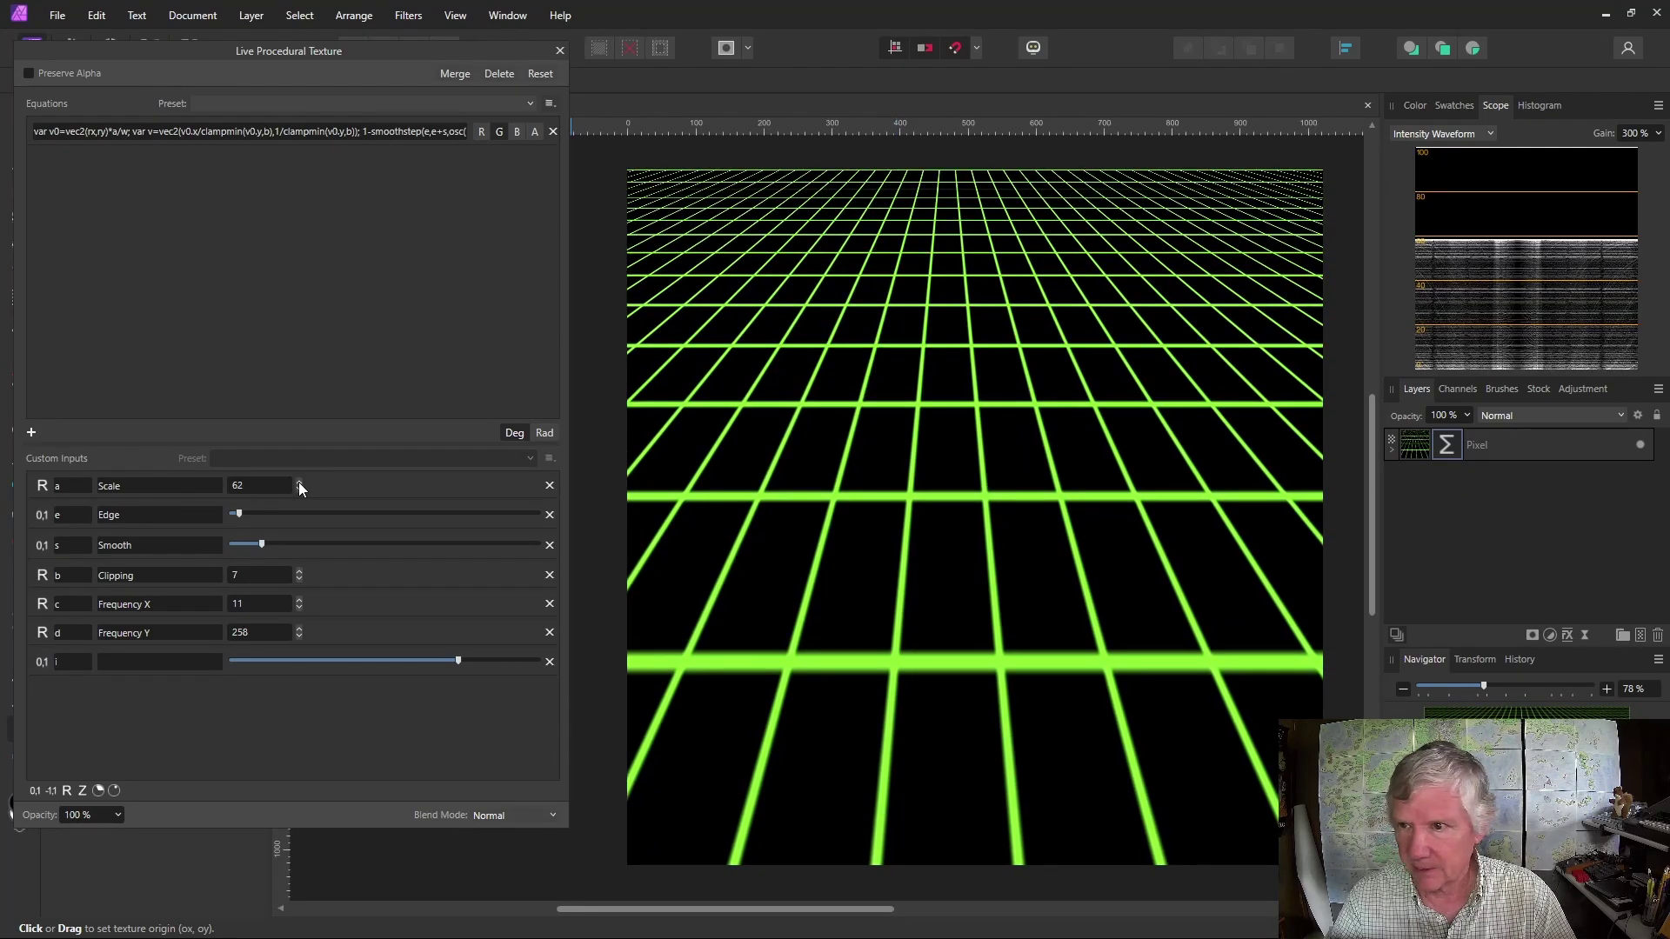
left_click(299, 482)
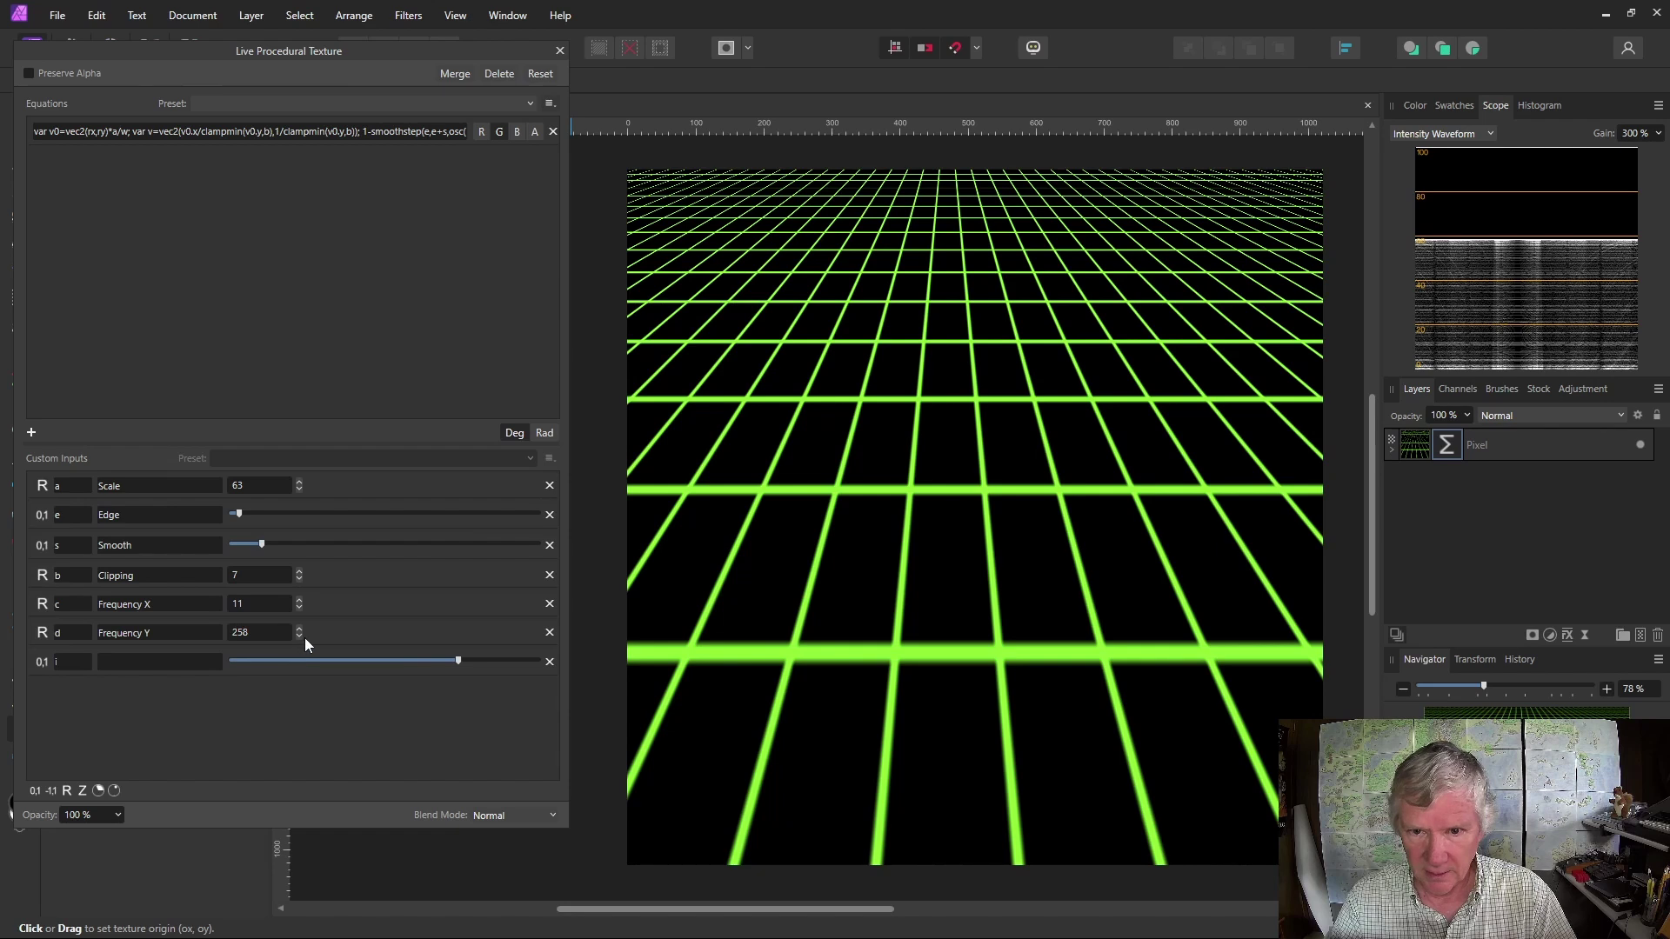
left_click_drag(889, 356, 886, 359)
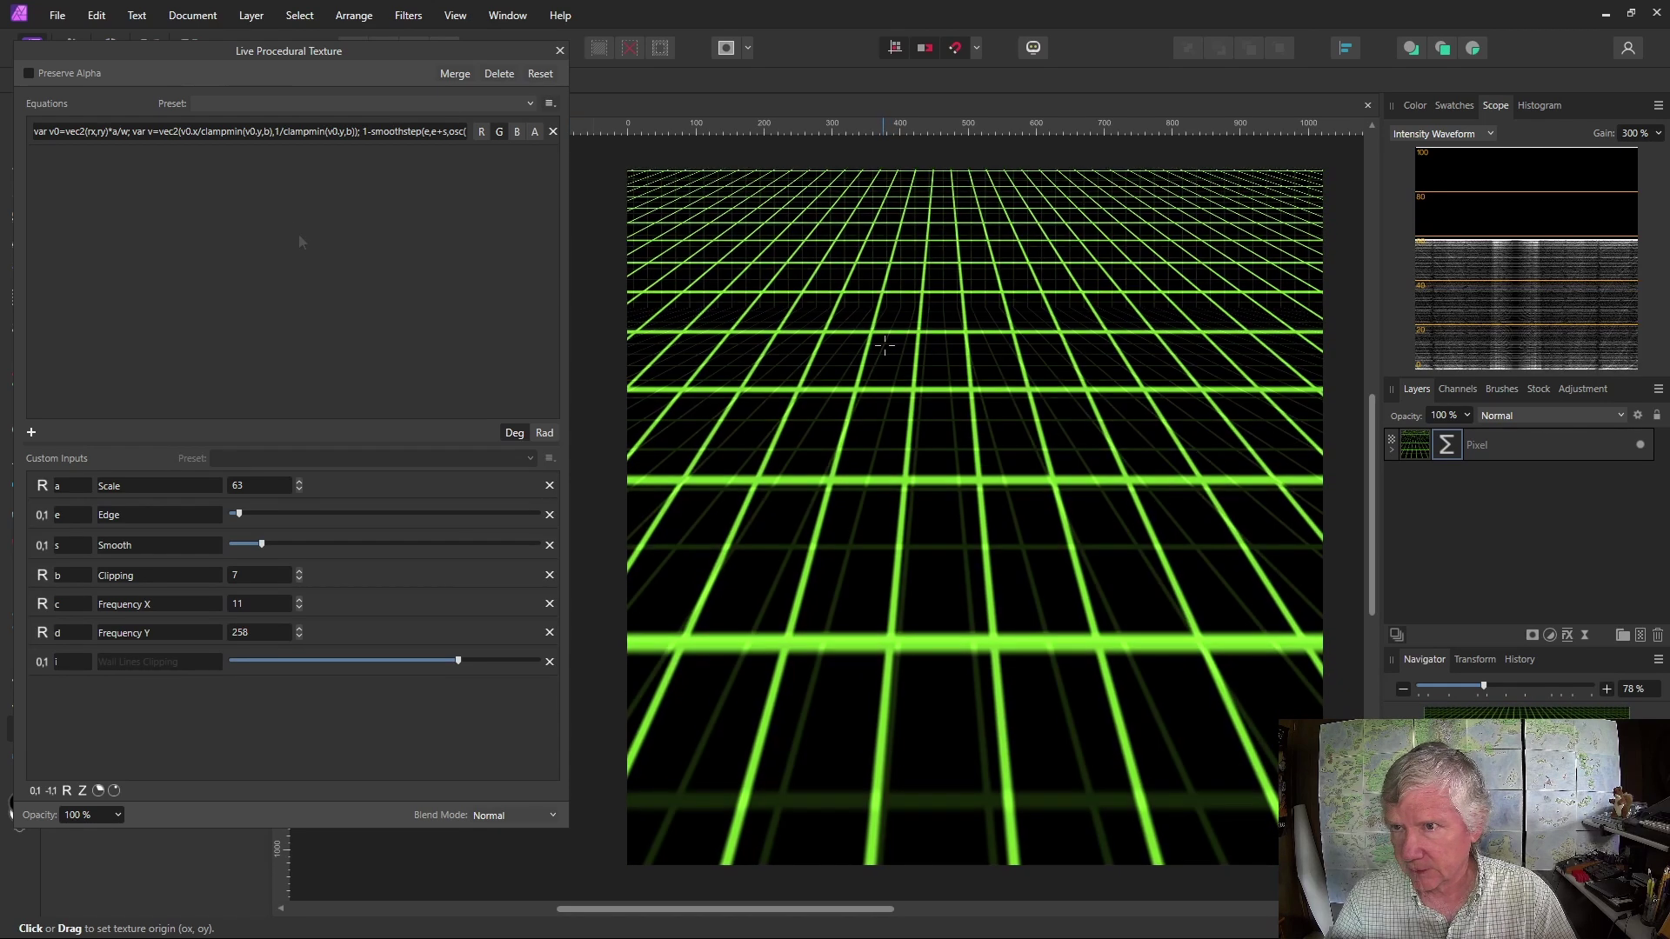